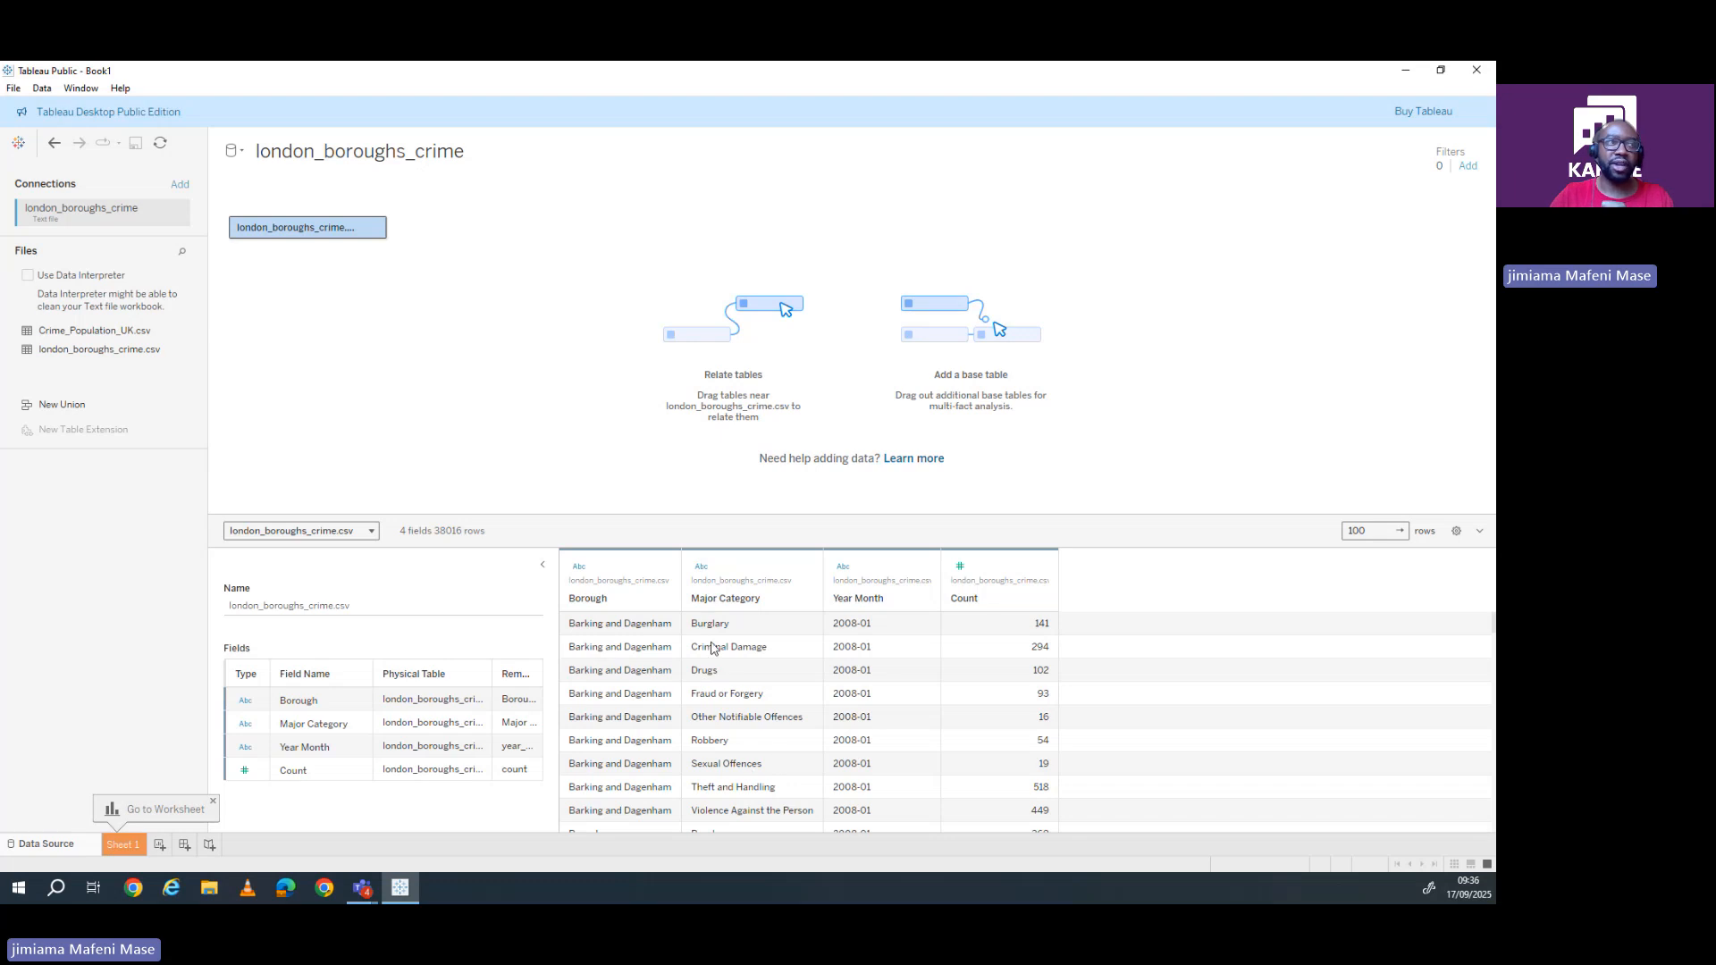
# - Examine the borough, crime category, month and count rows in the london_boroughs_crime.csv data preview
pyautogui.scroll(-1, 723, 720)
pyautogui.scroll(-3, 724, 715)
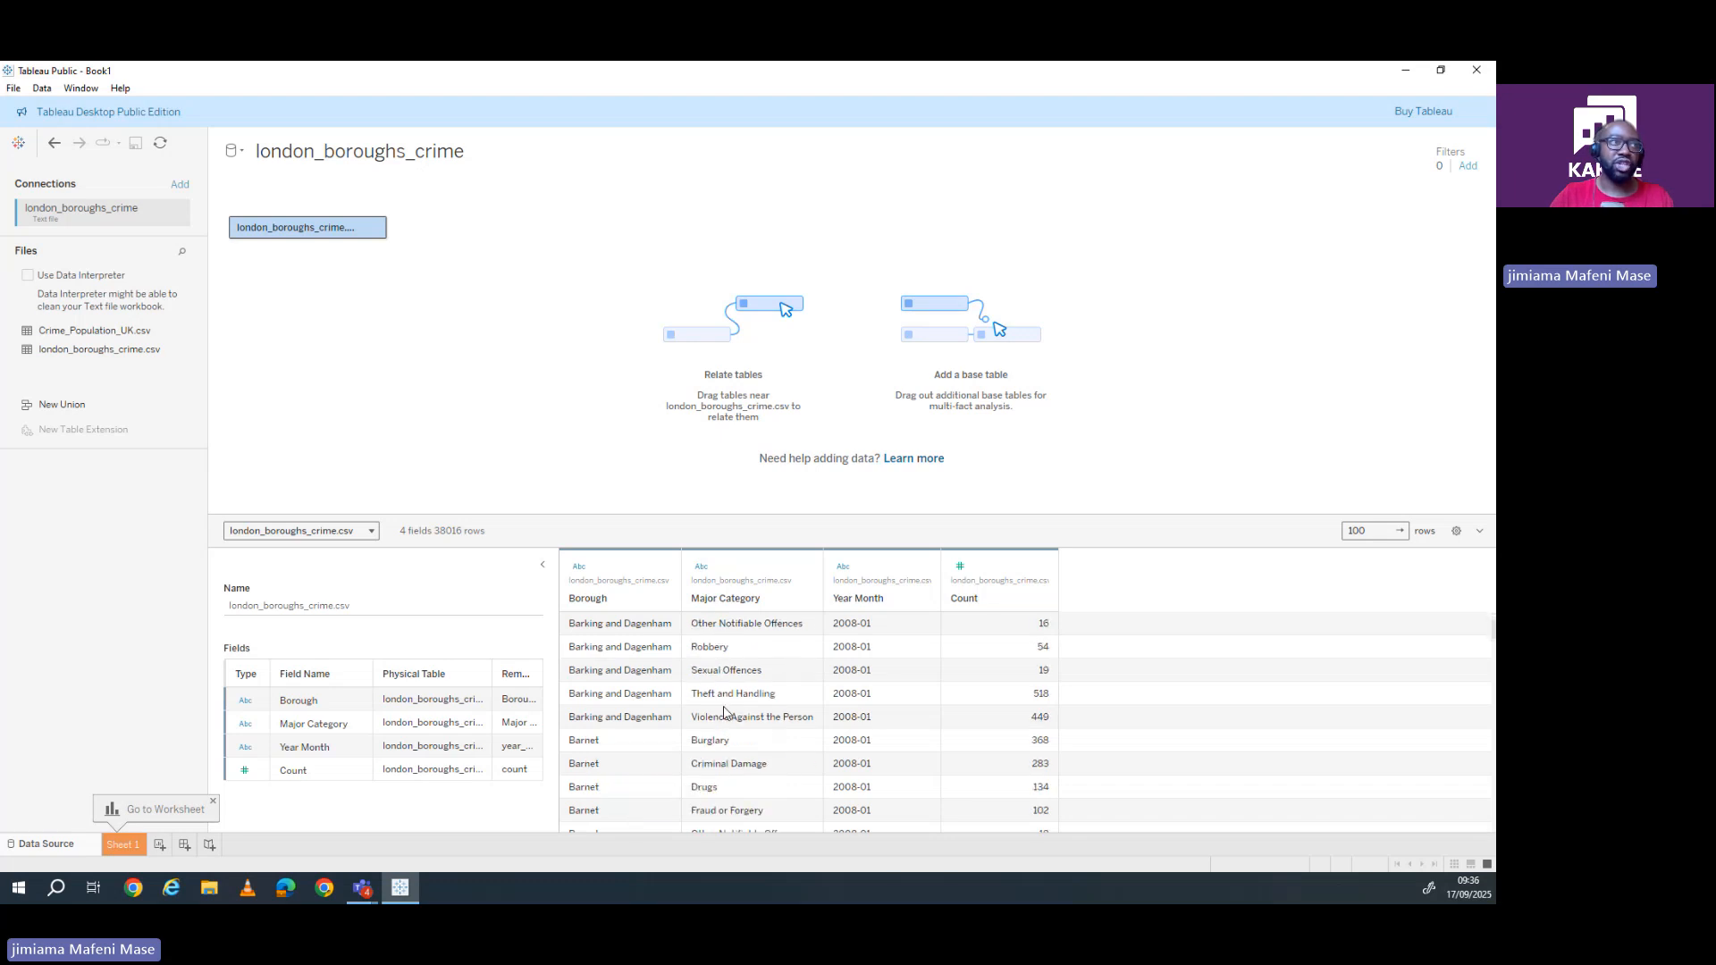
pyautogui.scroll(4, 725, 706)
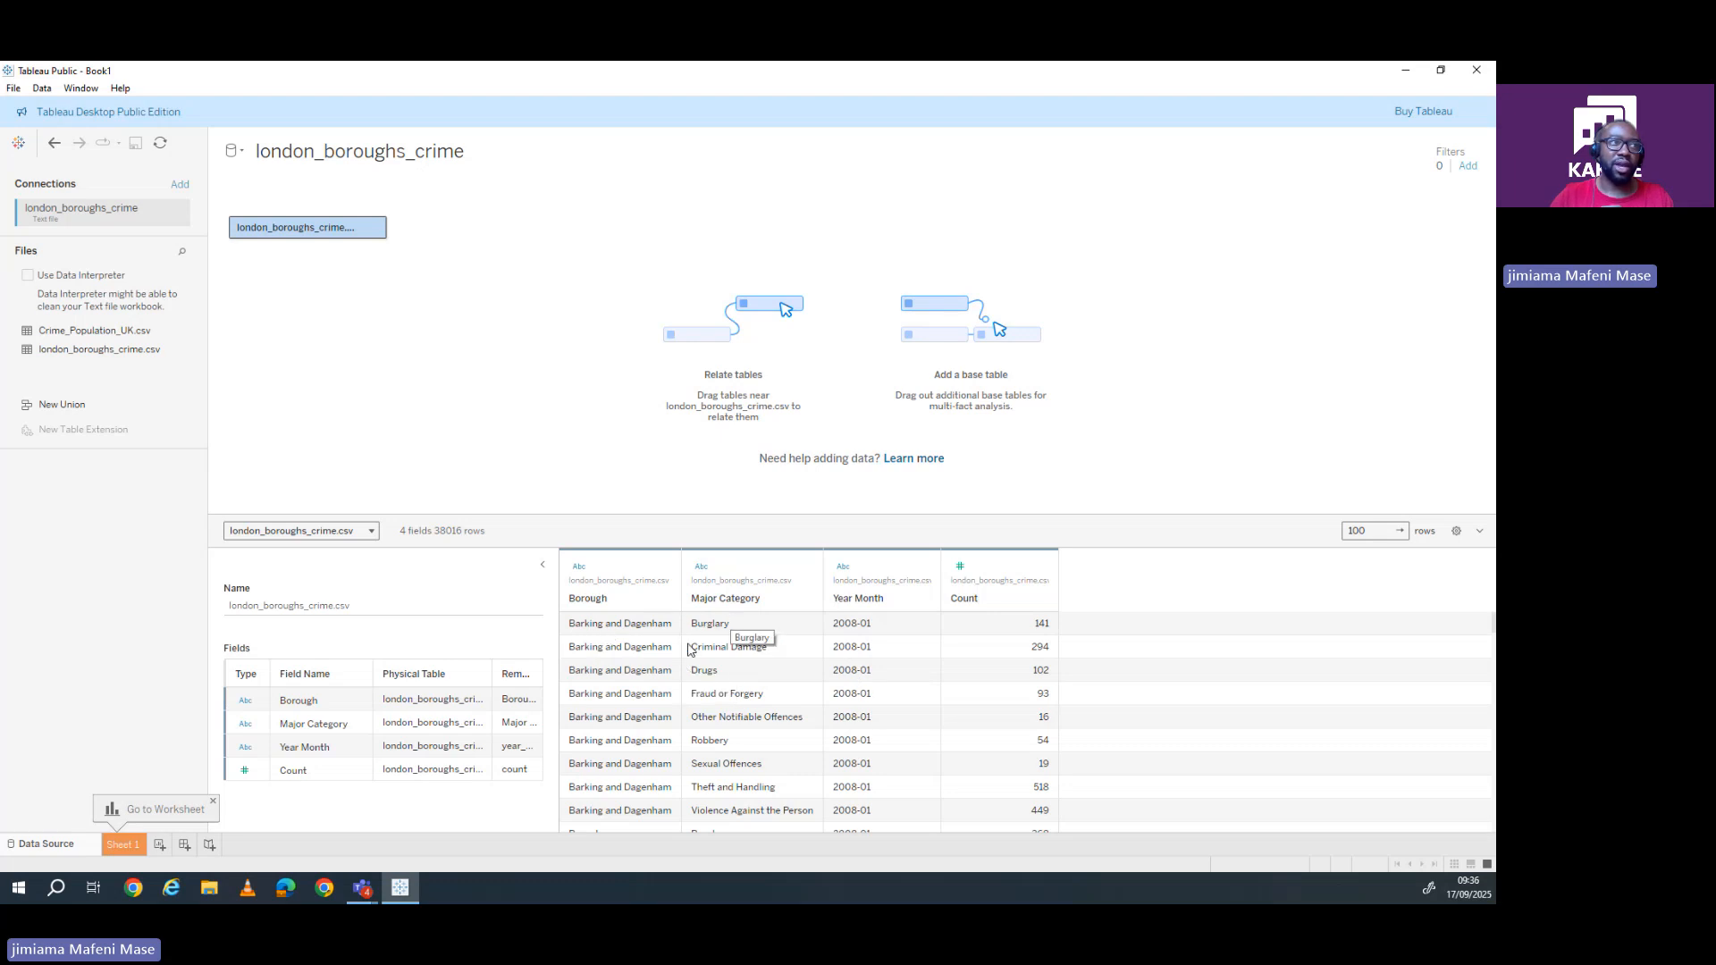
pyautogui.scroll(-10, 862, 681)
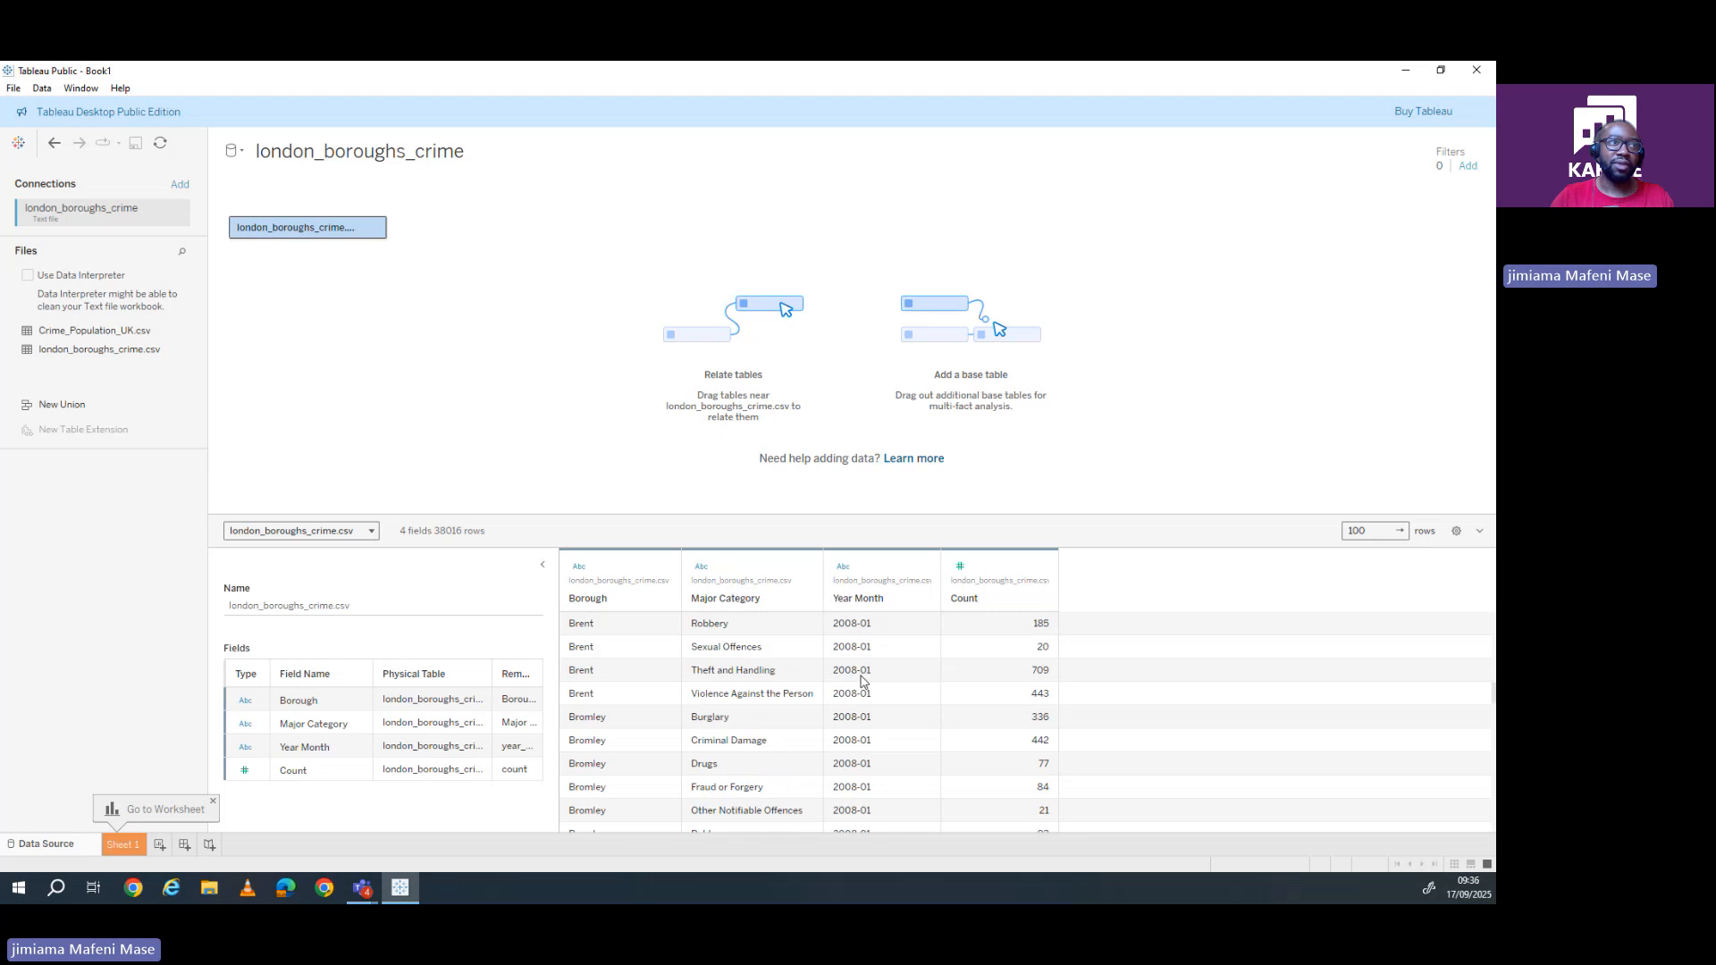
pyautogui.scroll(-9, 863, 681)
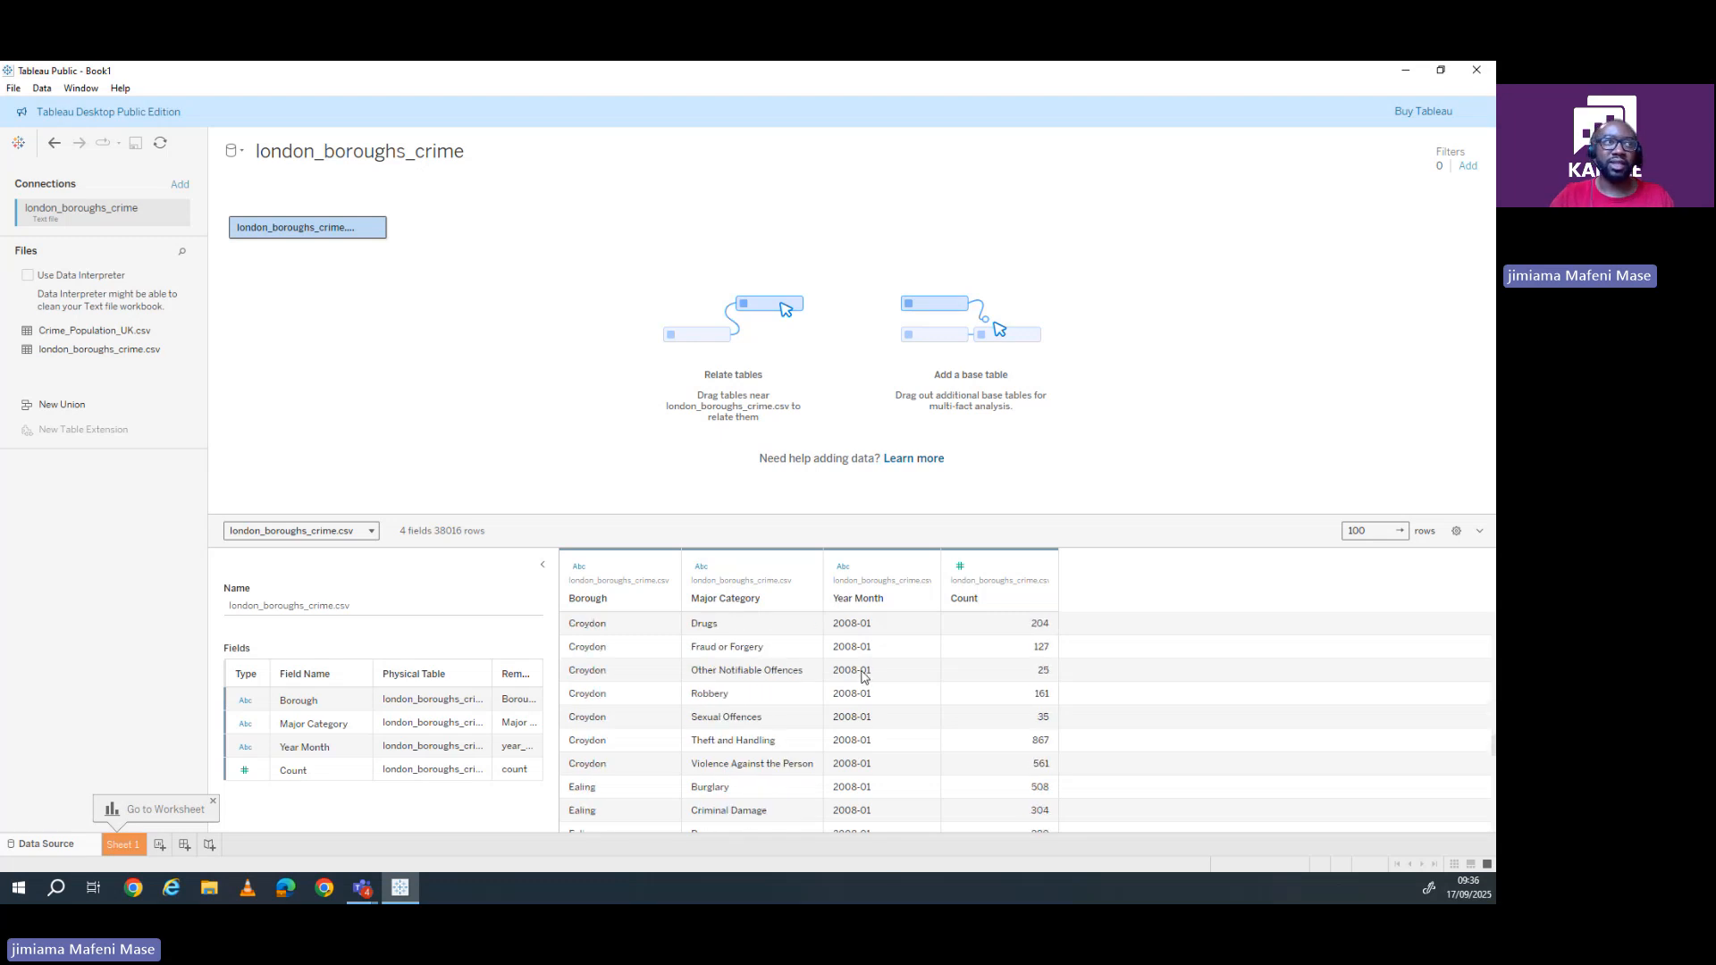
pyautogui.scroll(12, 881, 669)
pyautogui.scroll(3, 880, 669)
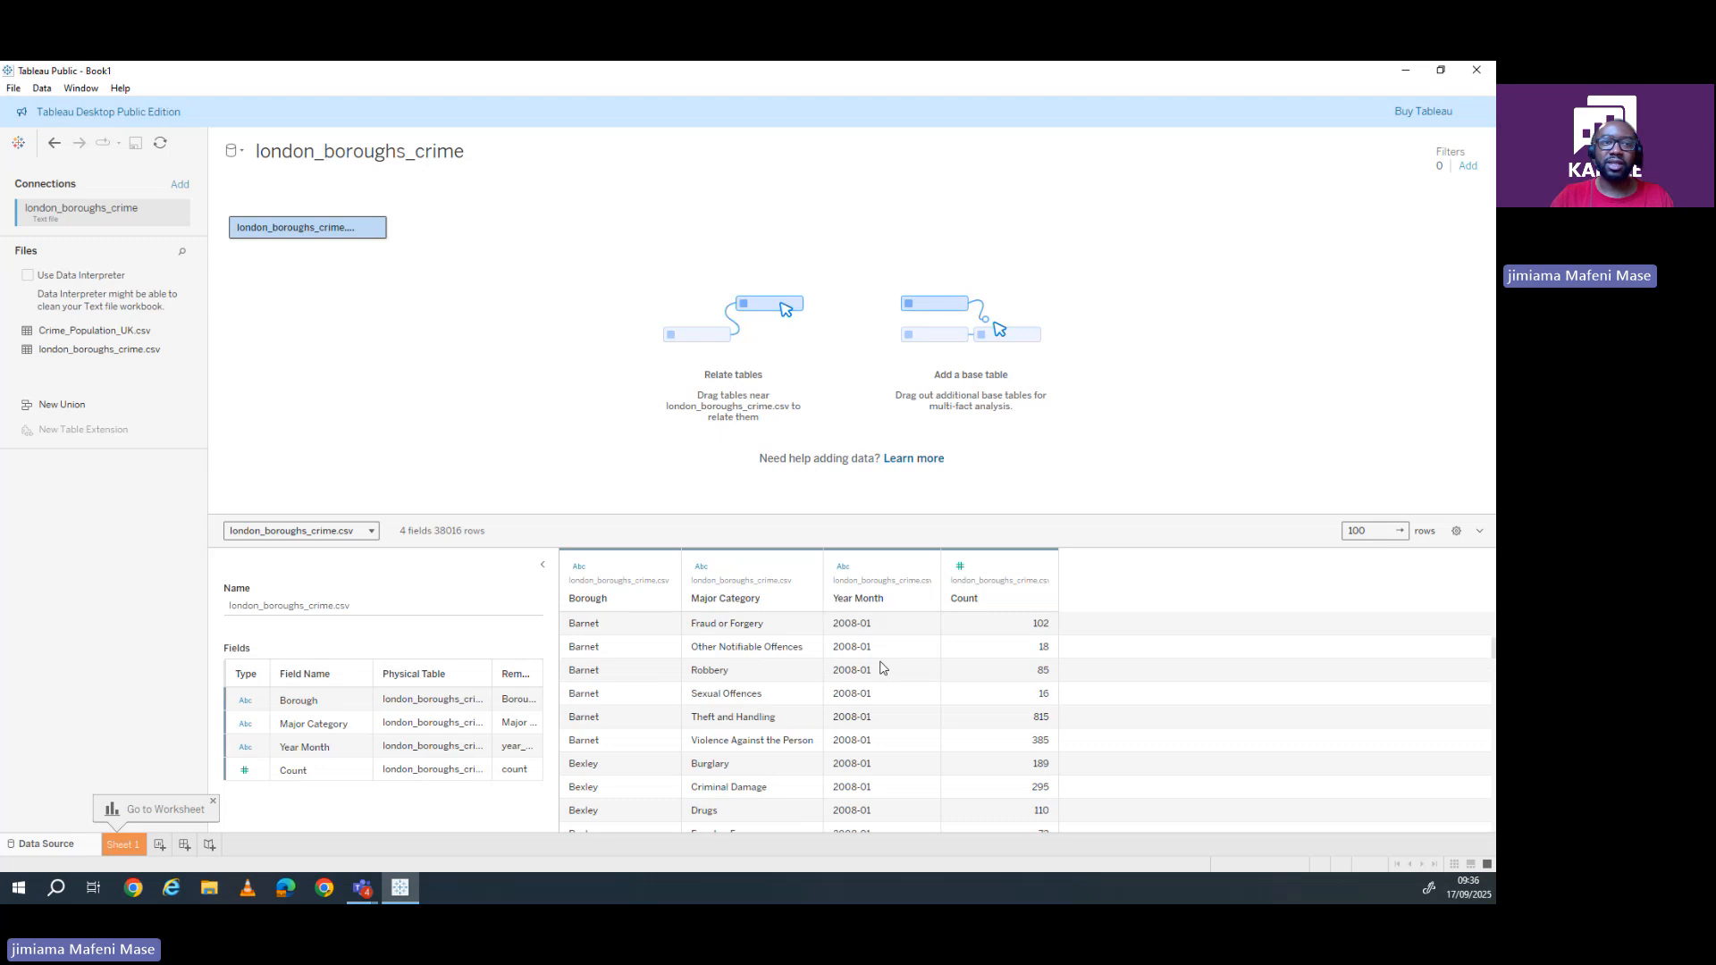
pyautogui.scroll(5, 869, 661)
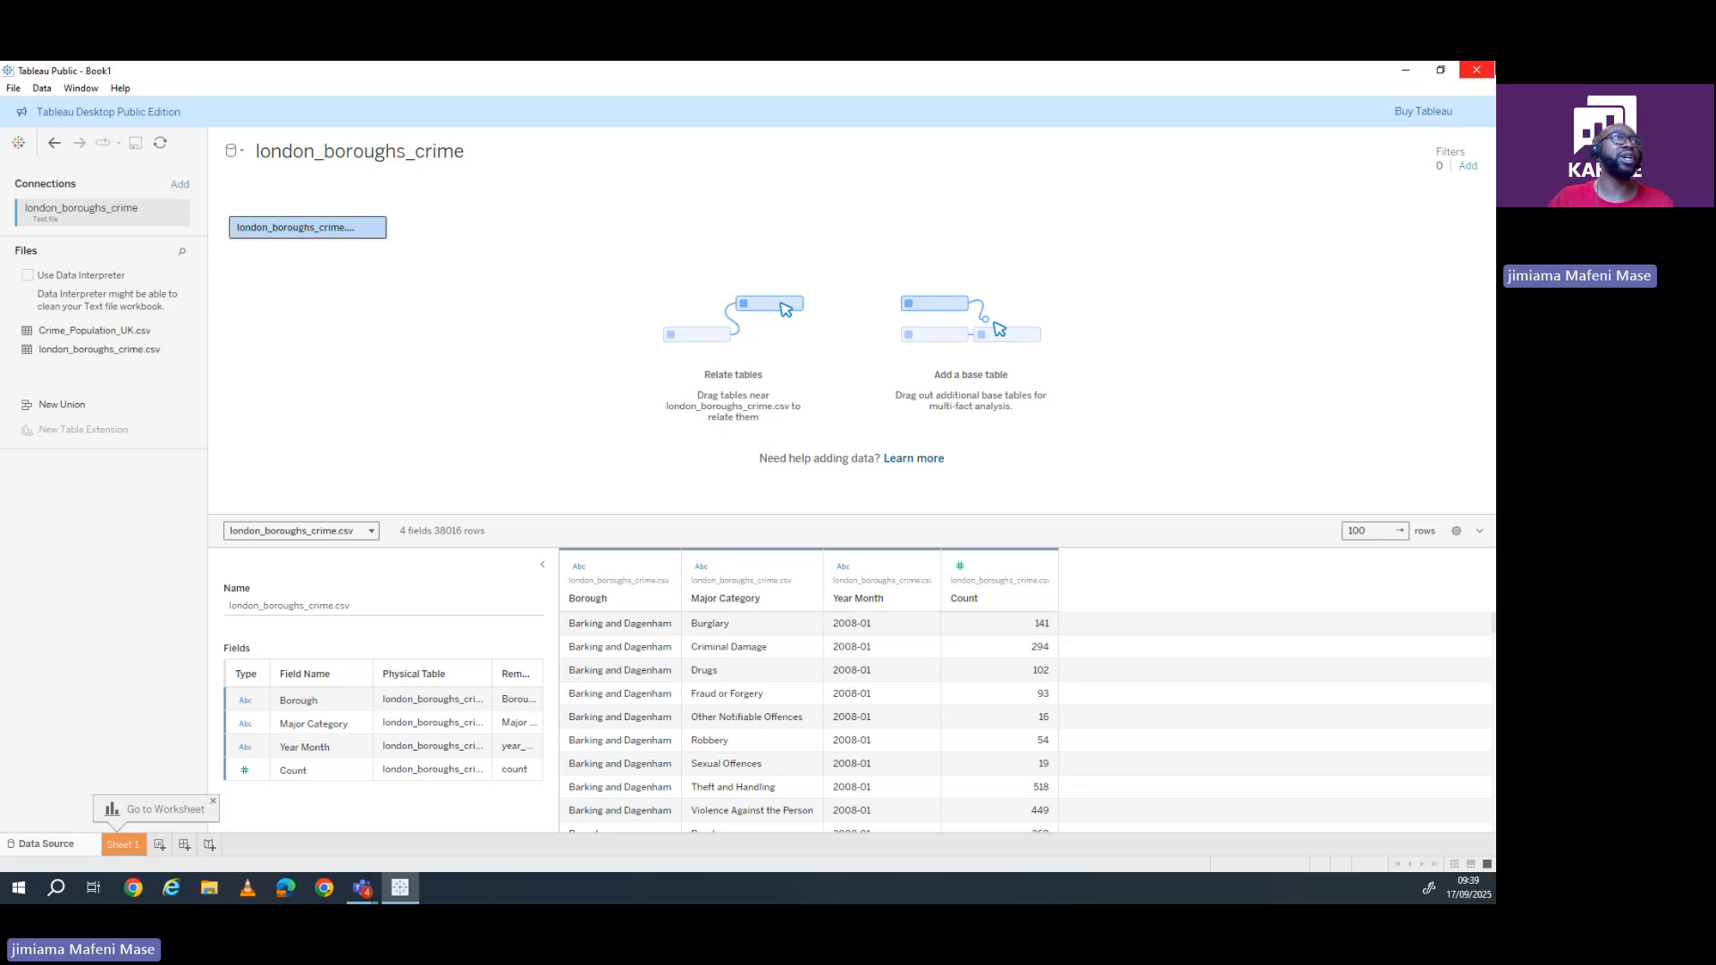
# - Open Sheet 1 and chart the summed Count in rows against Year Month in columns
pyautogui.click(124, 845)
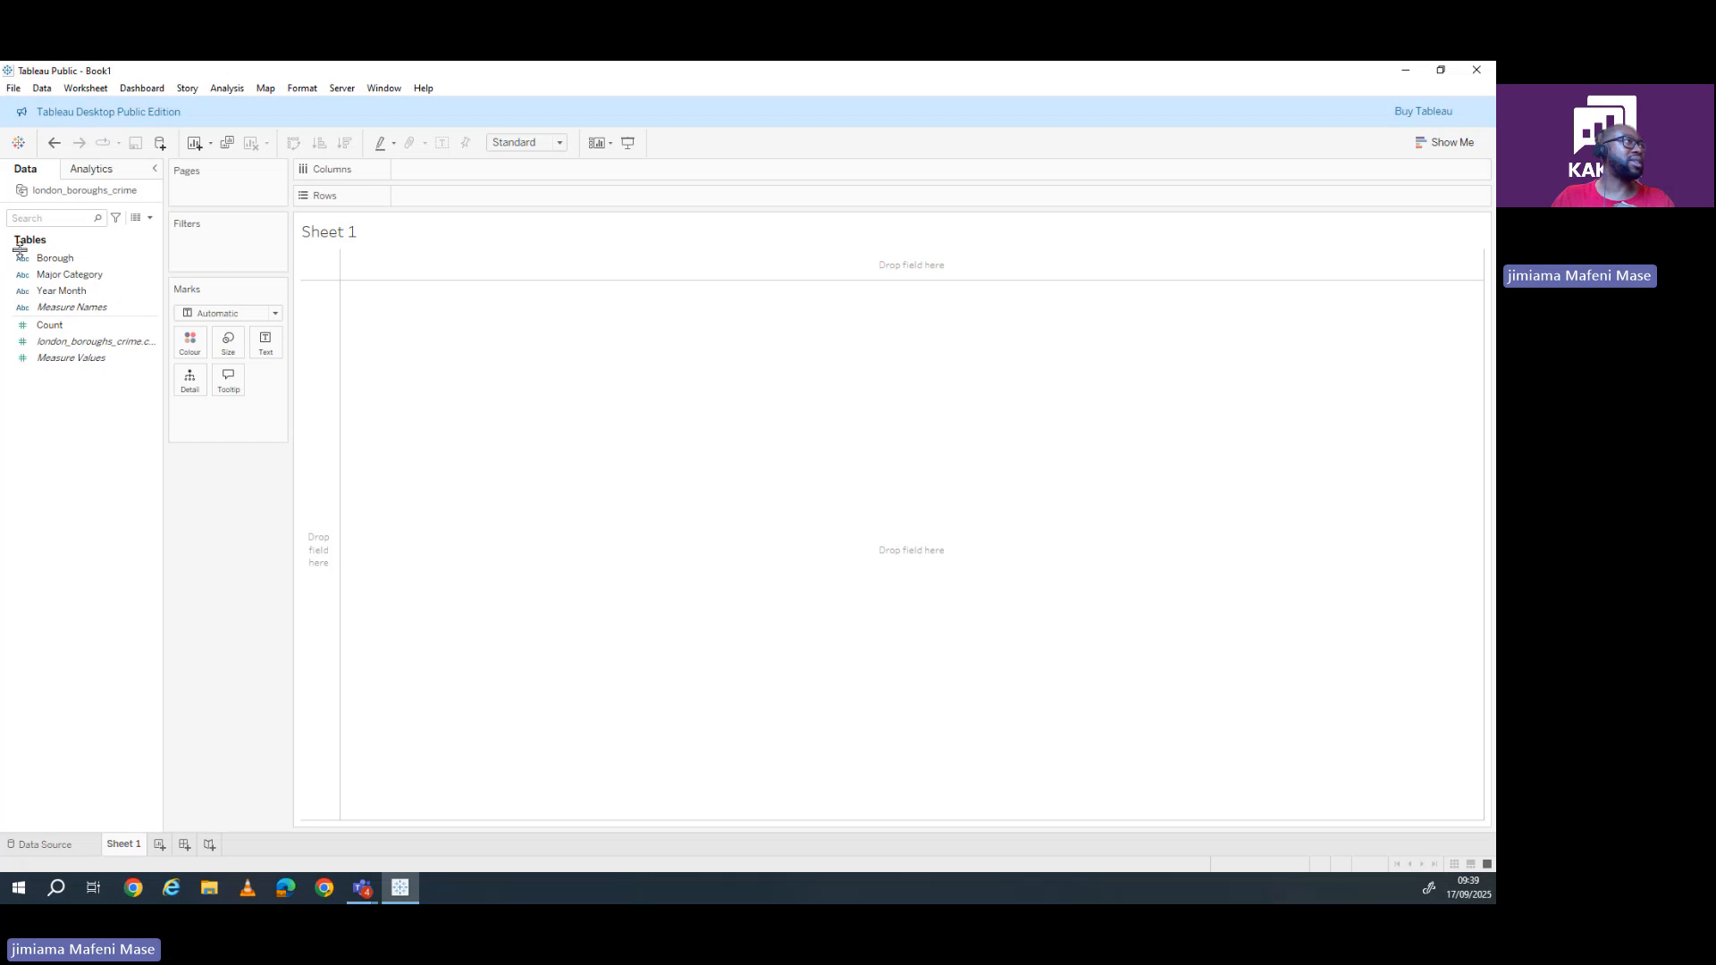
pyautogui.click(61, 290)
pyautogui.click(52, 296)
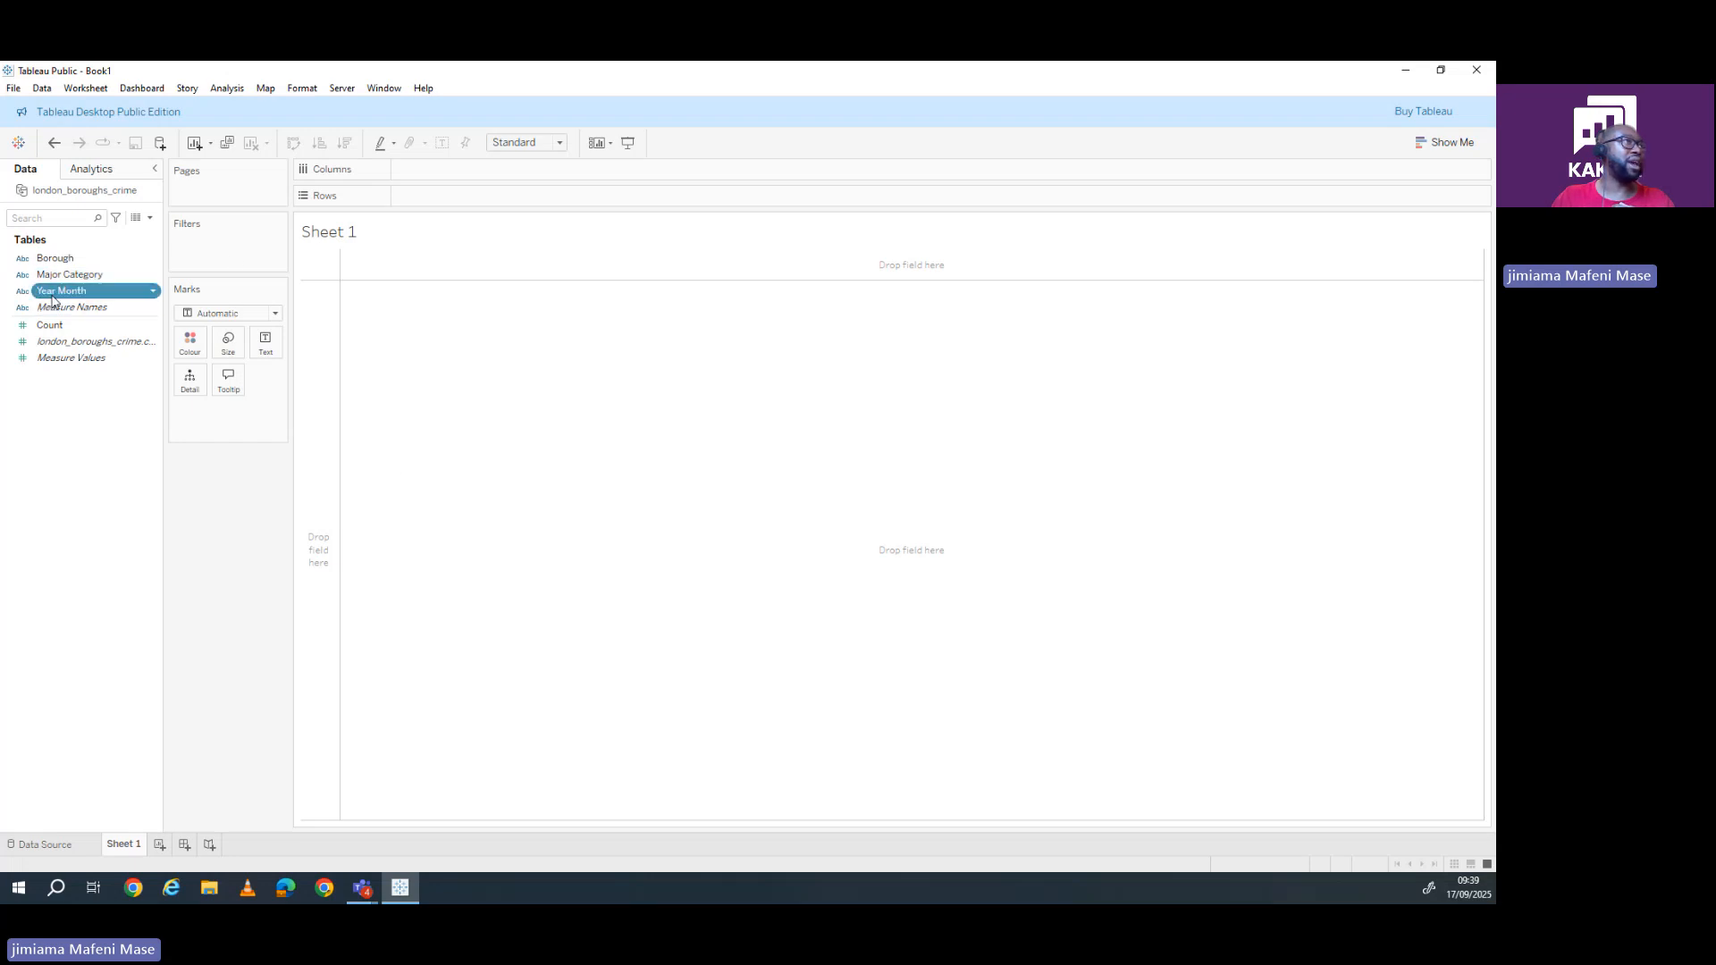
pyautogui.moveTo(51, 301); pyautogui.dragTo(421, 184)
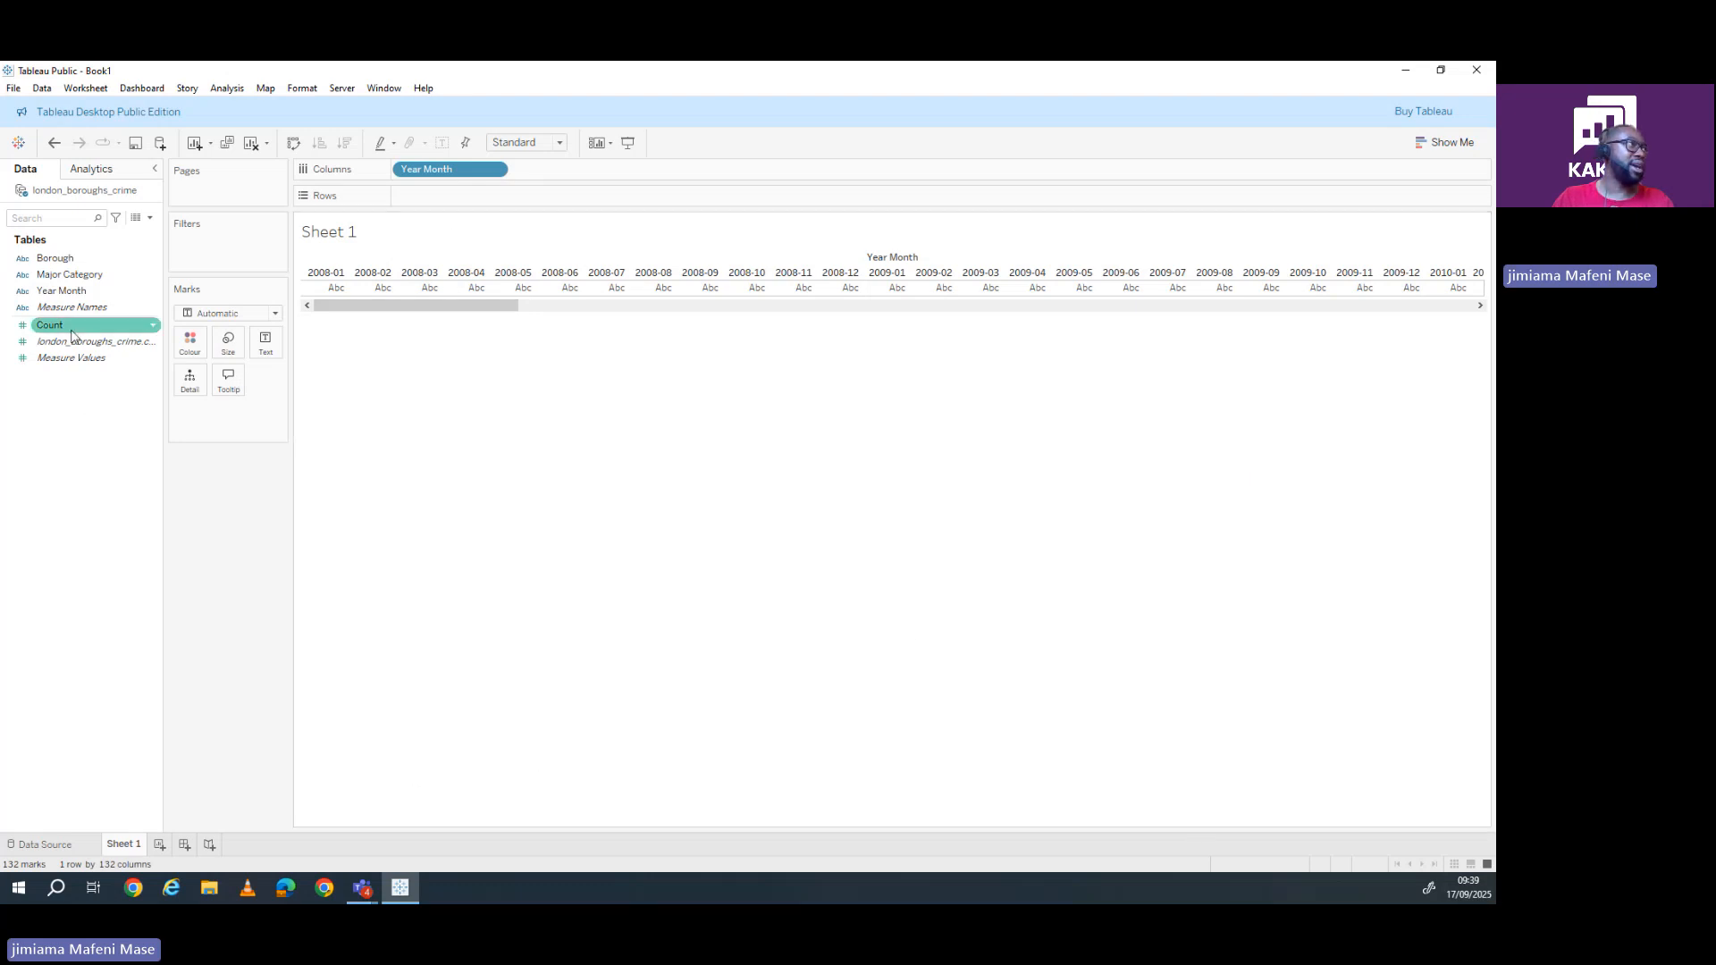
pyautogui.moveTo(70, 328); pyautogui.dragTo(473, 202)
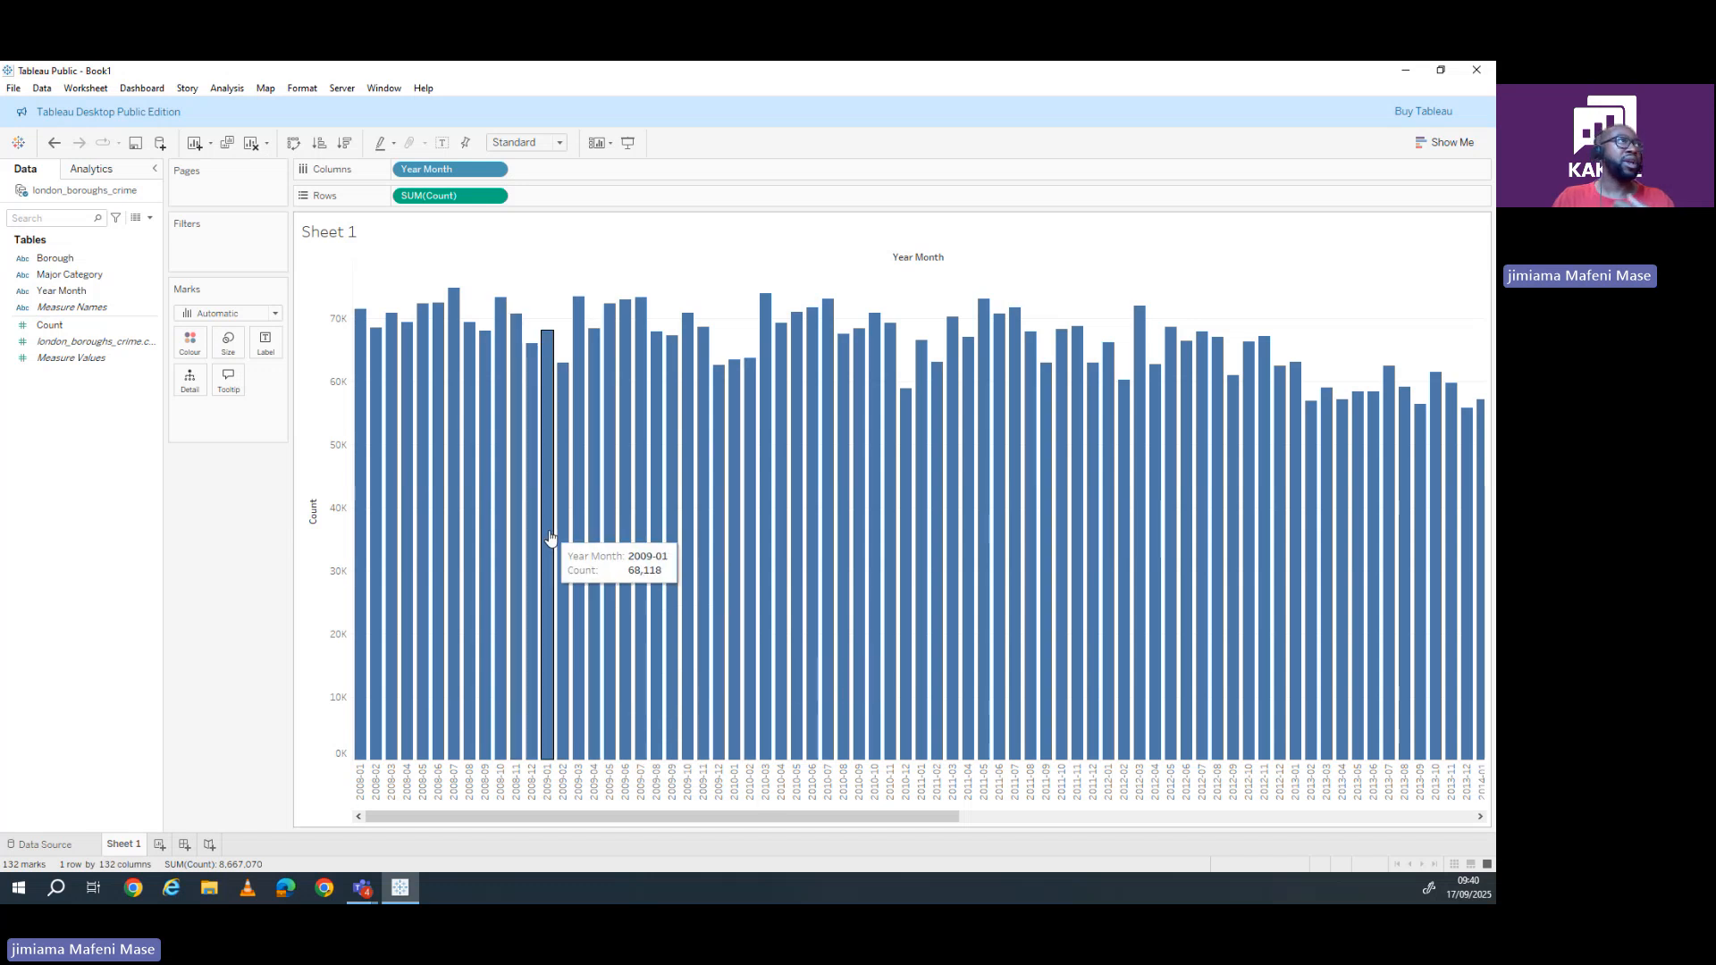
# - Review the chart types suggested for the monthly crime count view and the available data fields
pyautogui.click(1434, 143)
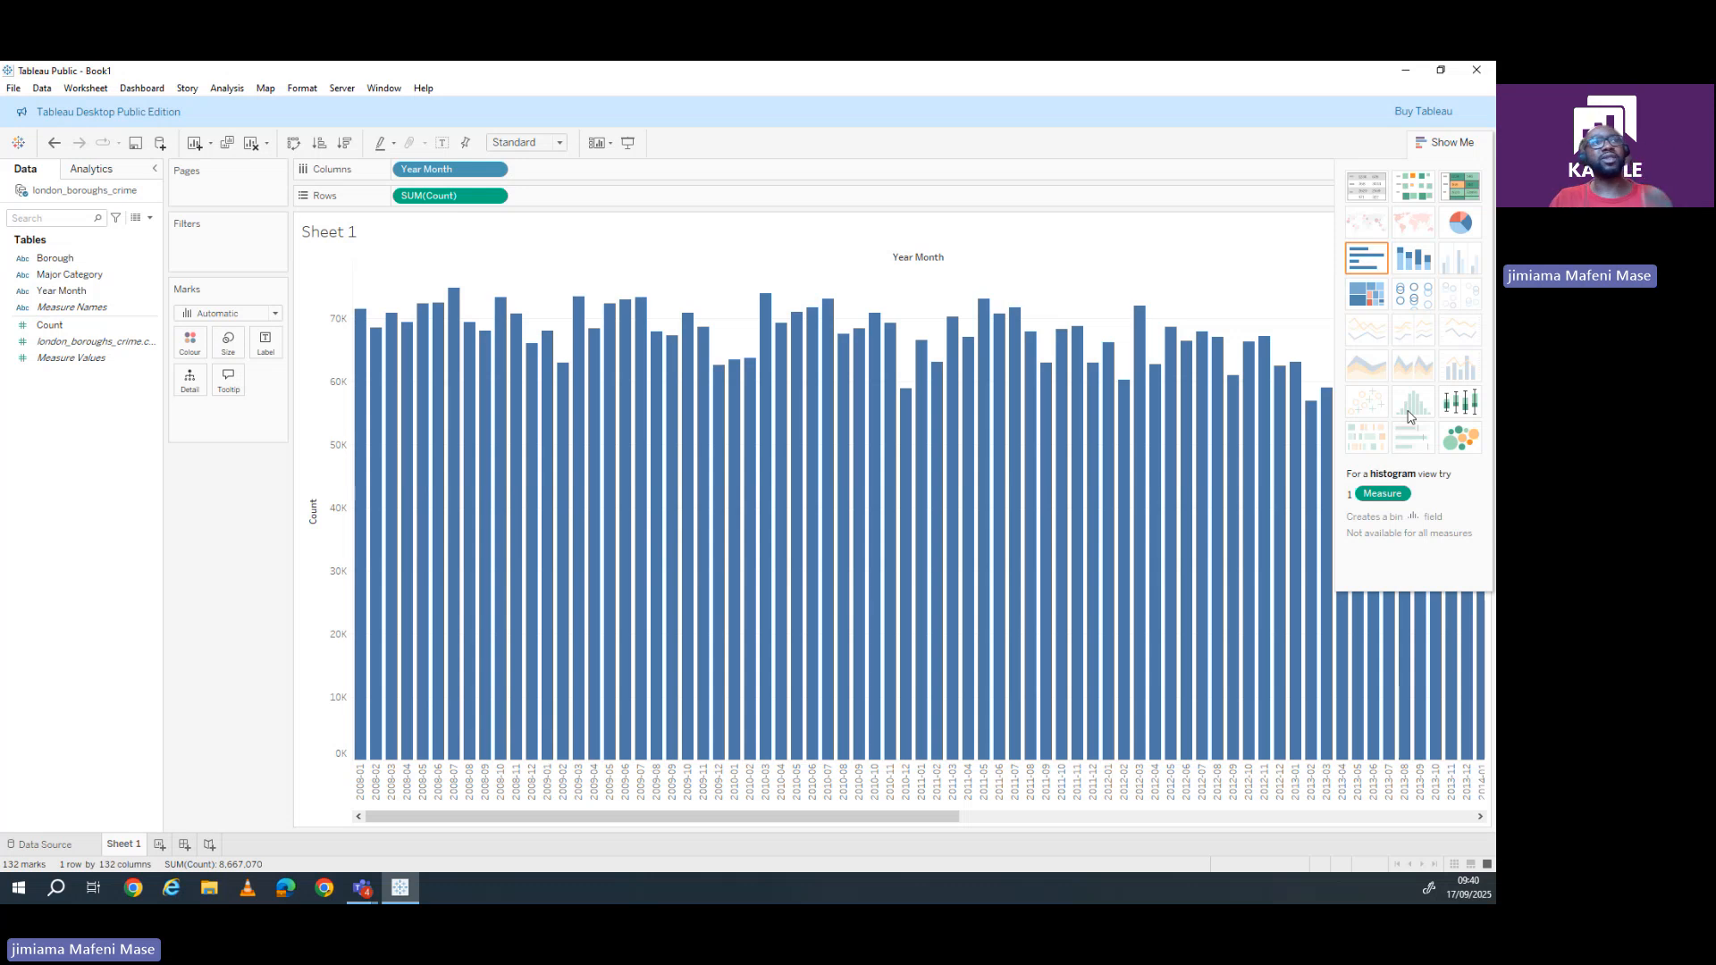
pyautogui.moveTo(887, 600)
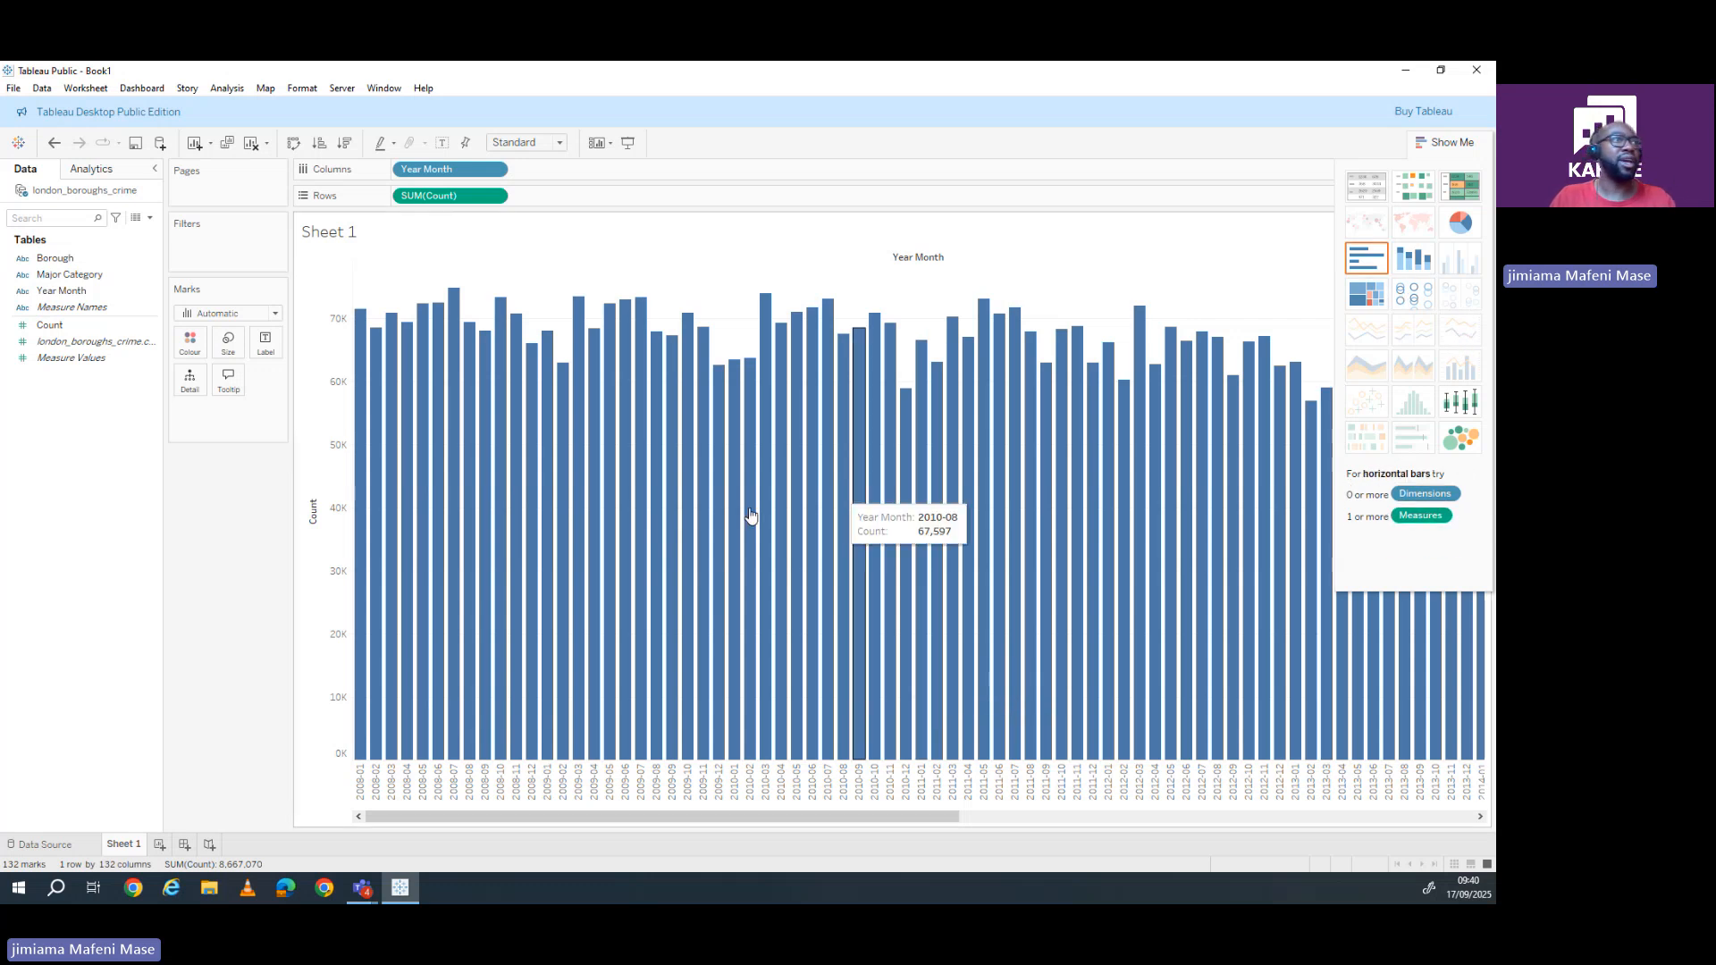
pyautogui.click(90, 342)
pyautogui.click(54, 292)
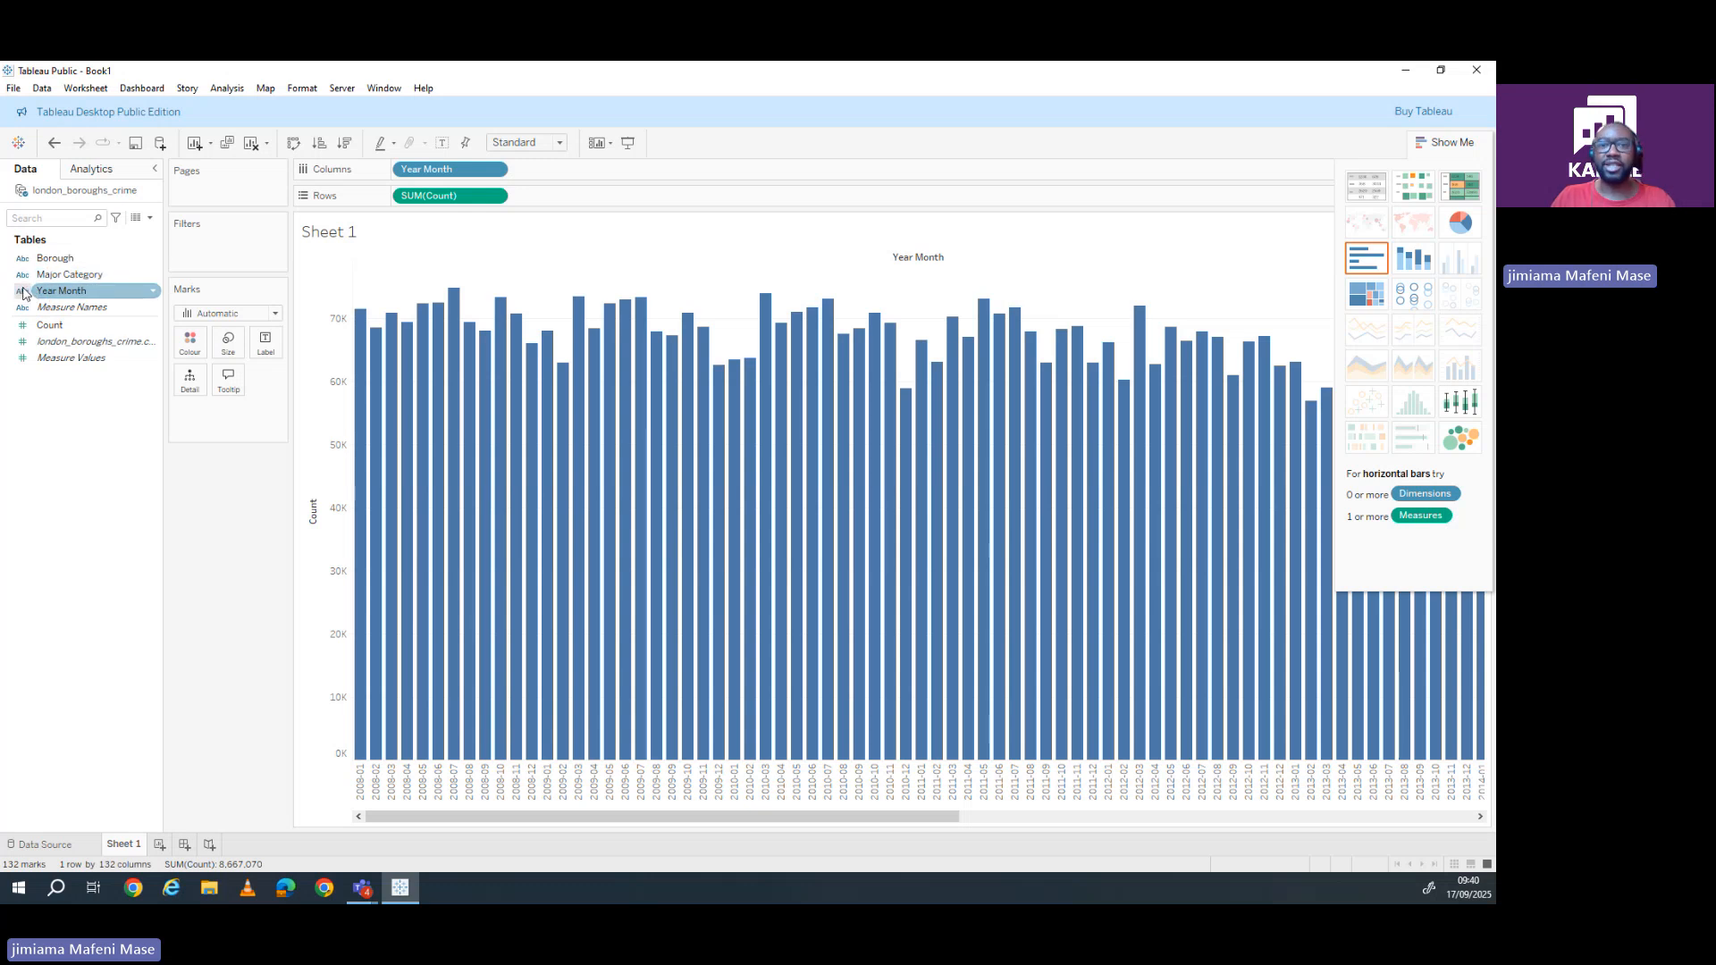
pyautogui.click(20, 278)
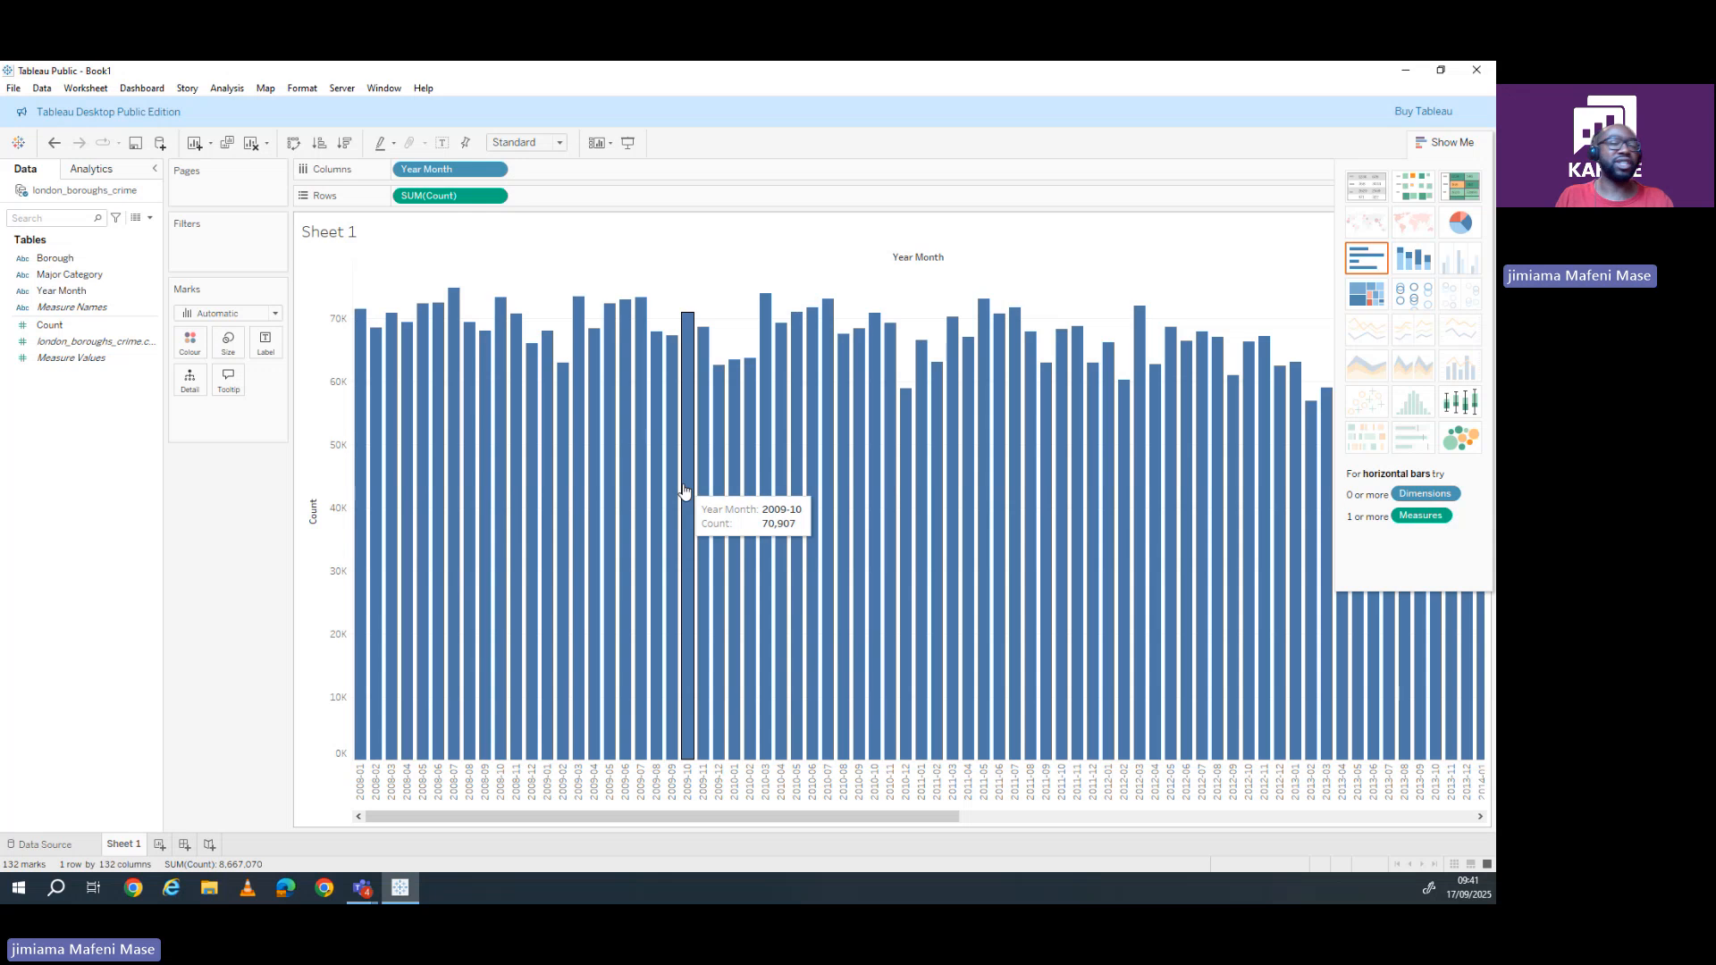
# - Change the data type of the Year Month field to Date
pyautogui.click(141, 293)
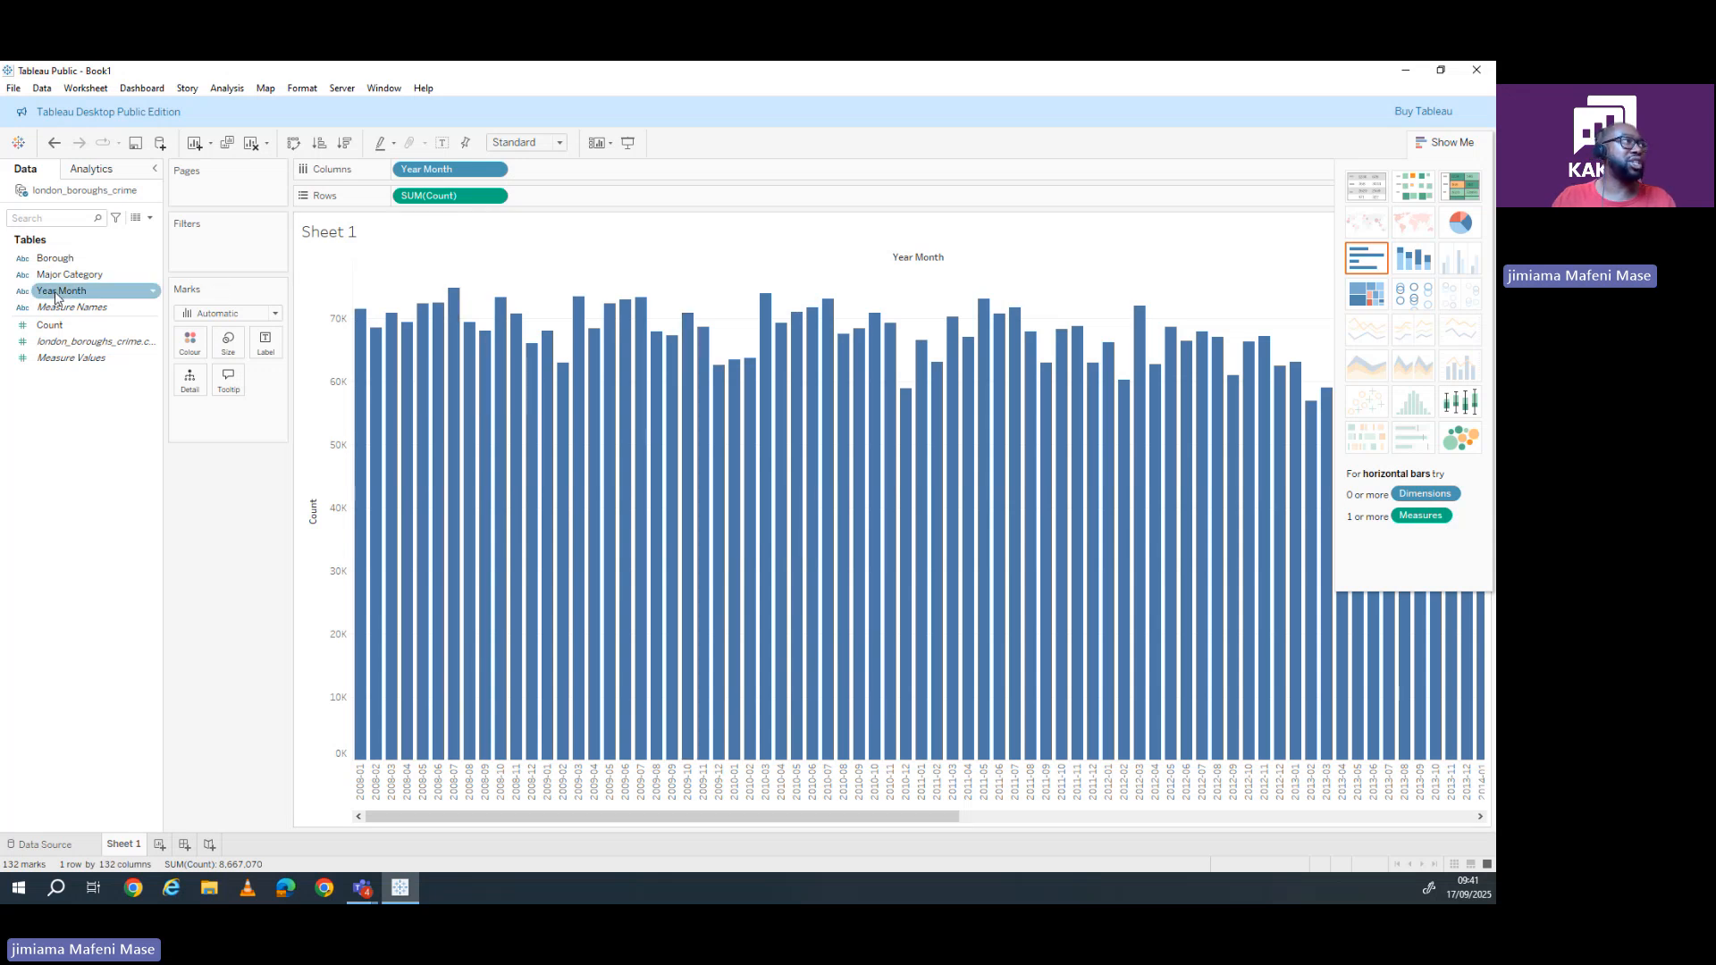
pyautogui.click(150, 293)
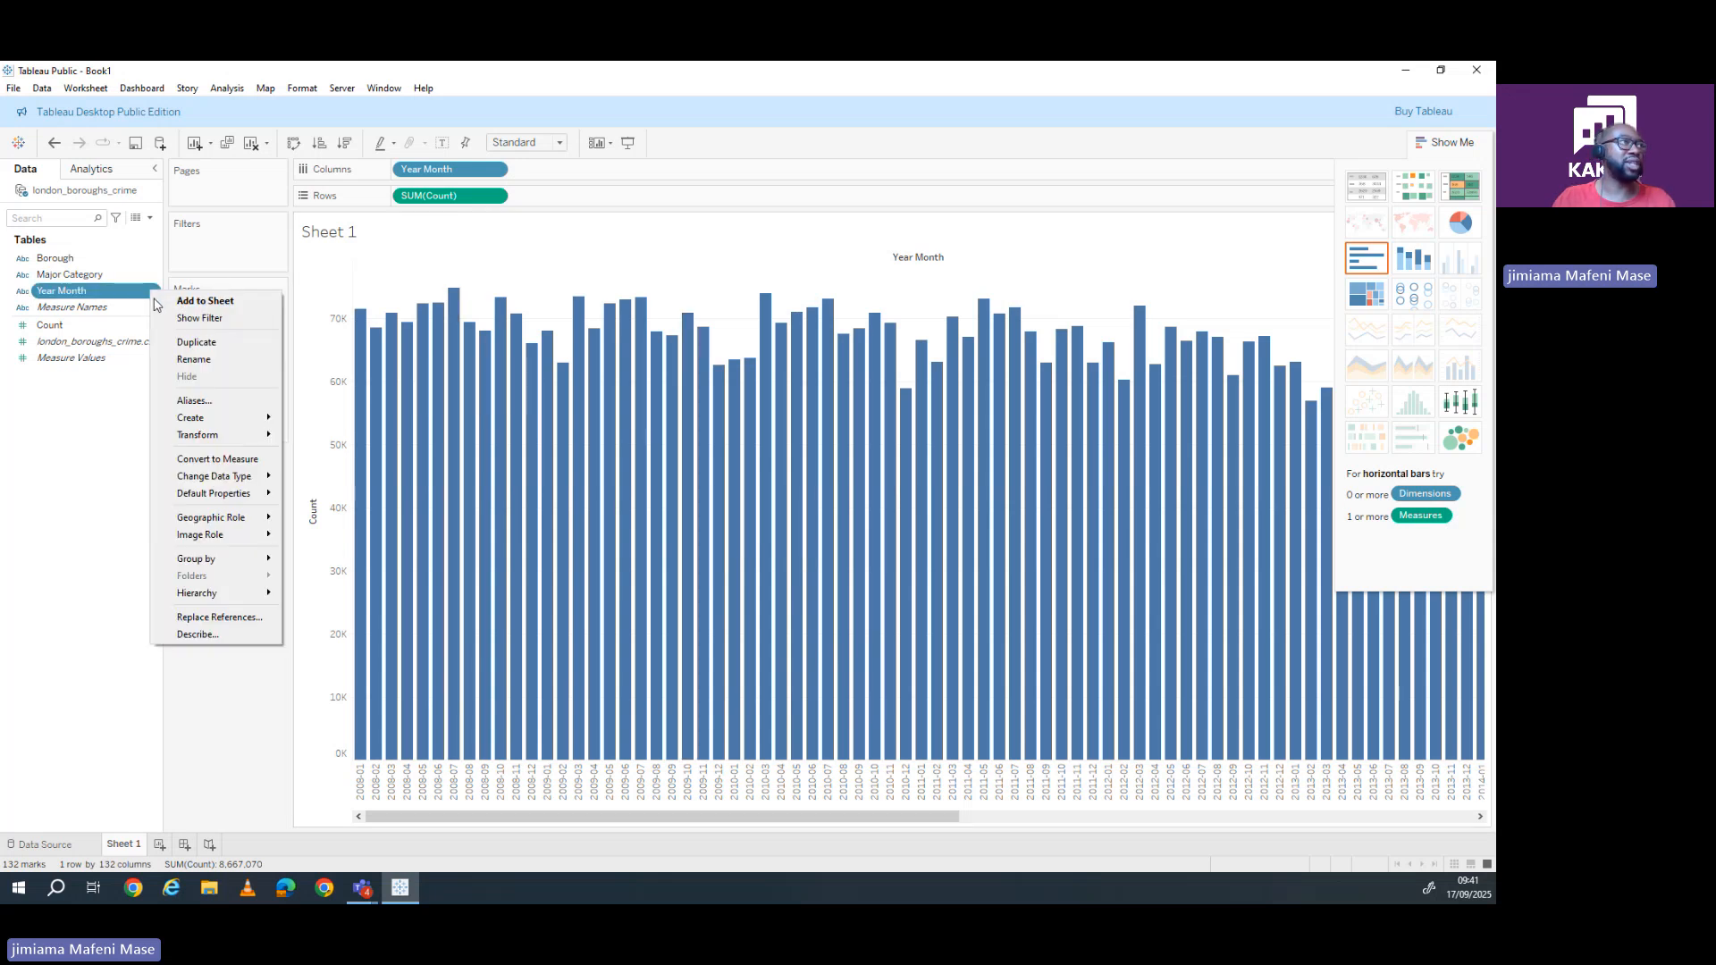
pyautogui.moveTo(224, 485)
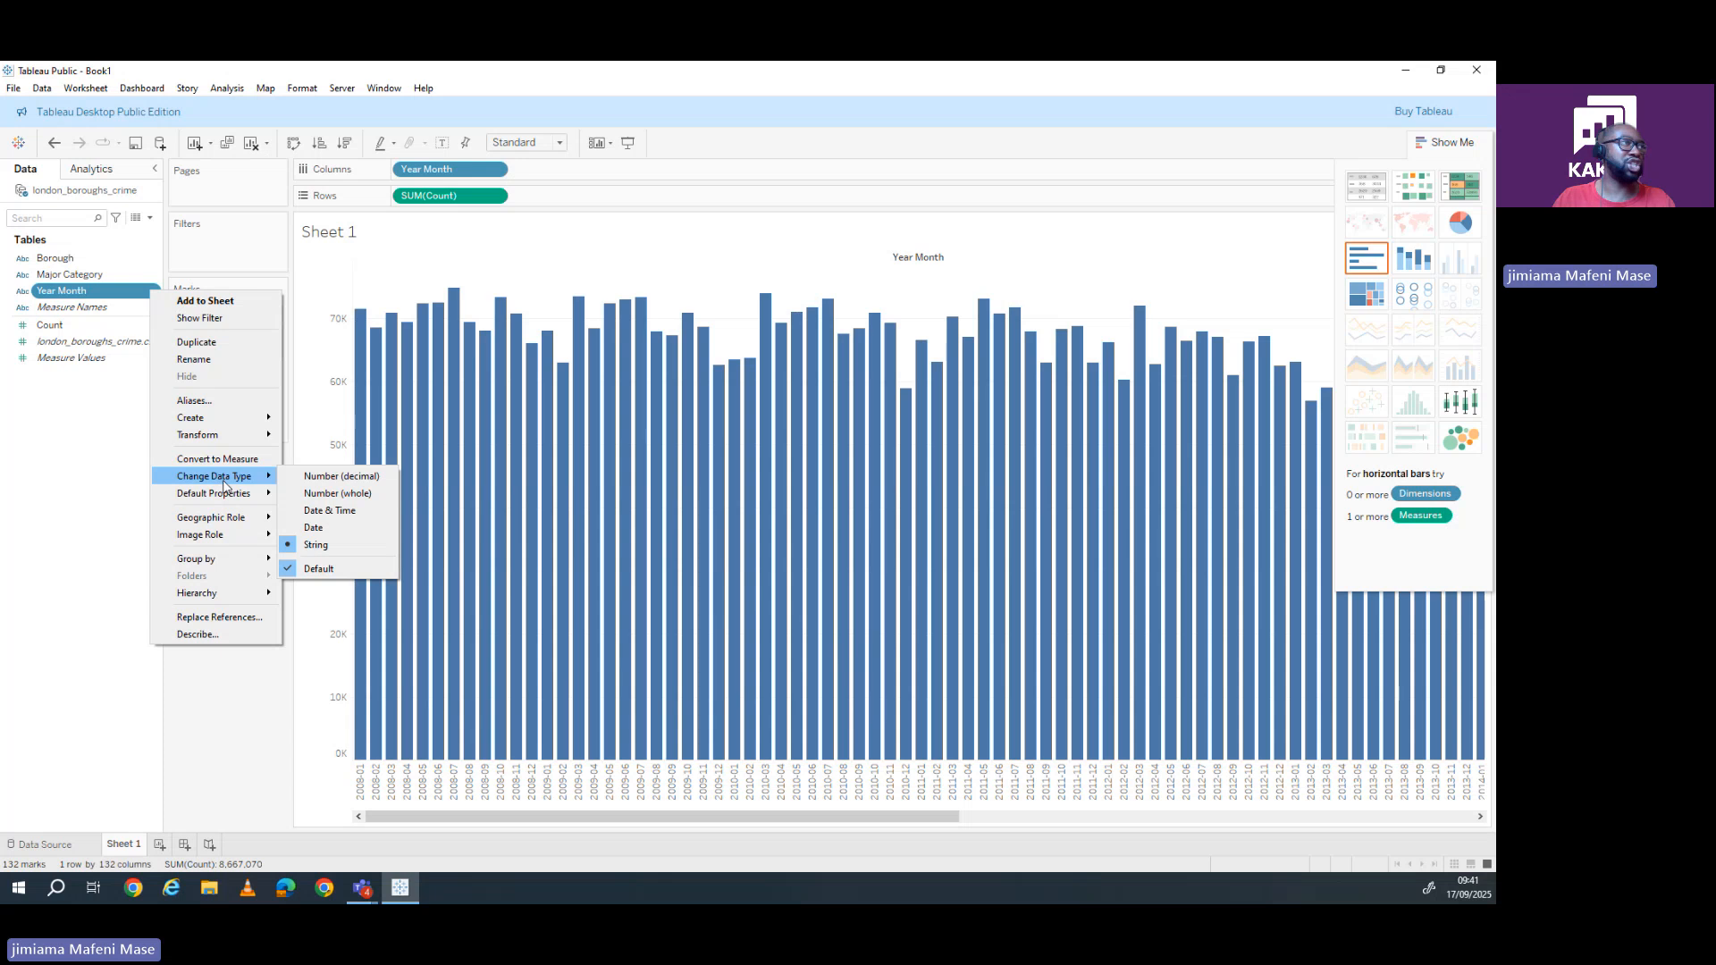
pyautogui.click(320, 529)
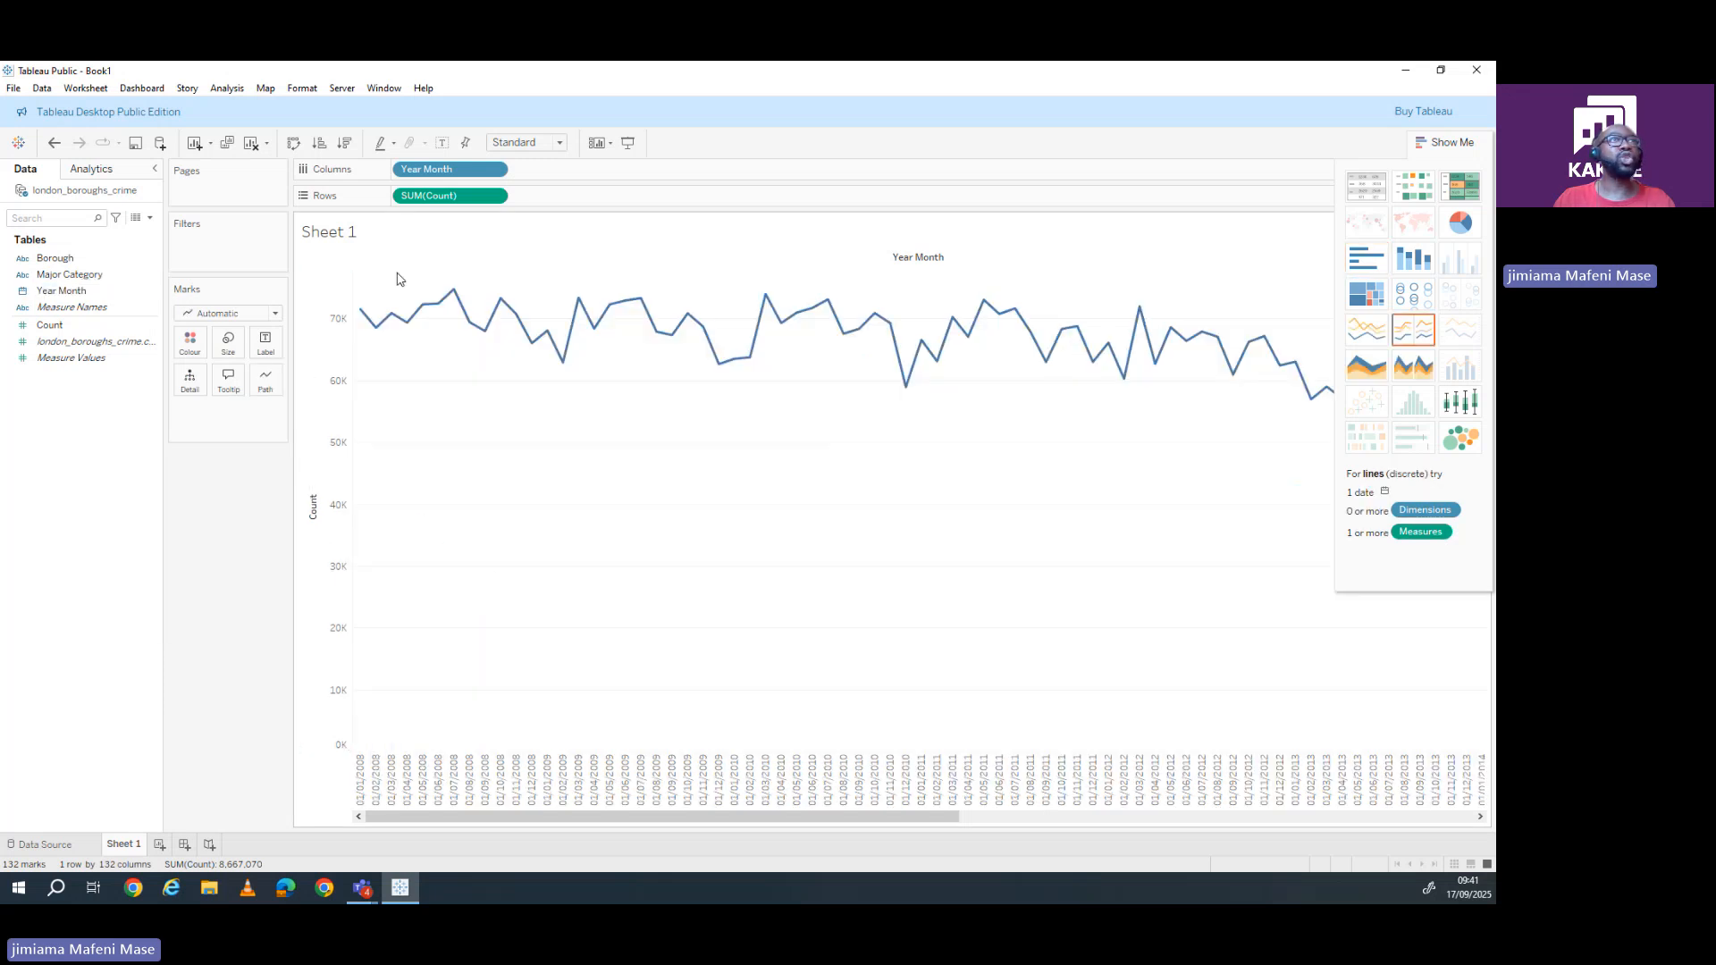
pyautogui.moveTo(617, 343)
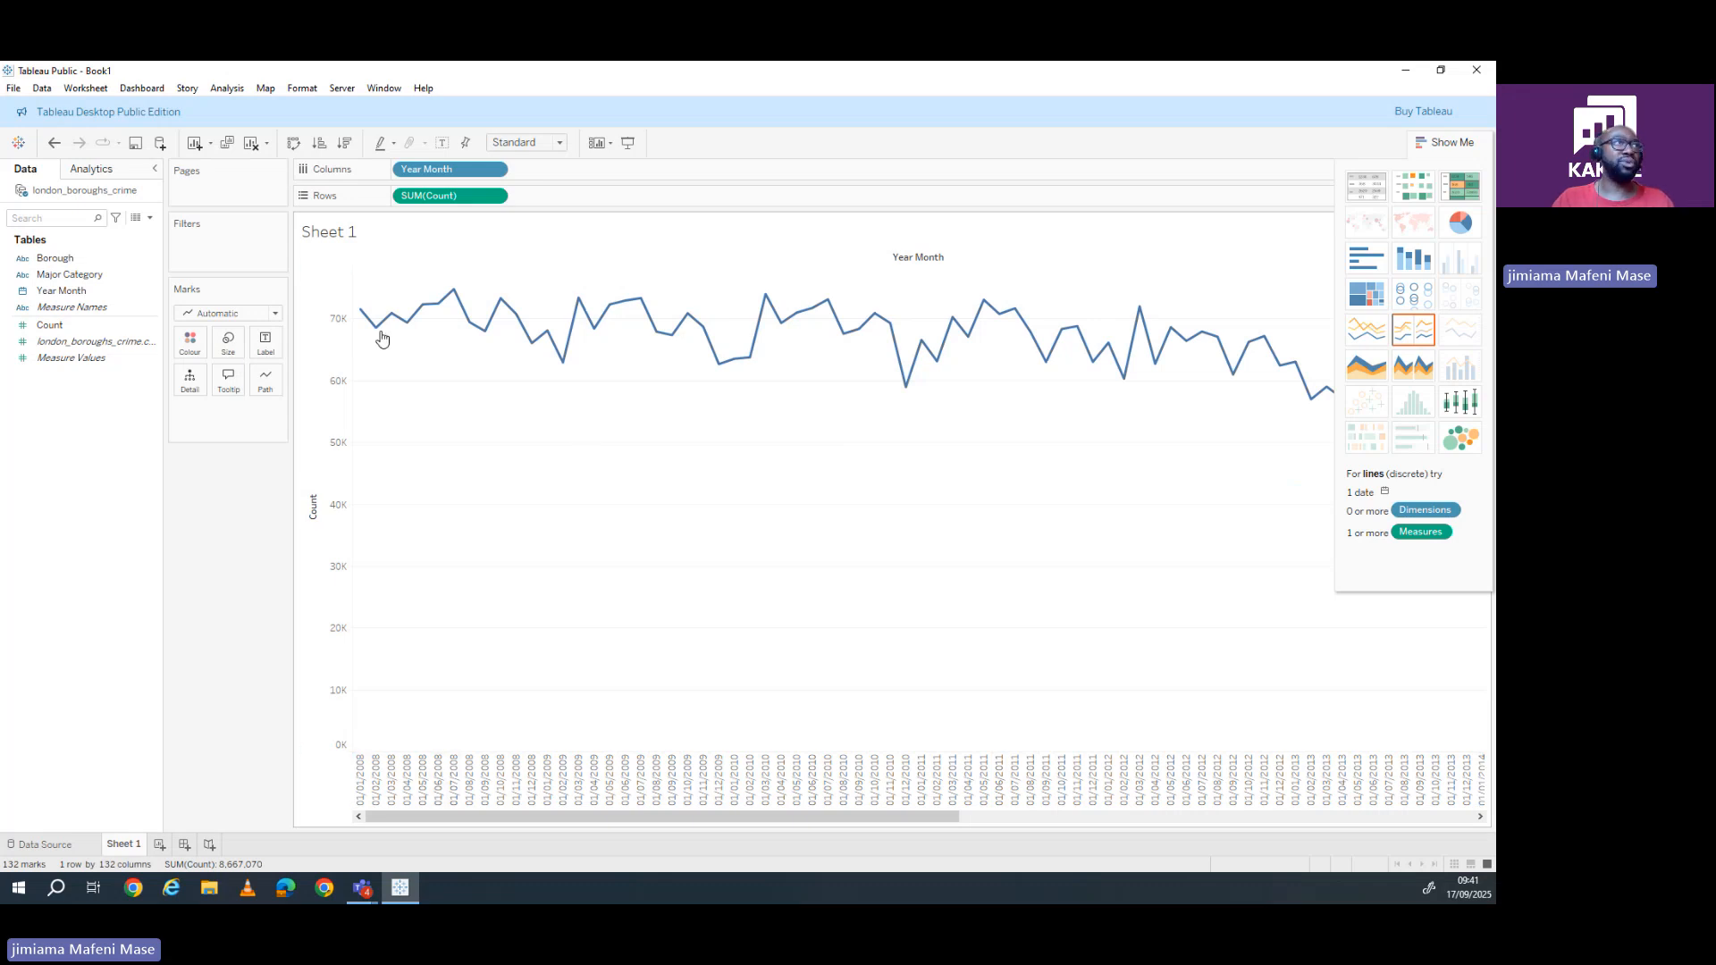
# - Close the chart type suggestions and fit the line chart to Entire View
pyautogui.click(1468, 146)
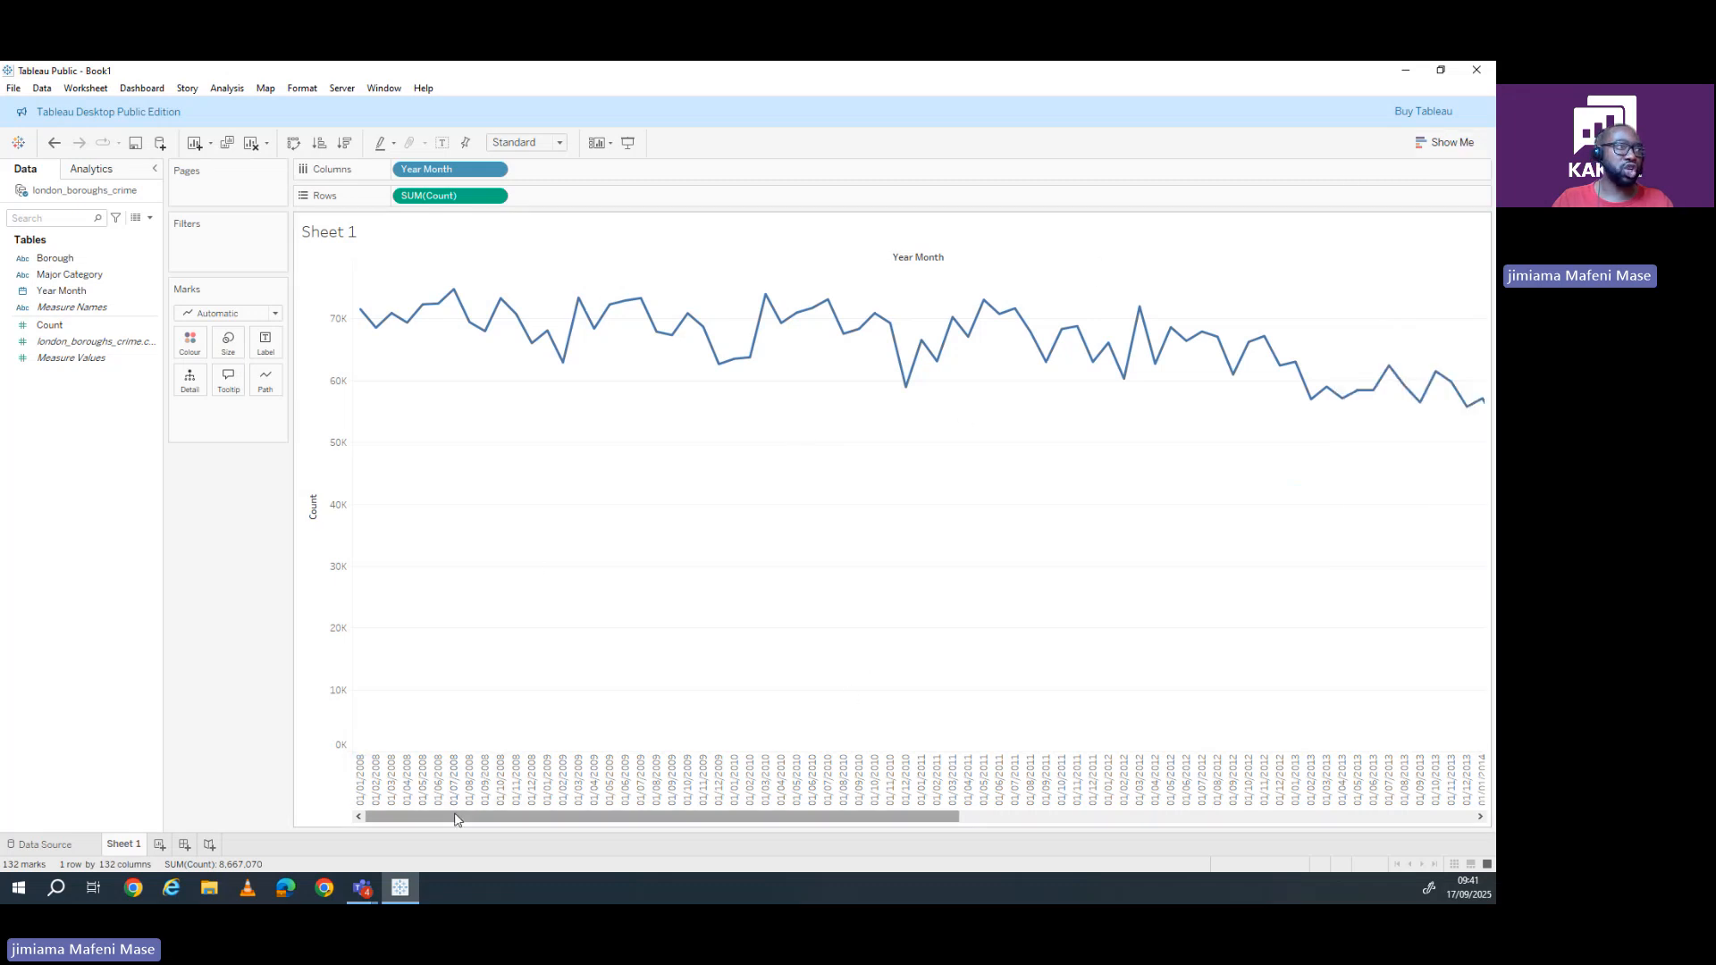
pyautogui.moveTo(456, 816); pyautogui.dragTo(403, 770)
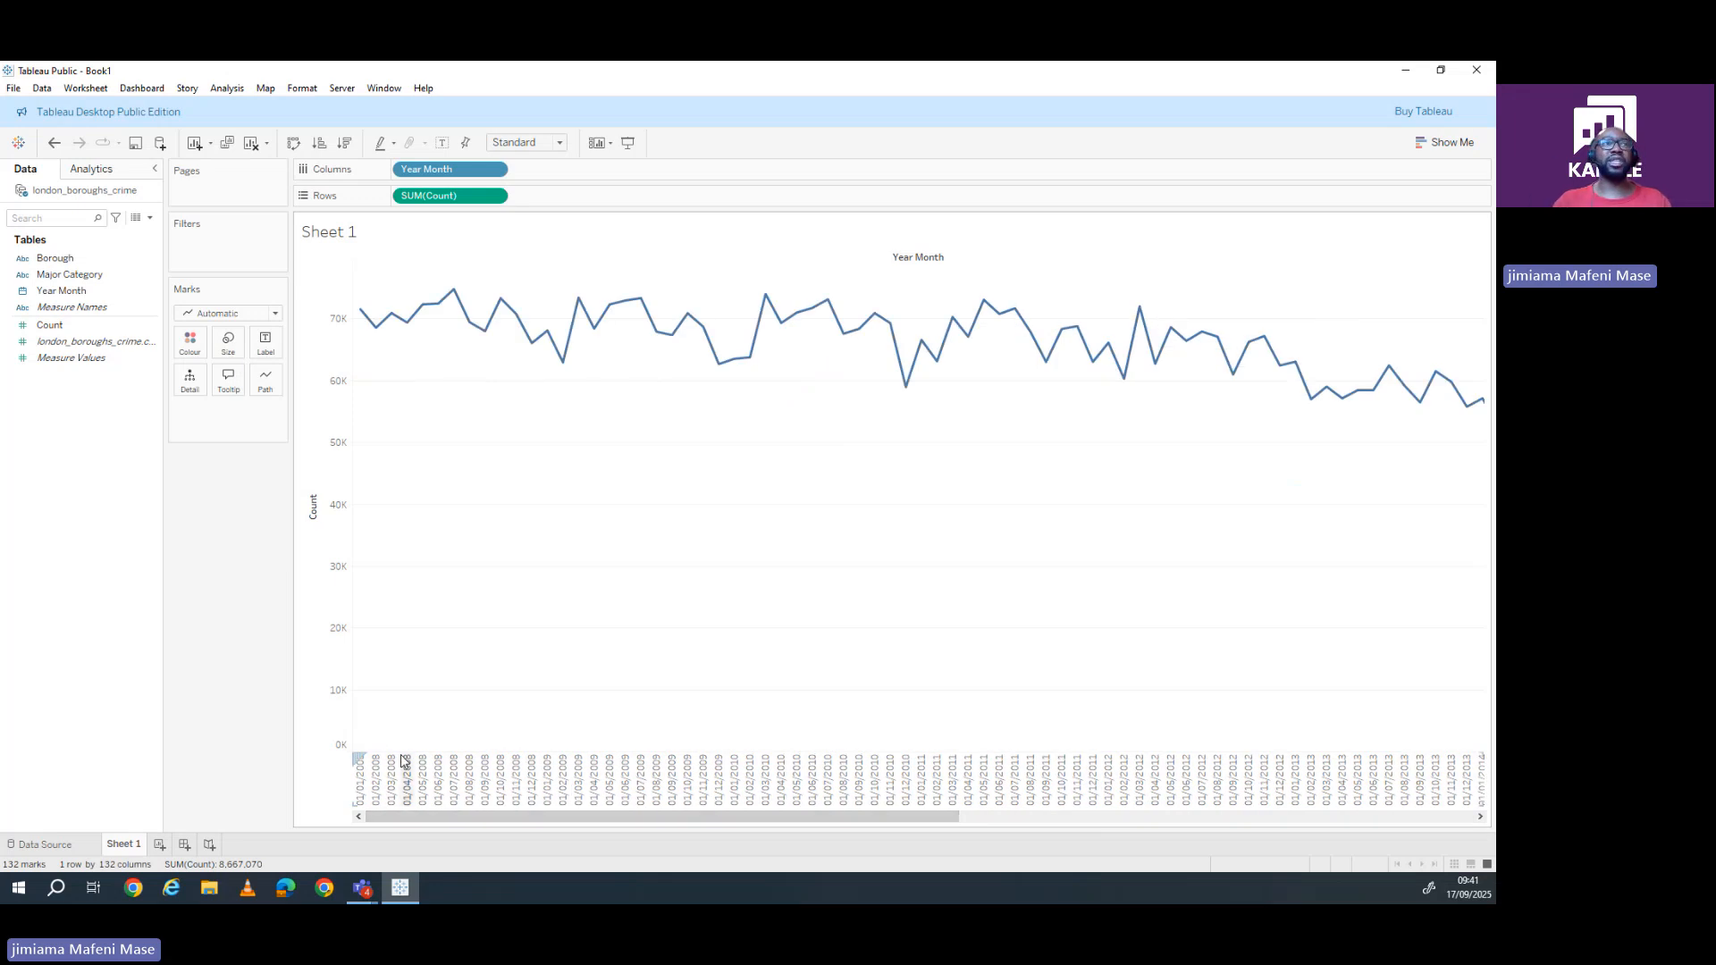
pyautogui.click(552, 145)
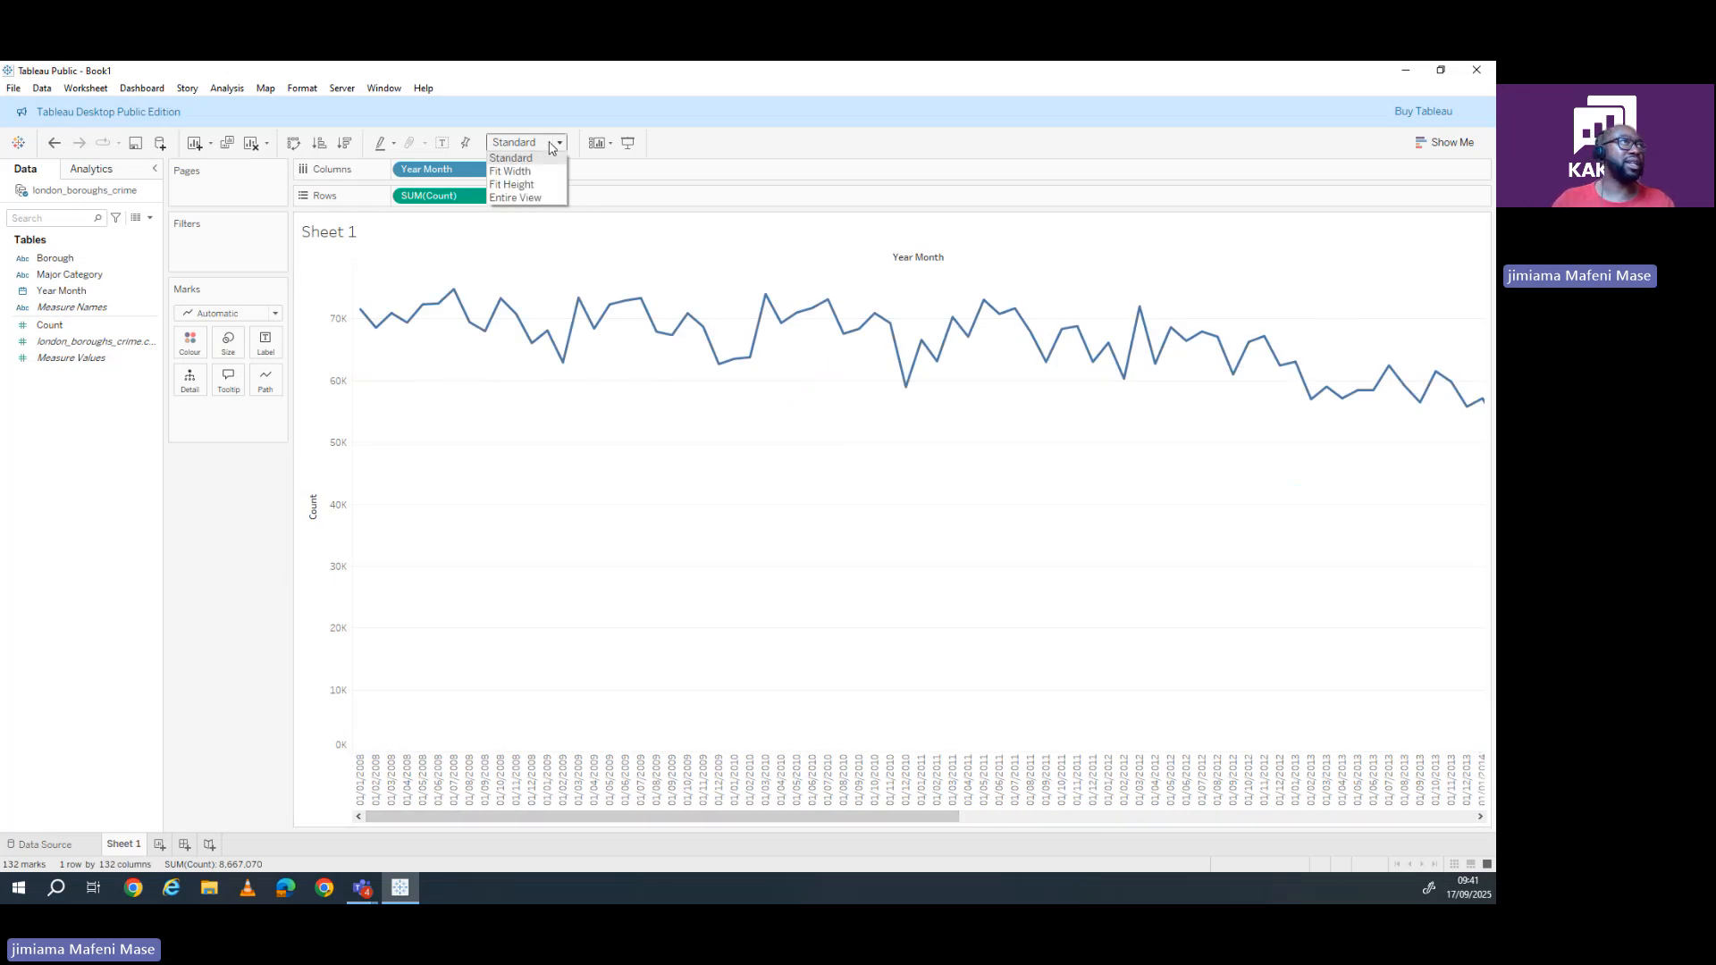
pyautogui.click(515, 197)
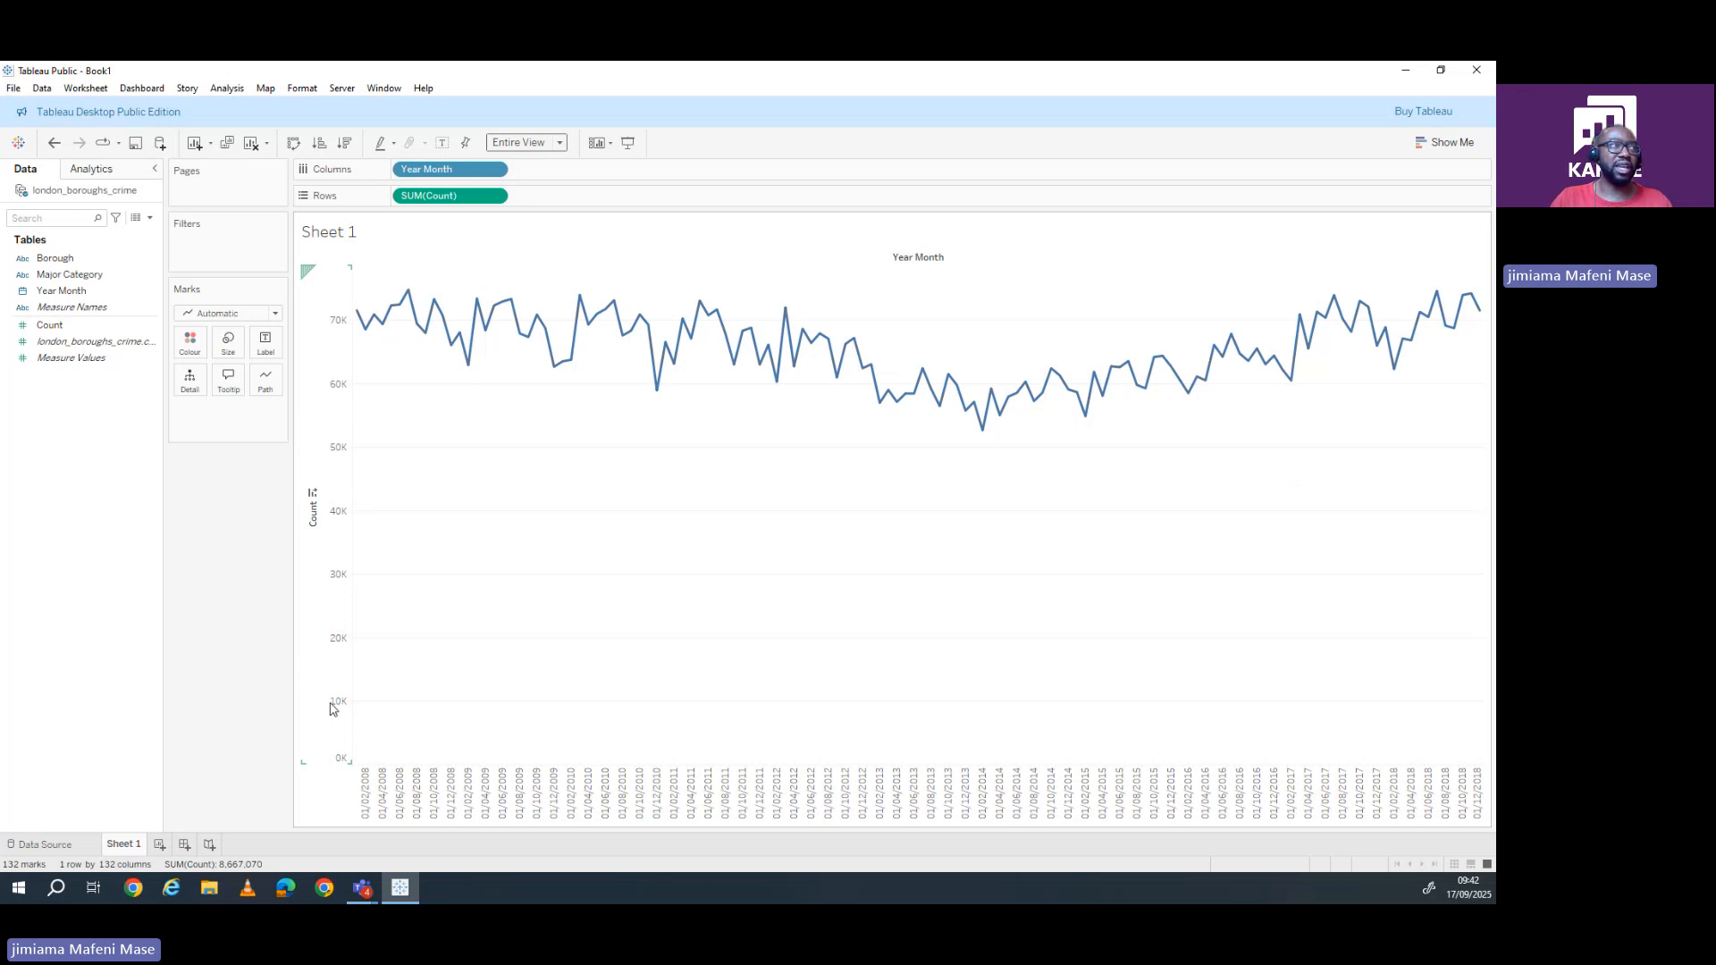
# - Exclude zero from the Count axis range and retitle the axis "Total Crime"
pyautogui.rightClick(326, 549)
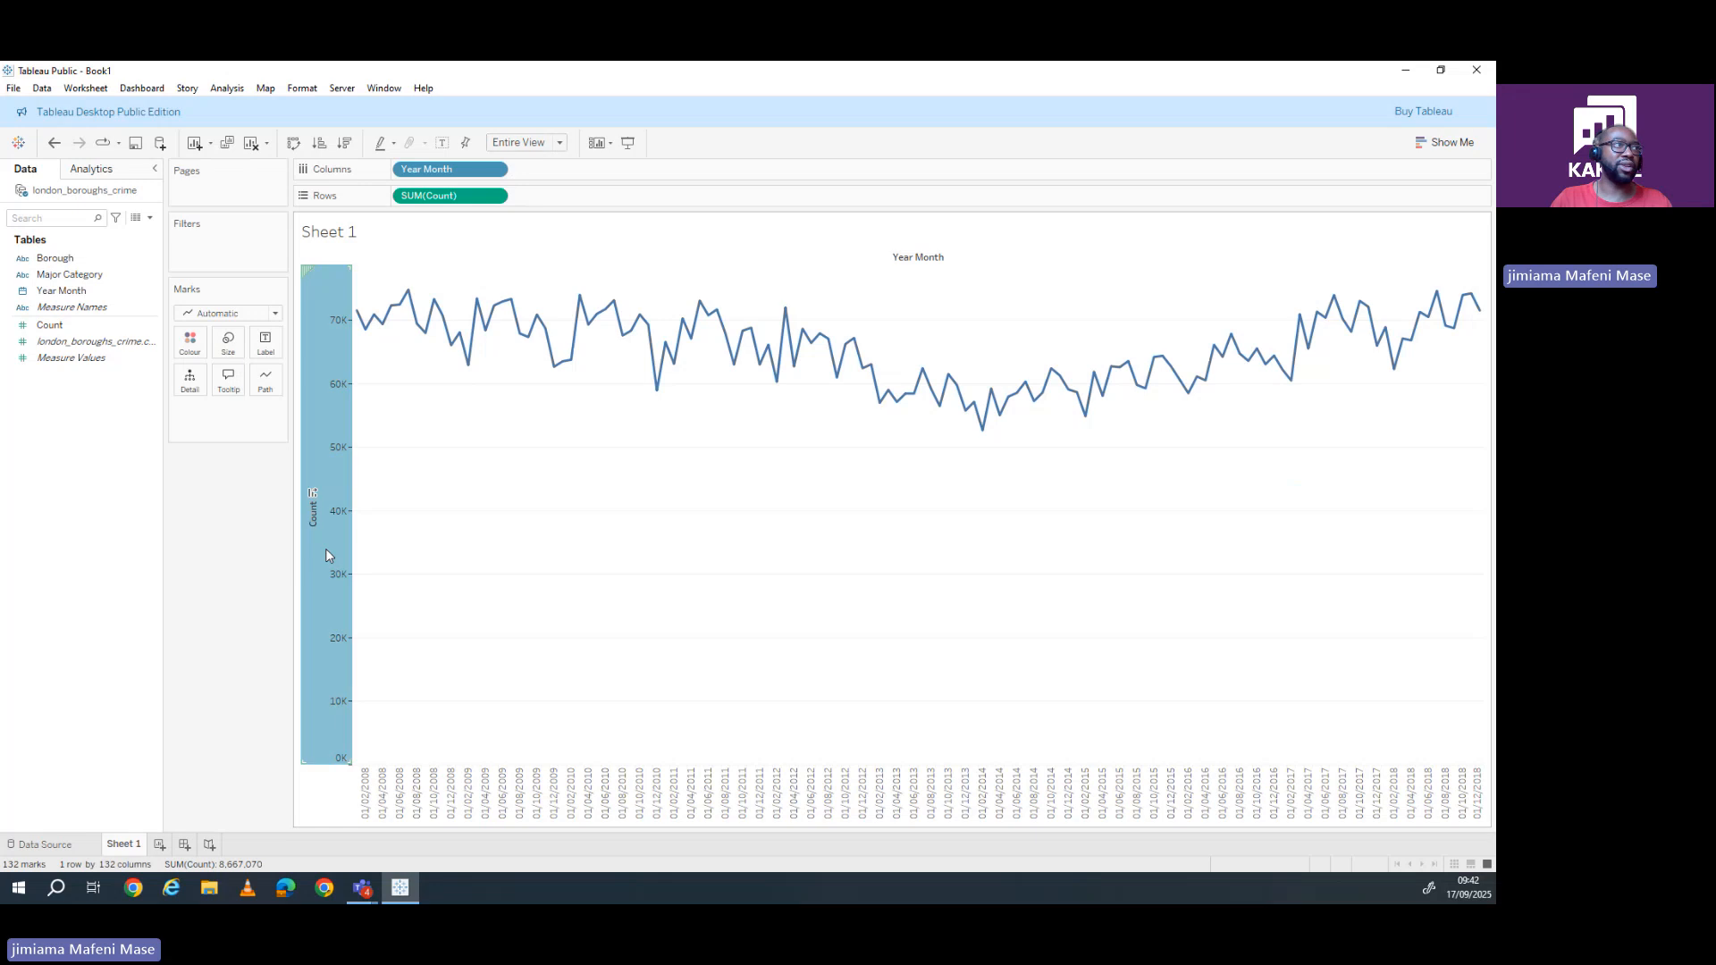
pyautogui.click(368, 563)
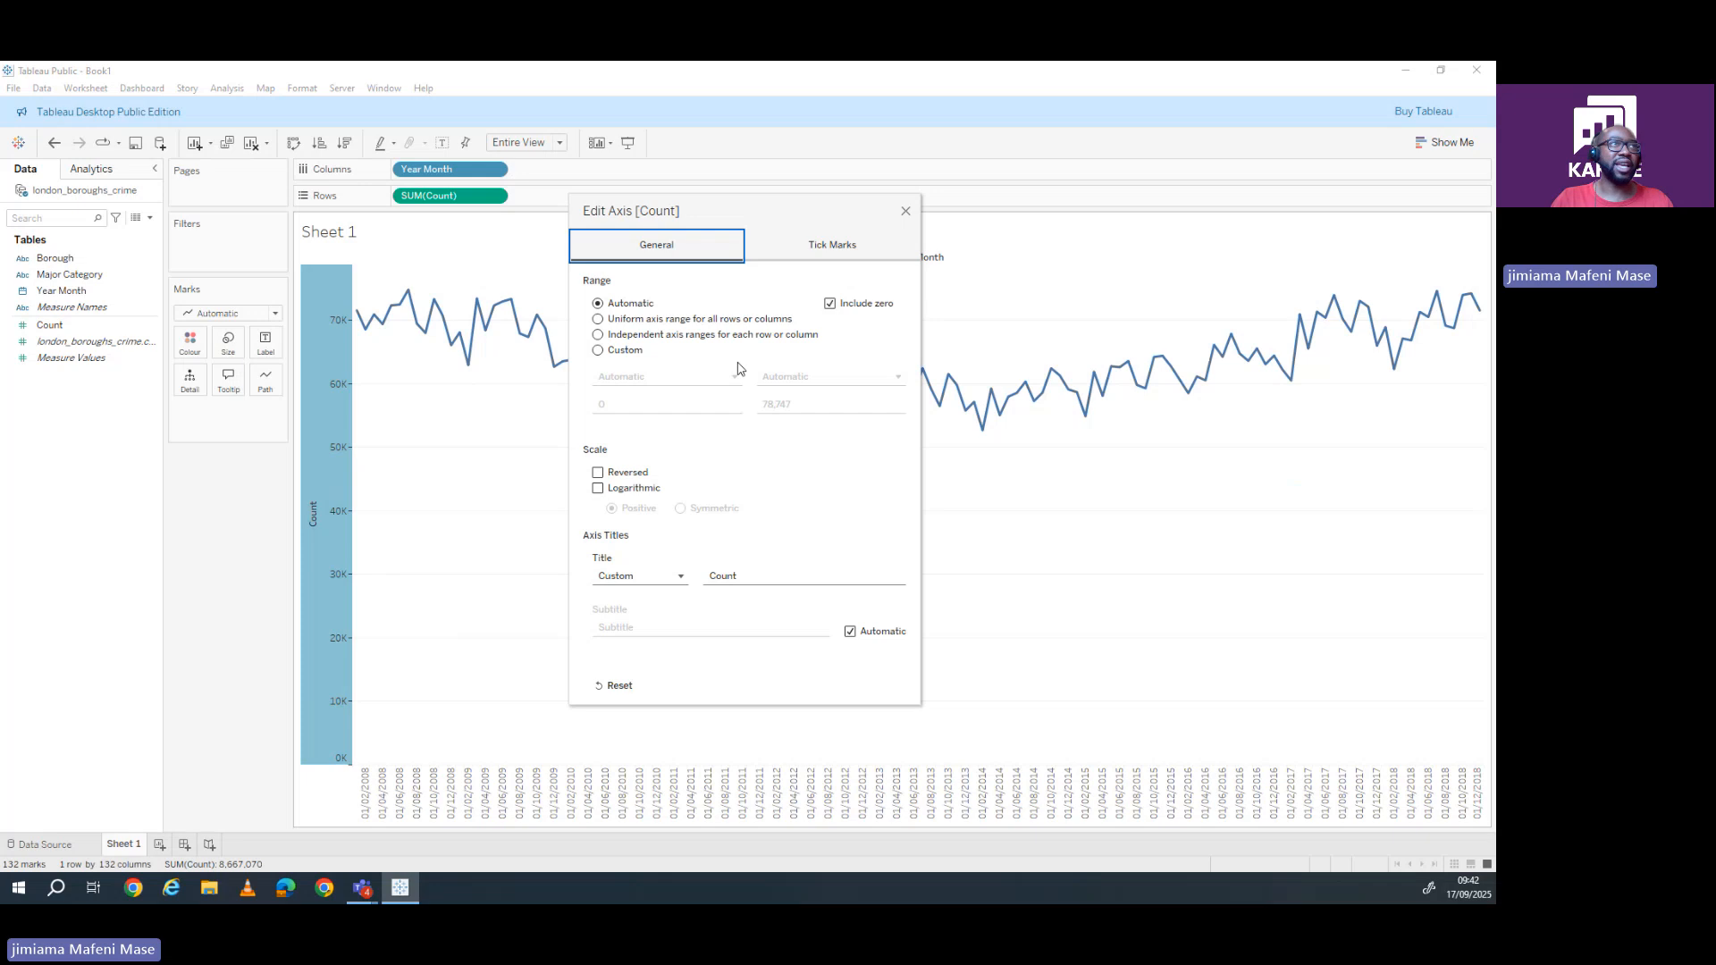
pyautogui.click(831, 306)
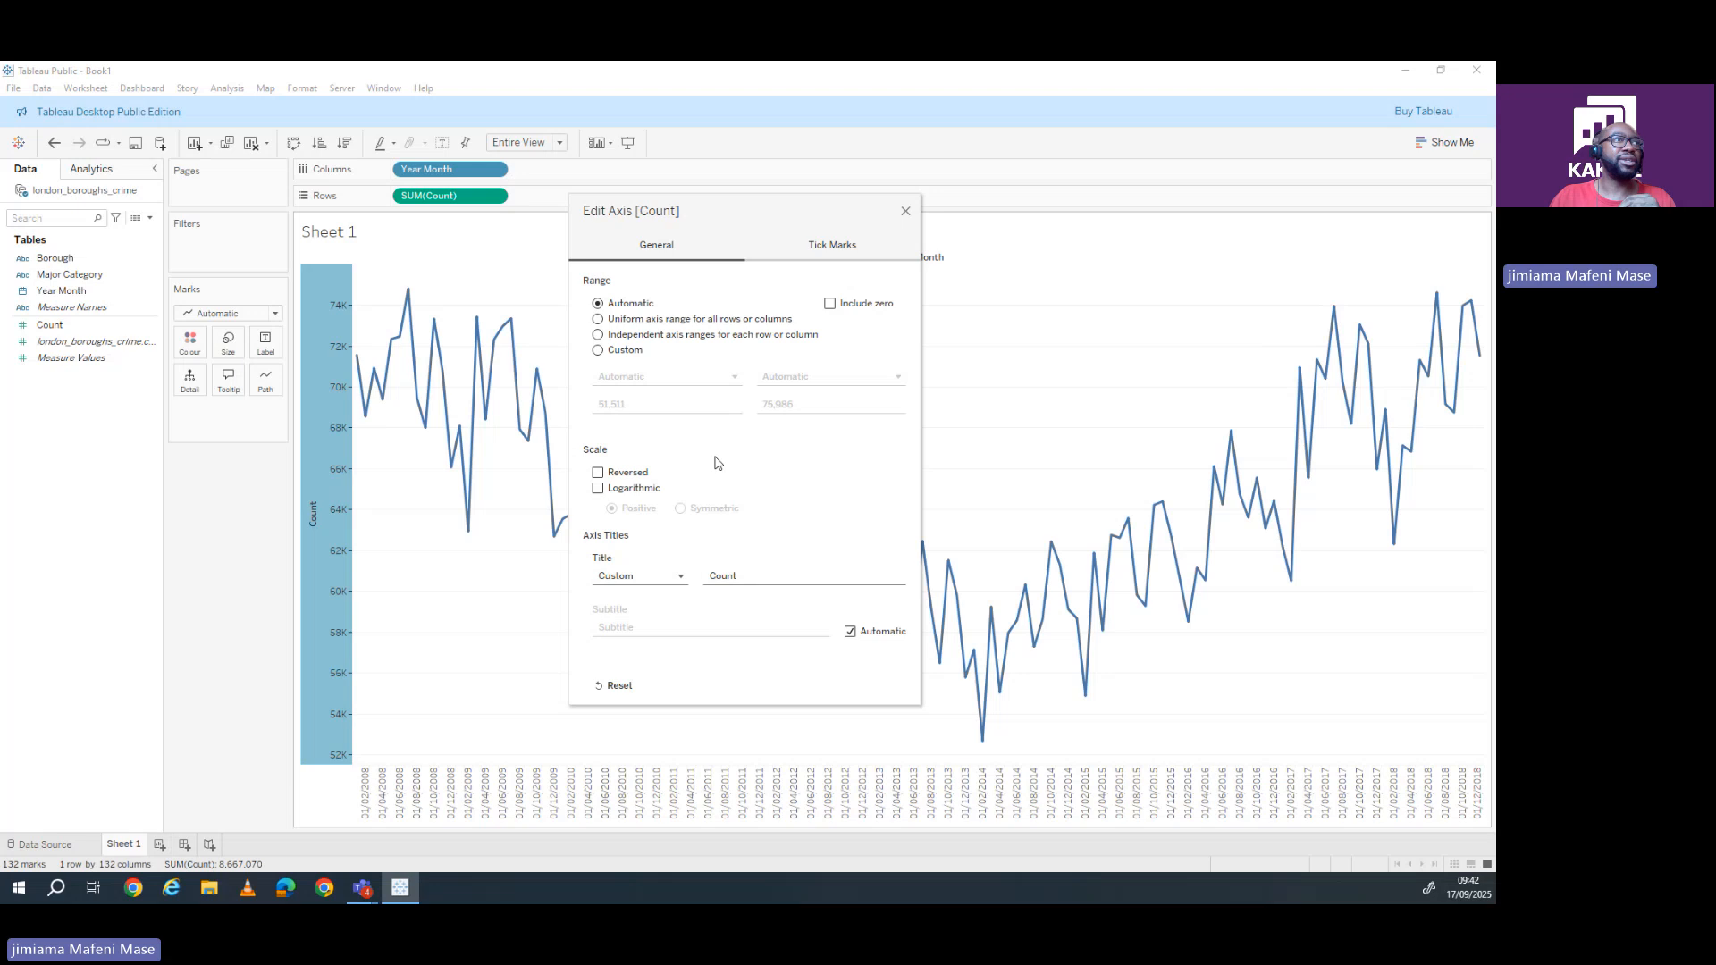
pyautogui.doubleClick(708, 581)
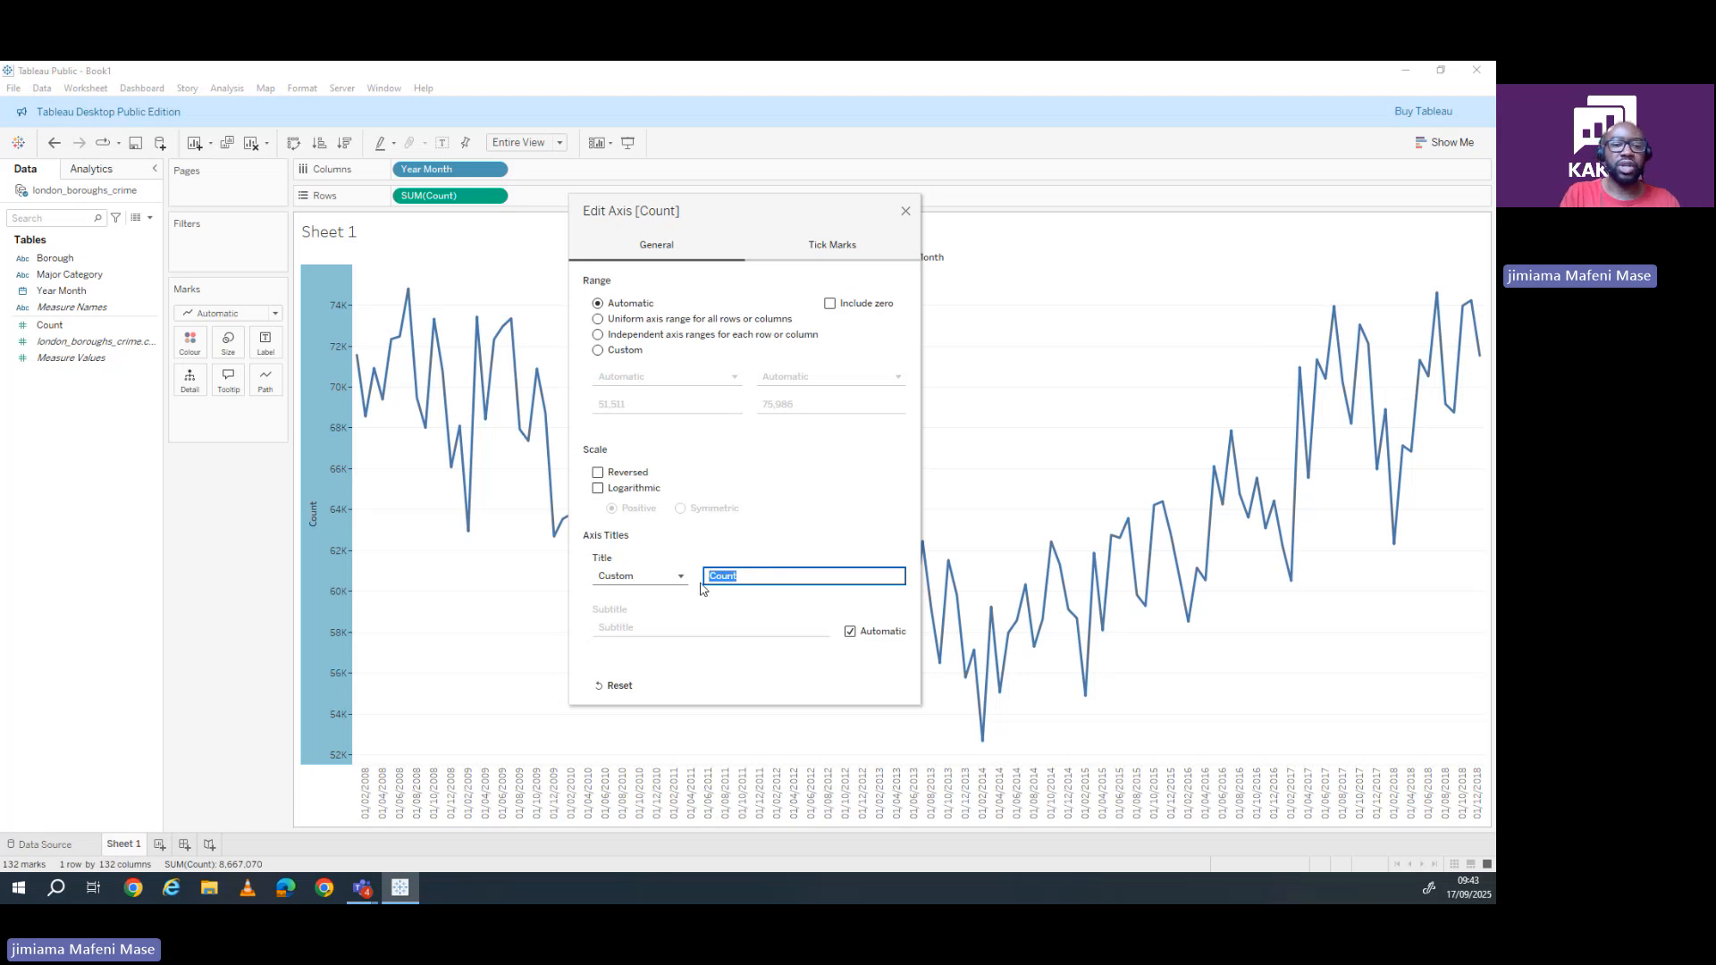
pyautogui.write('Total Crime')
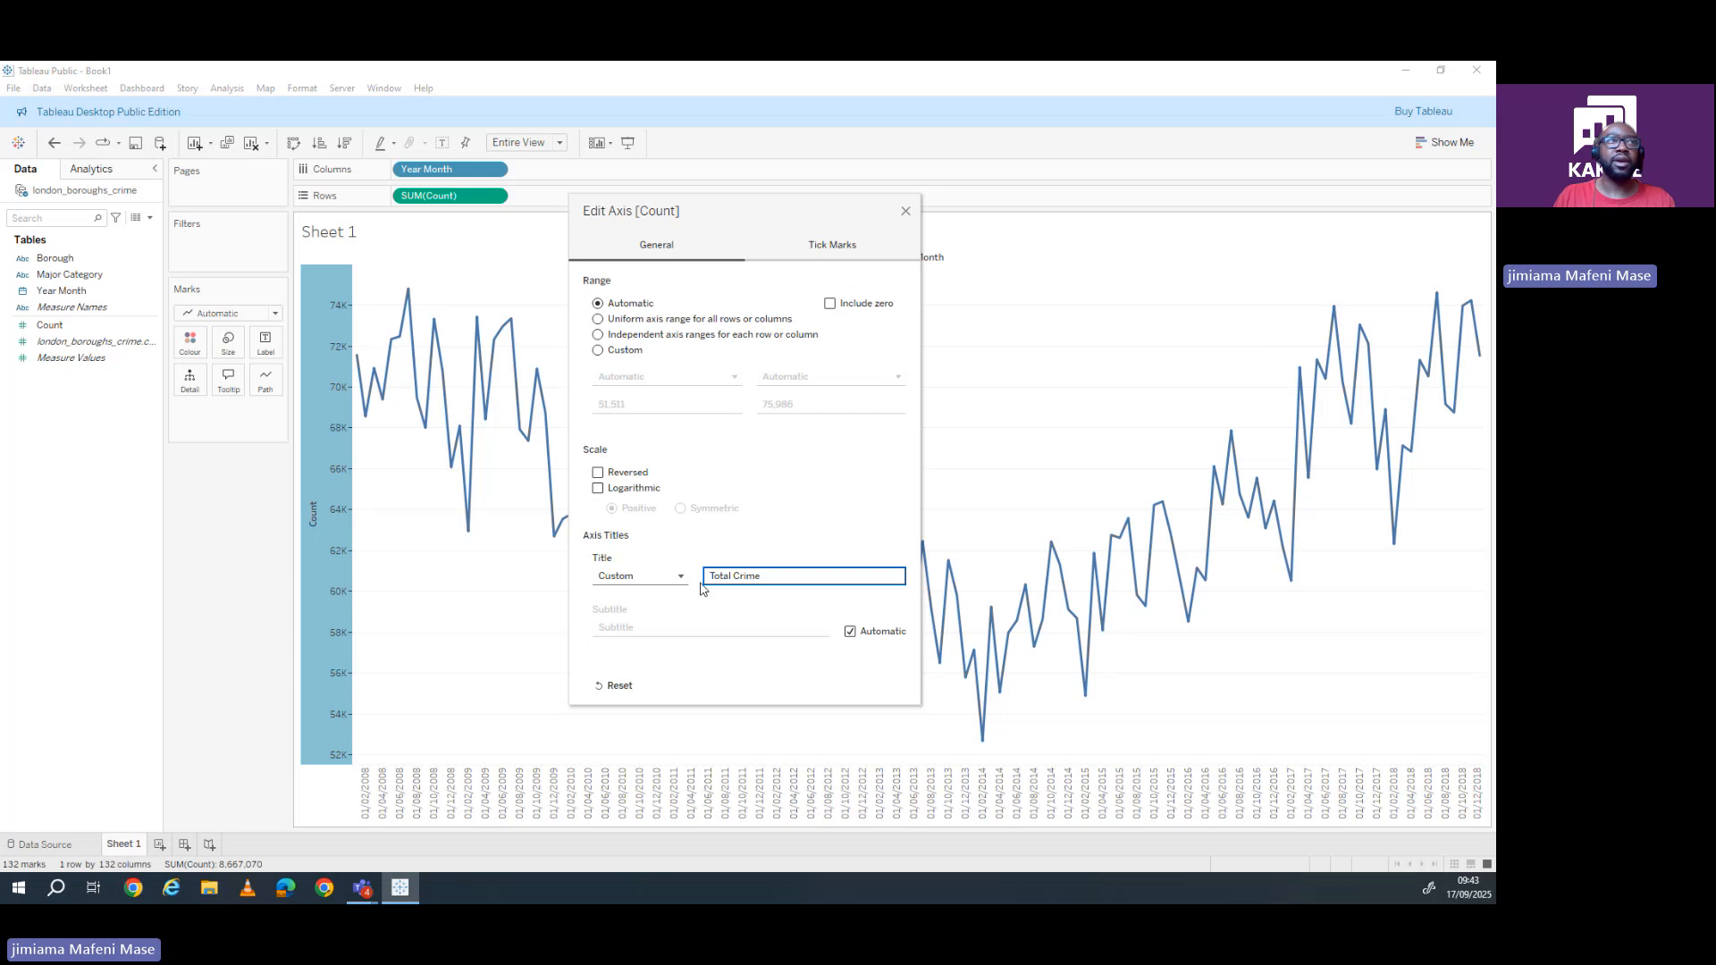
pyautogui.click(905, 211)
pyautogui.rightClick(321, 541)
pyautogui.click(227, 407)
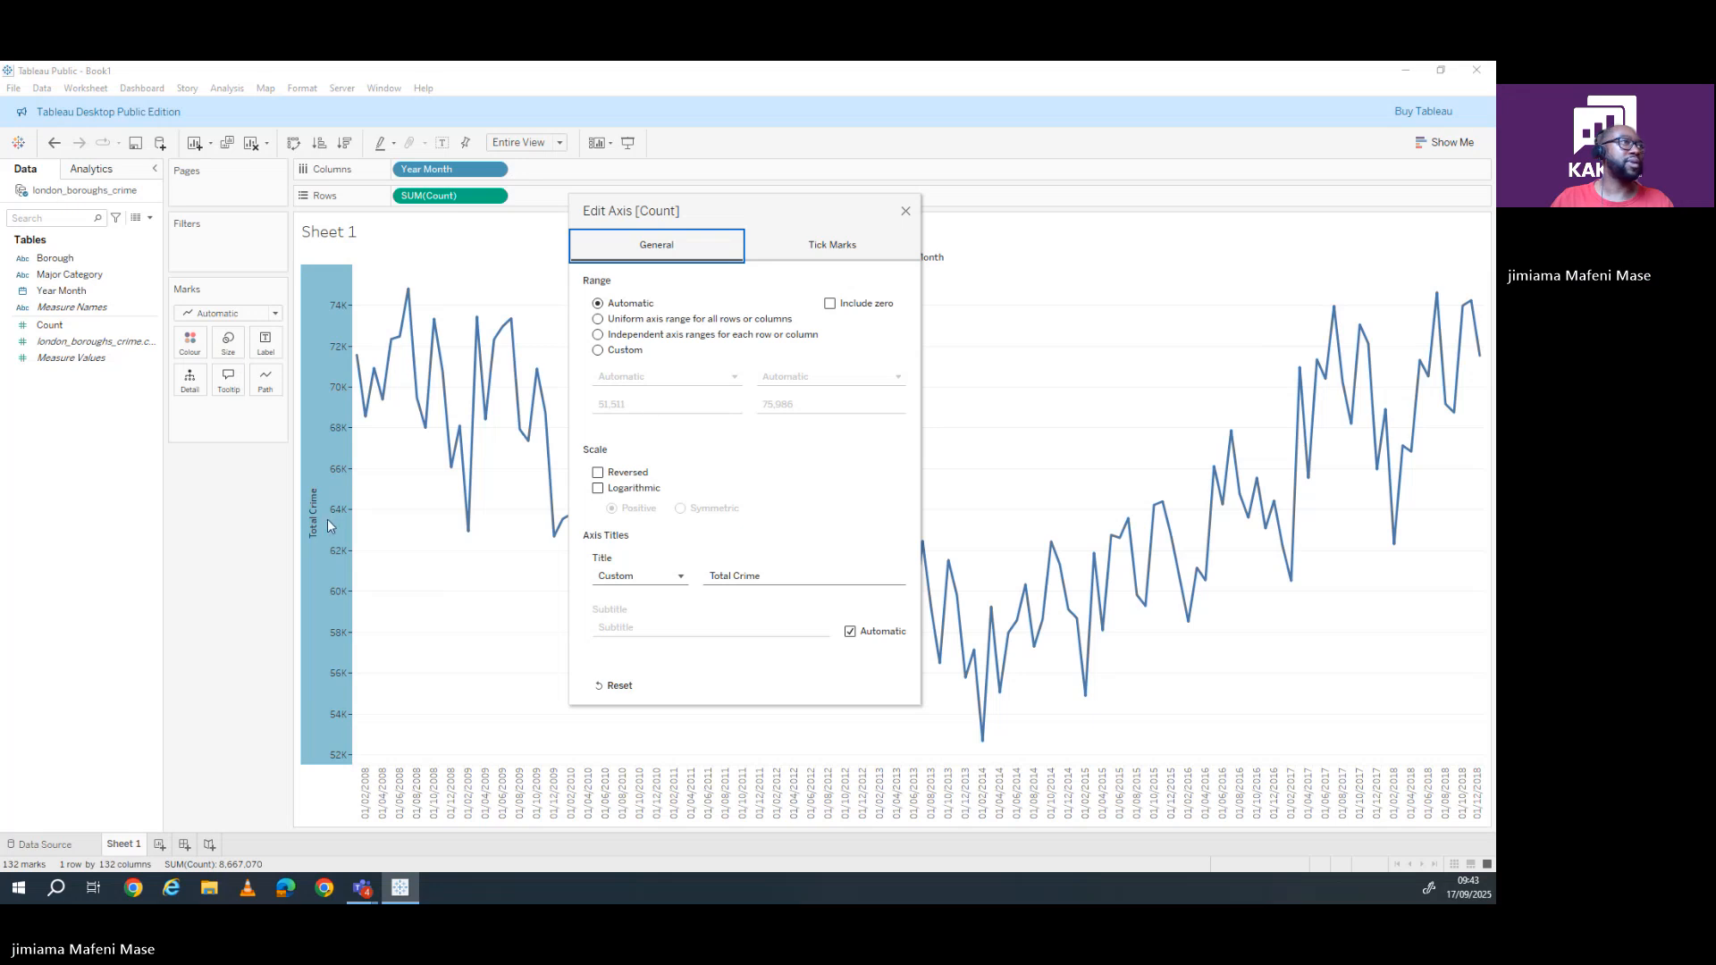
pyautogui.click(907, 212)
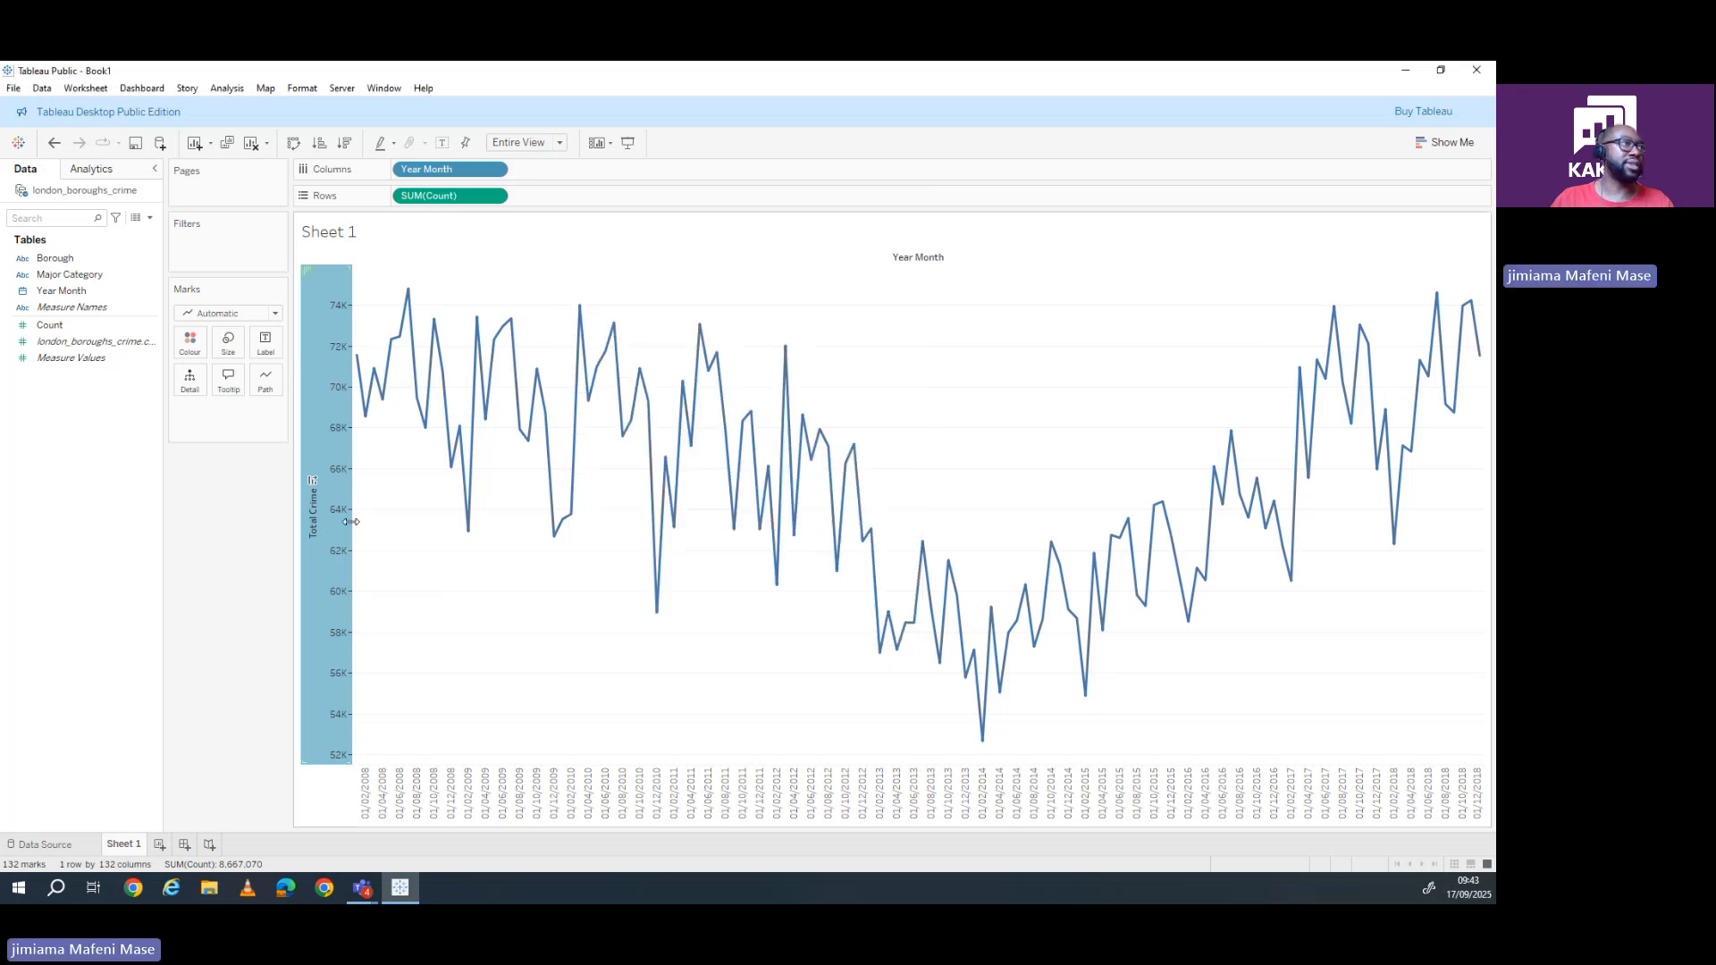
# - Set the default font size of the Total Crime axis to 12
pyautogui.rightClick(349, 520)
pyautogui.rightClick(330, 518)
pyautogui.click(379, 596)
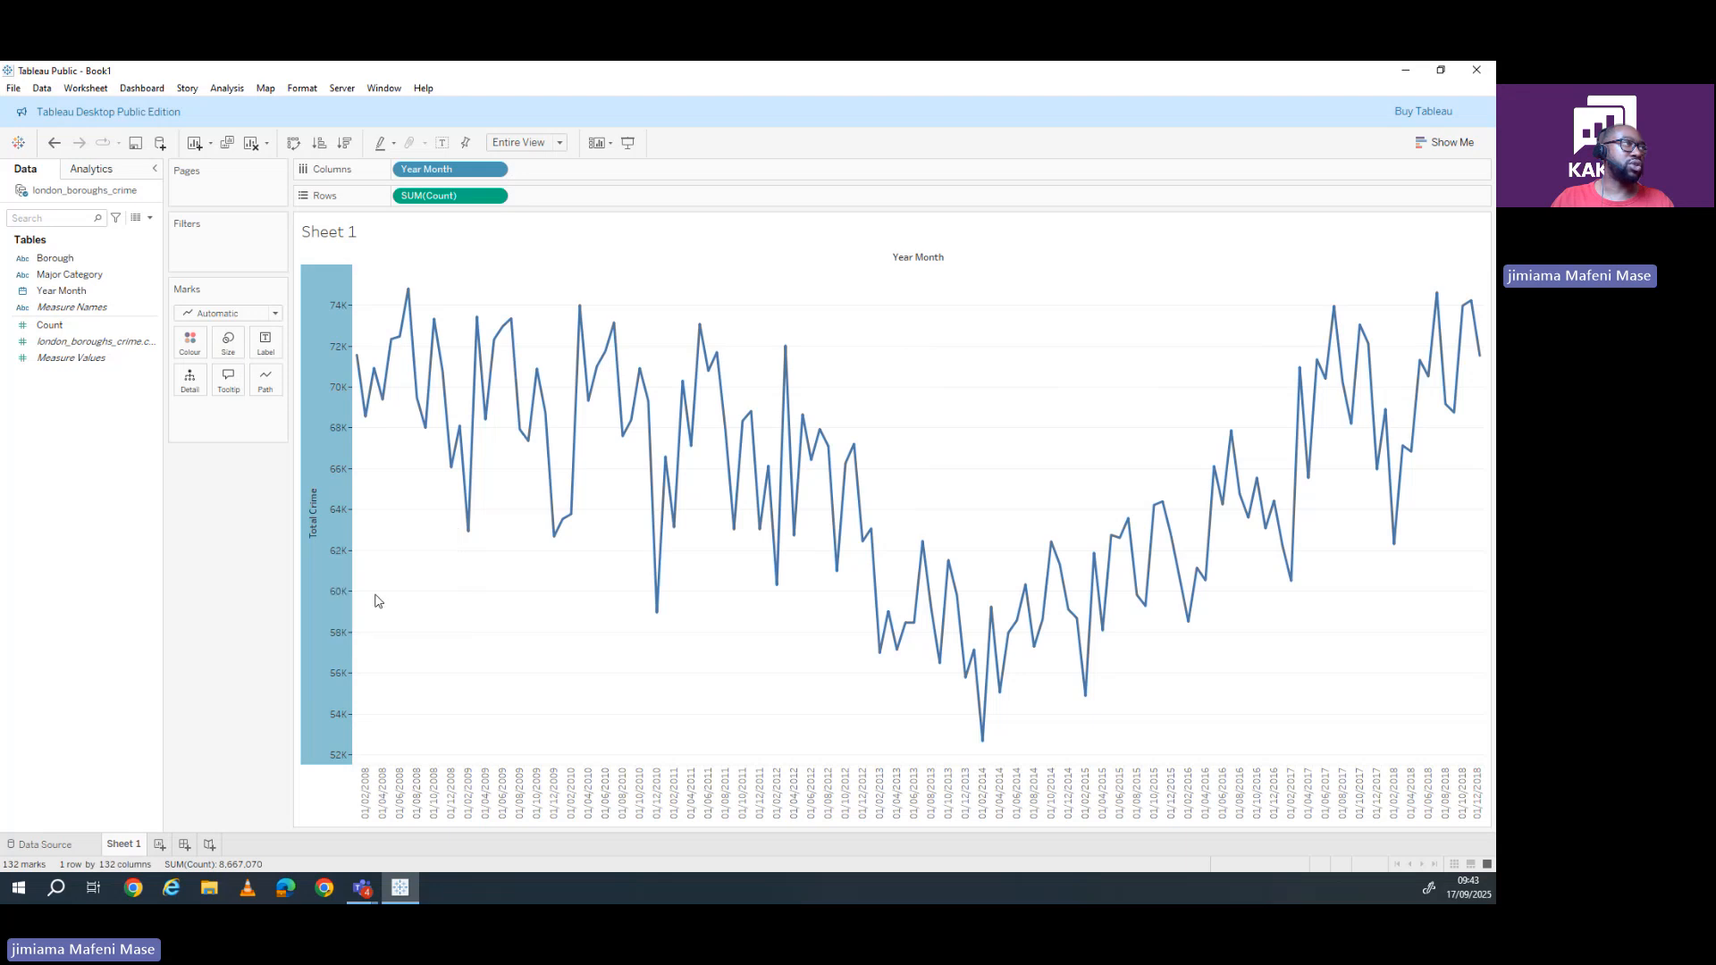
pyautogui.click(114, 266)
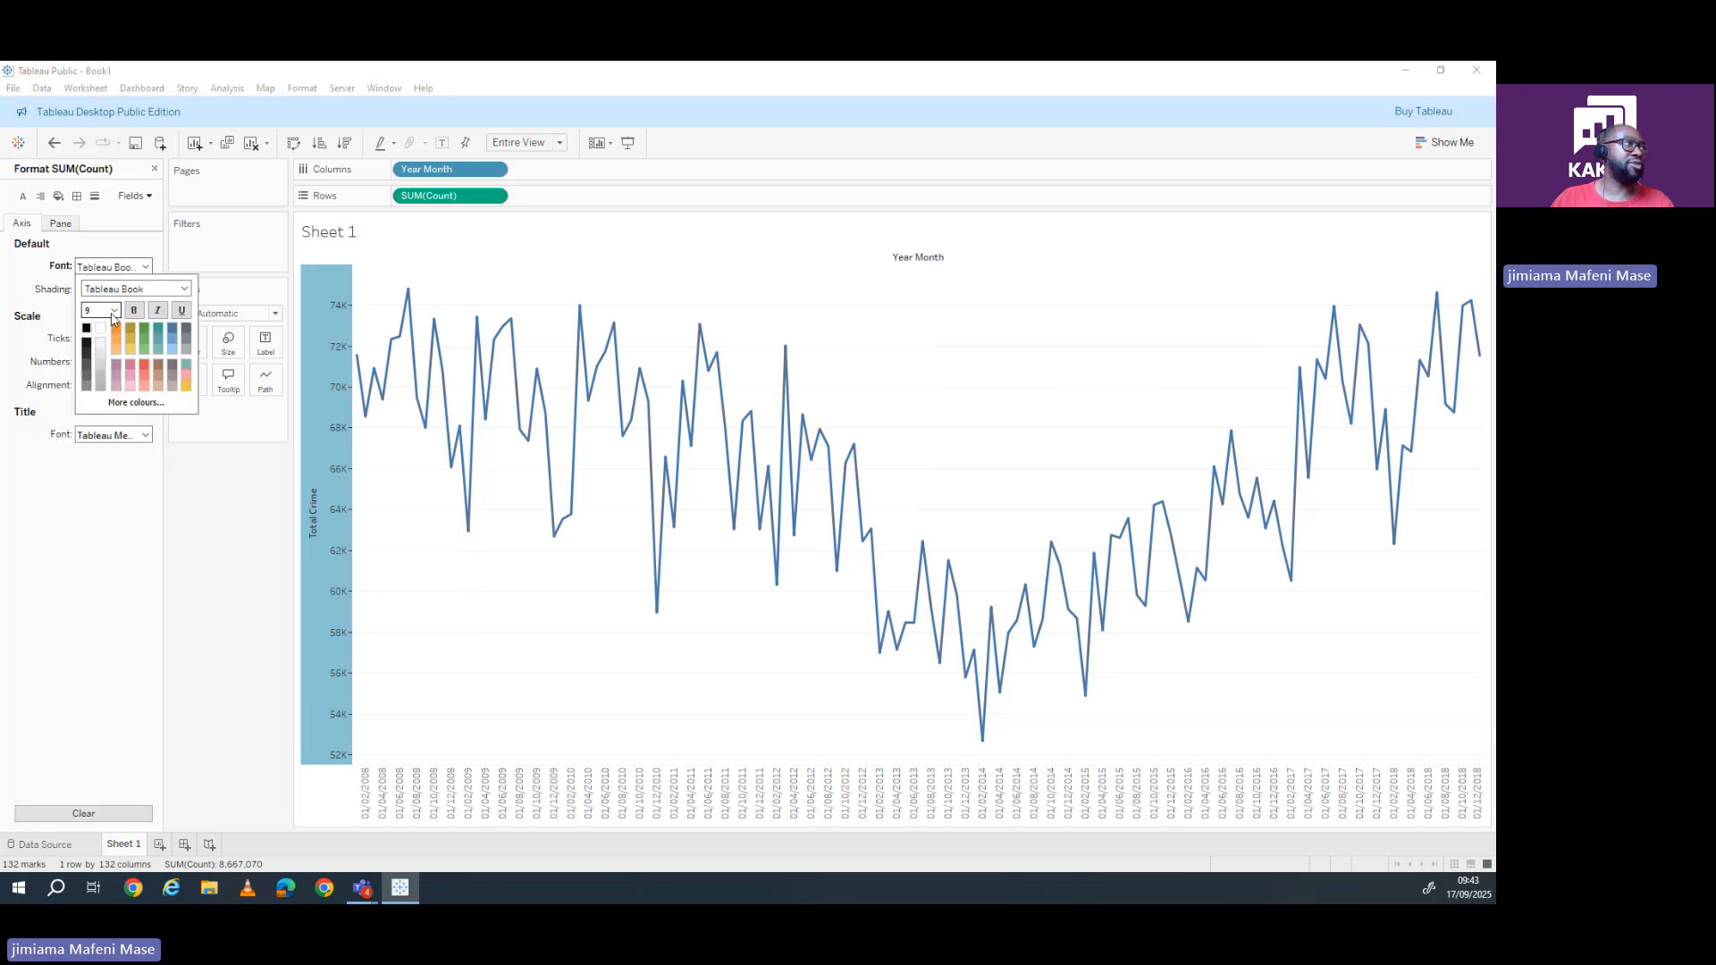
pyautogui.click(114, 310)
pyautogui.click(98, 372)
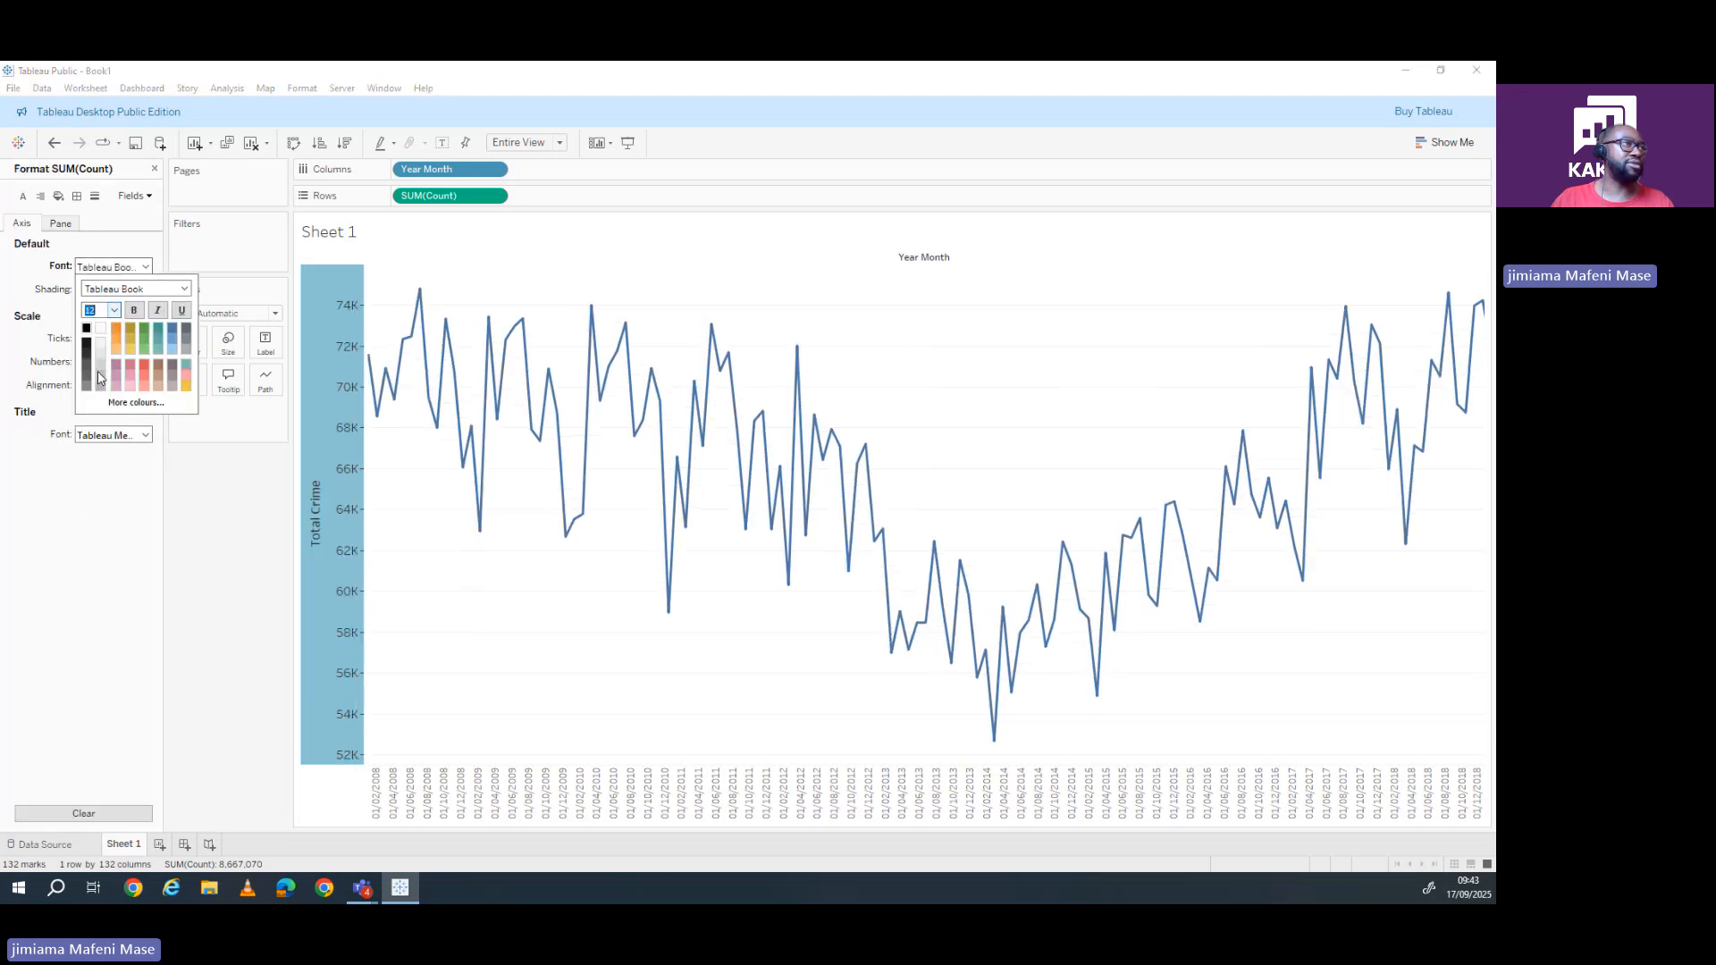
pyautogui.click(459, 766)
# - Set the default font size of the Year Month date labels to 12
pyautogui.click(461, 791)
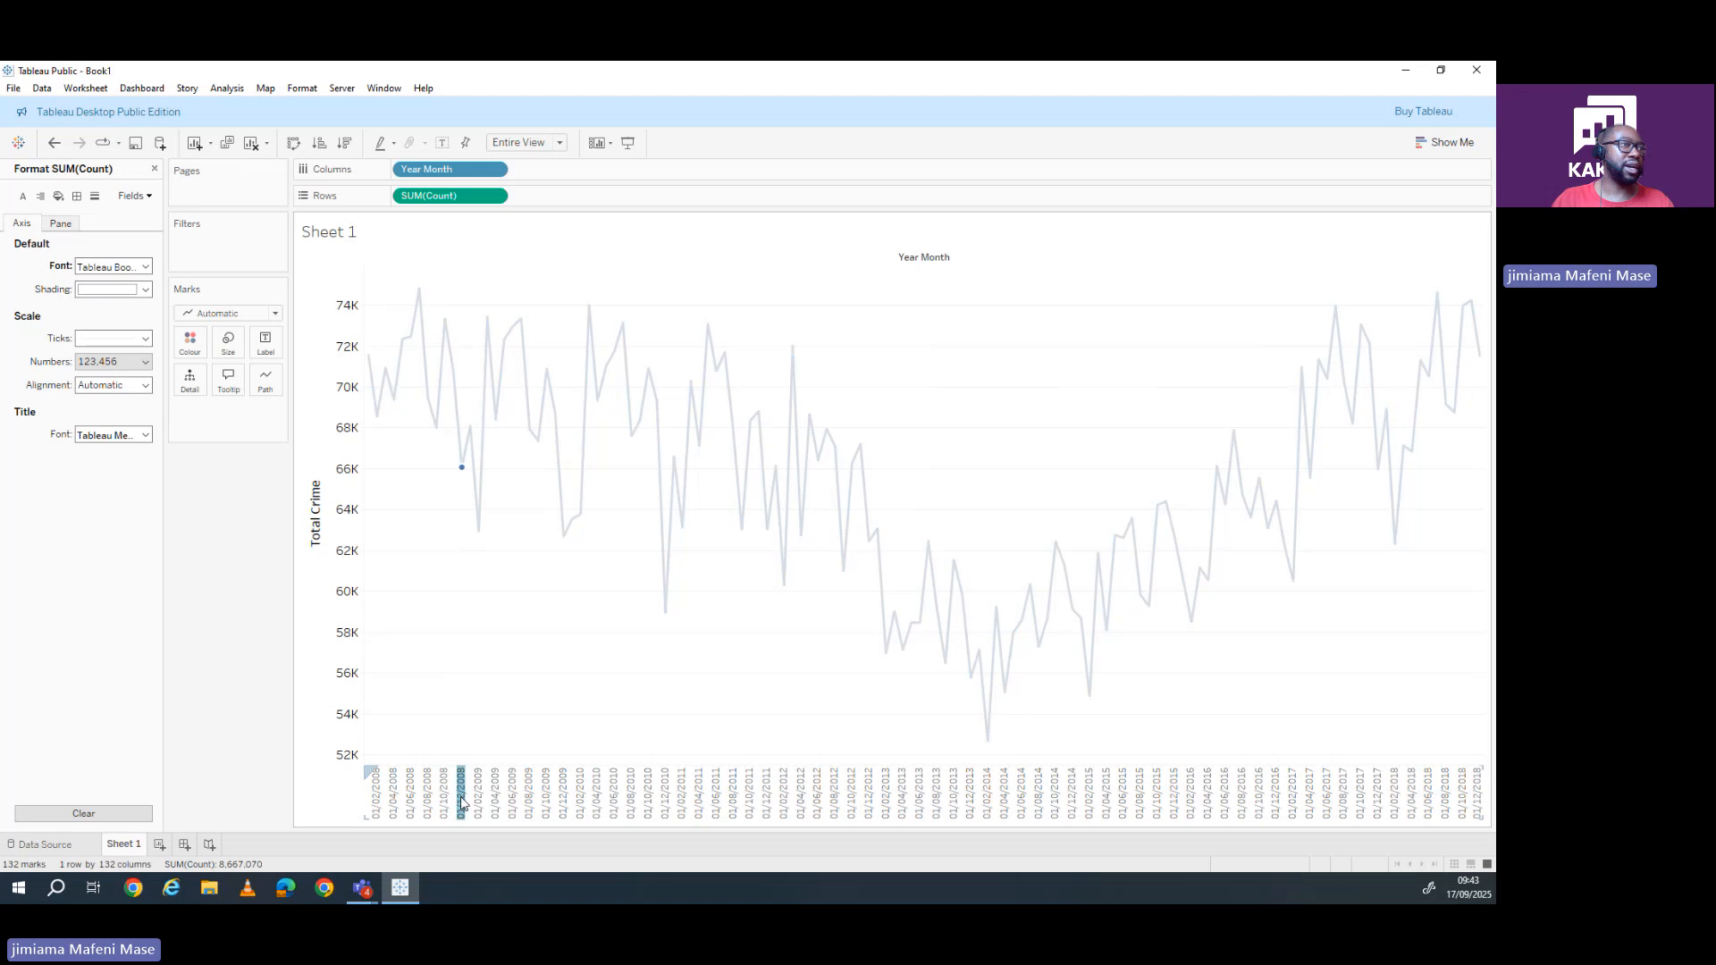
pyautogui.rightClick(457, 809)
pyautogui.click(413, 800)
pyautogui.rightClick(412, 799)
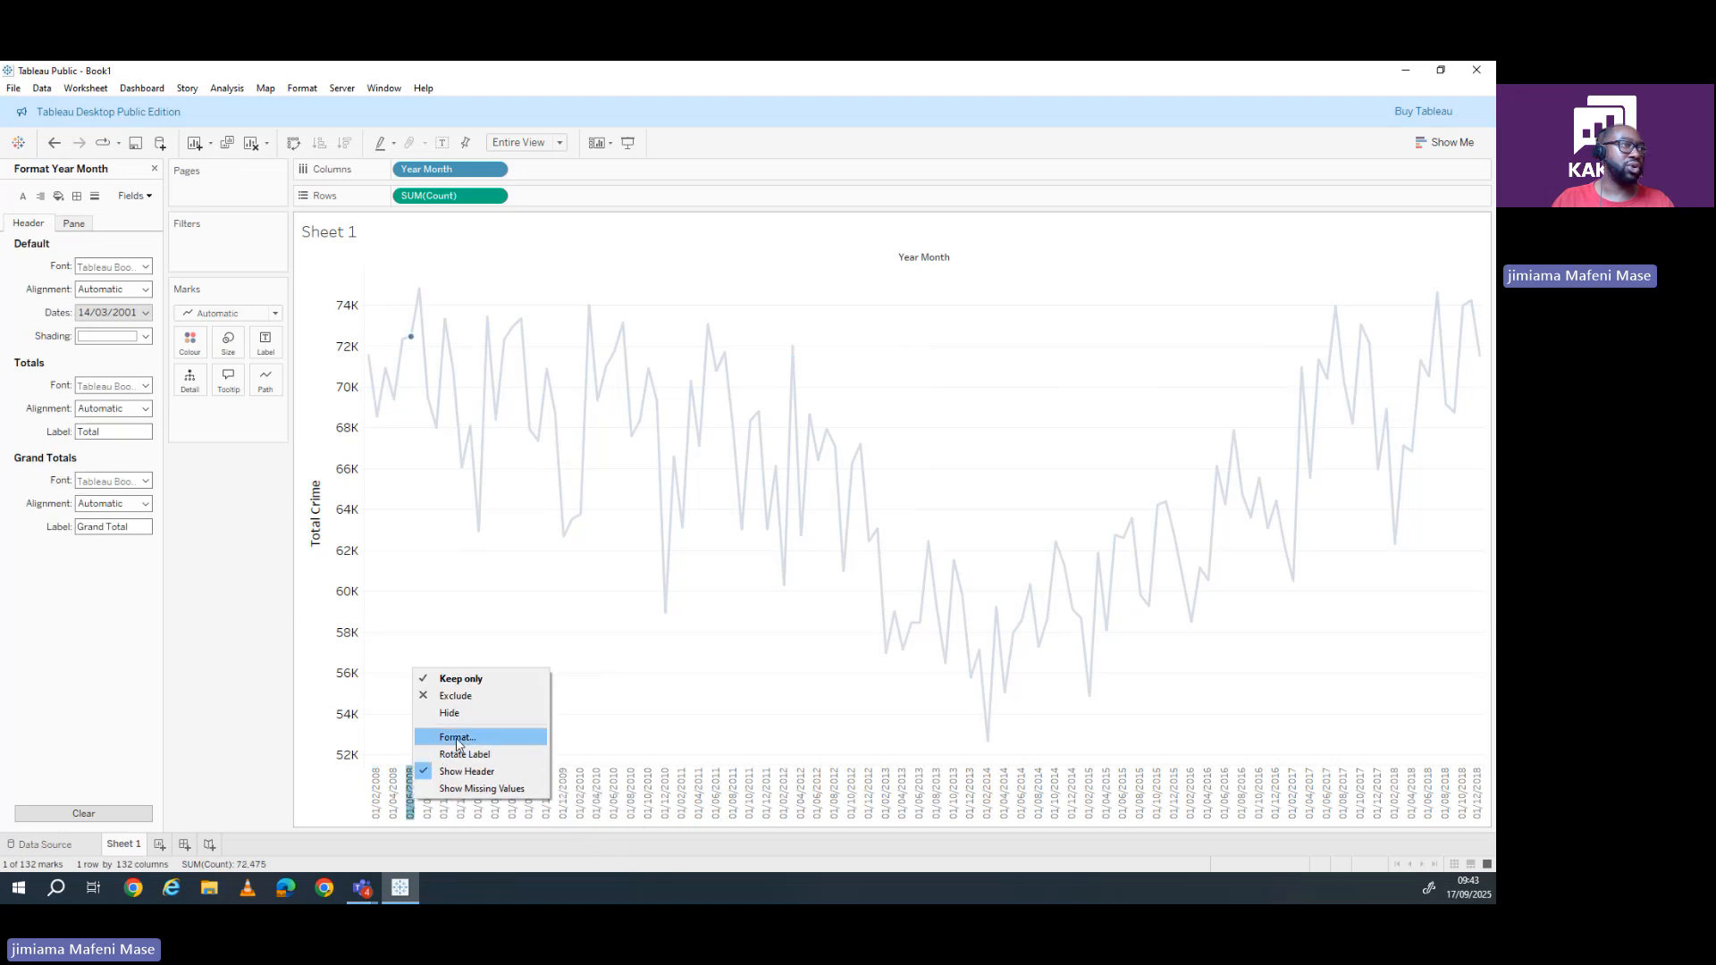
pyautogui.click(456, 738)
pyautogui.click(145, 266)
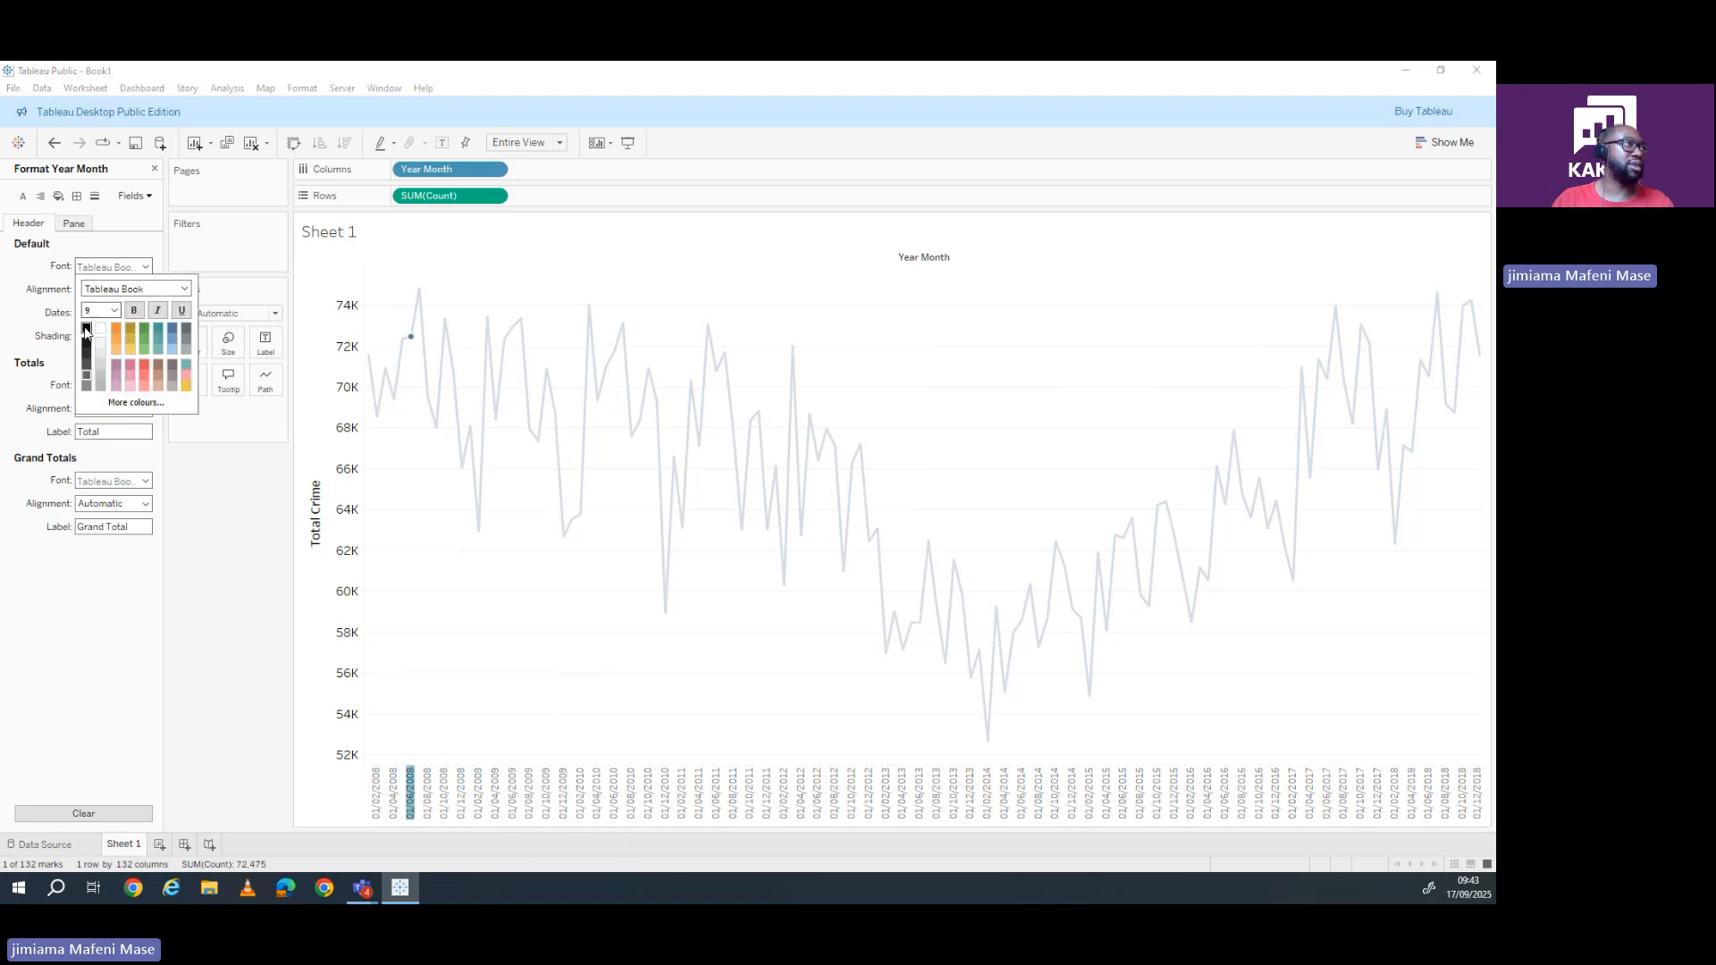
pyautogui.click(115, 310)
pyautogui.click(94, 367)
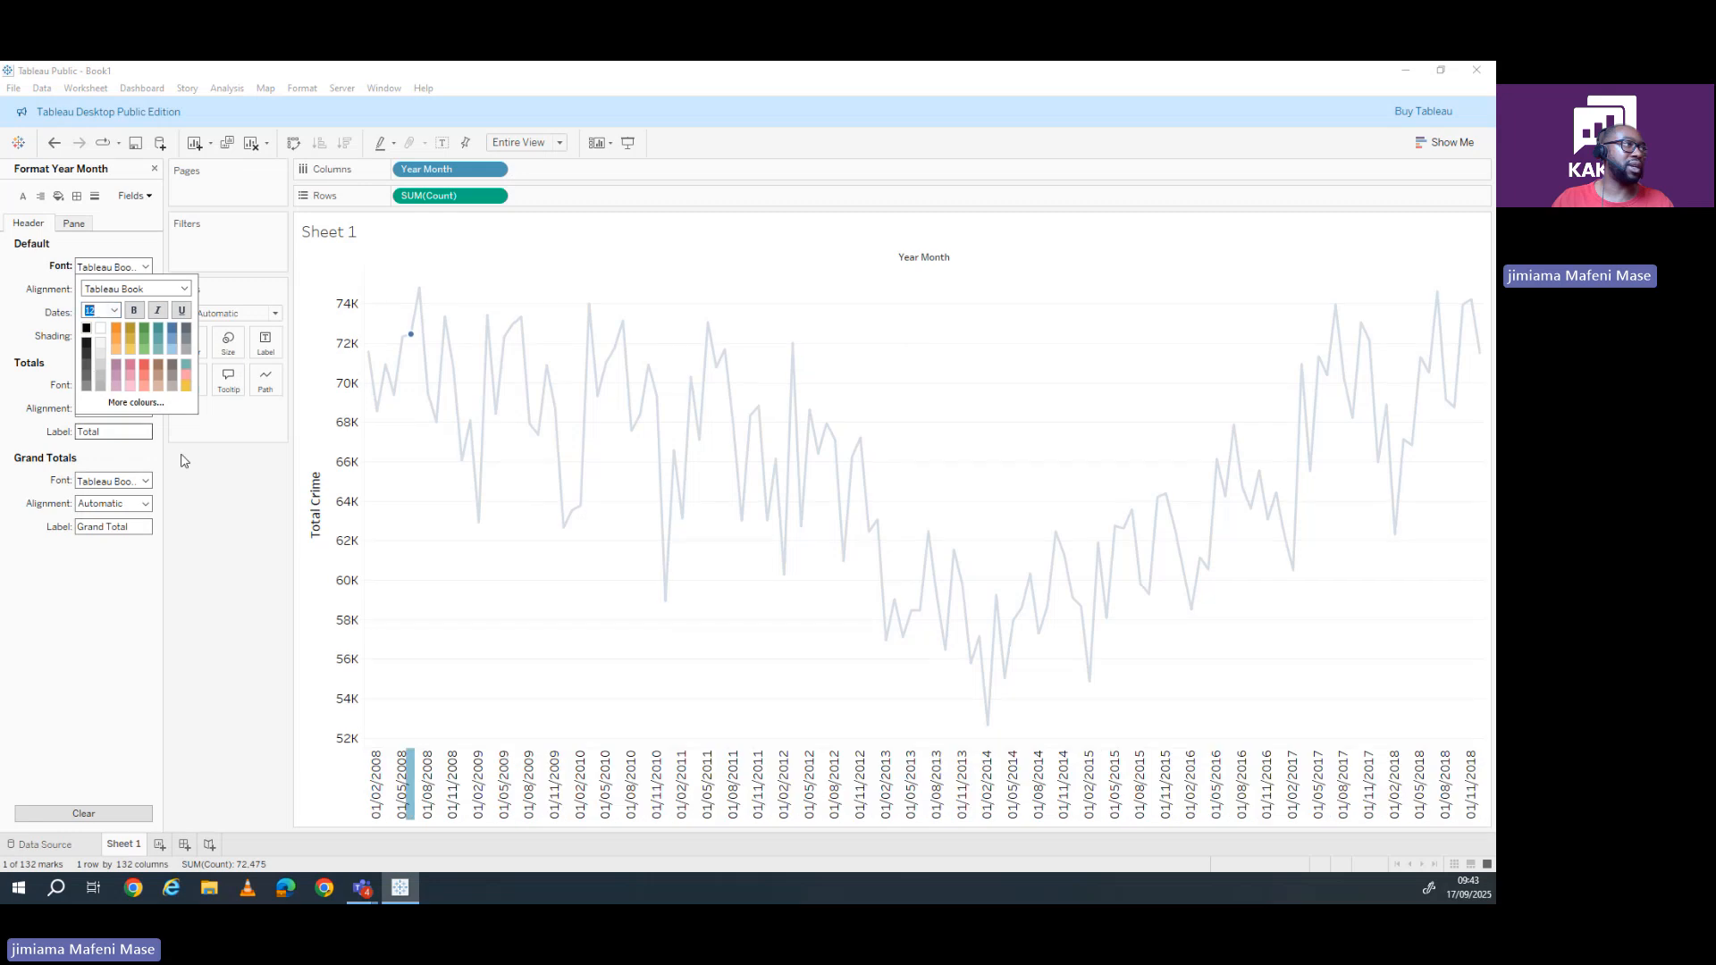
pyautogui.click(359, 777)
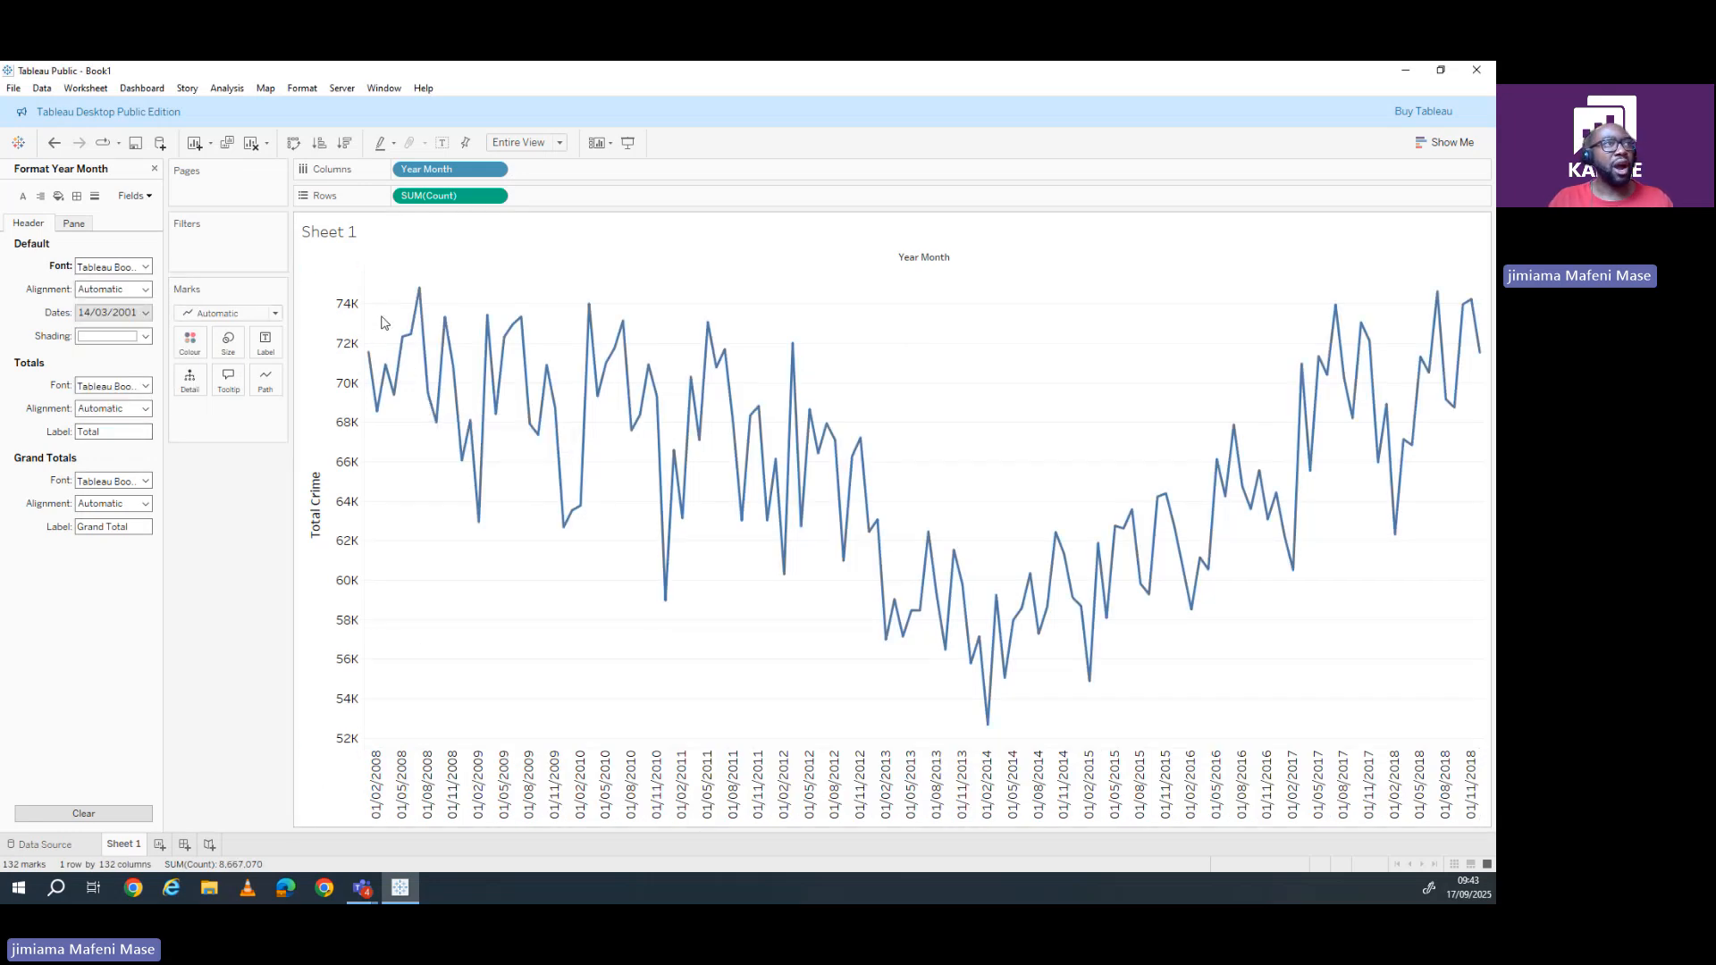
# - Try to show a trend line for the line chart's marks from 2008 to mid-2014
pyautogui.moveTo(994, 713)
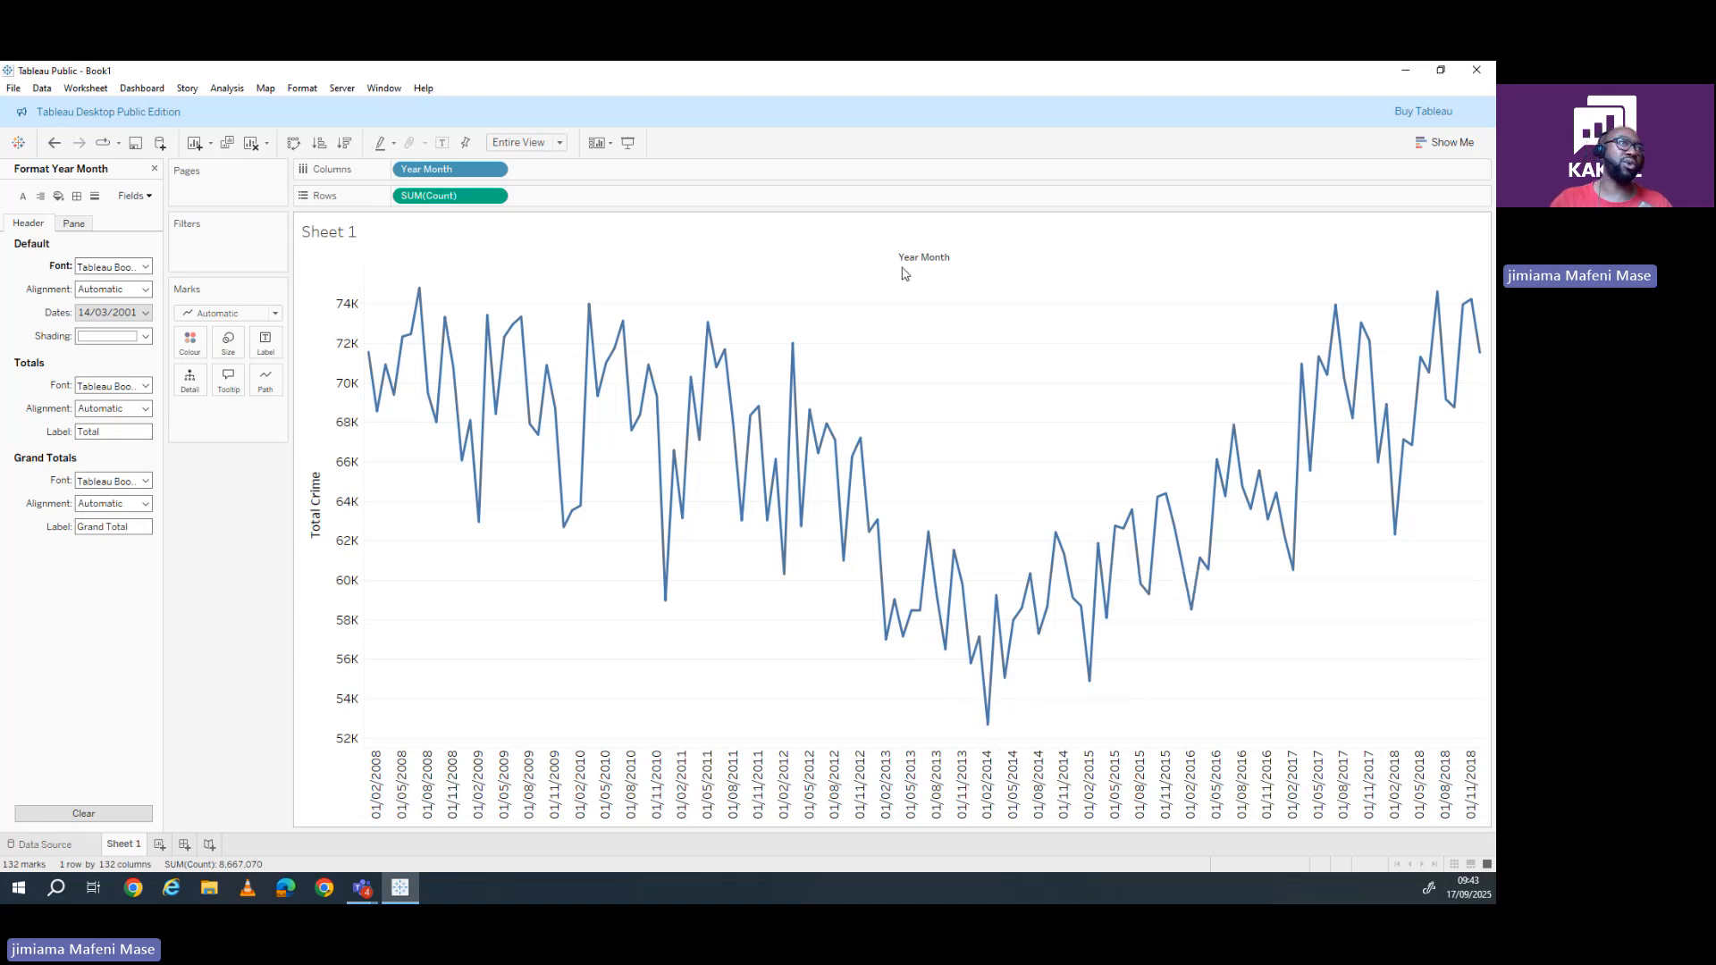
pyautogui.moveTo(732, 507)
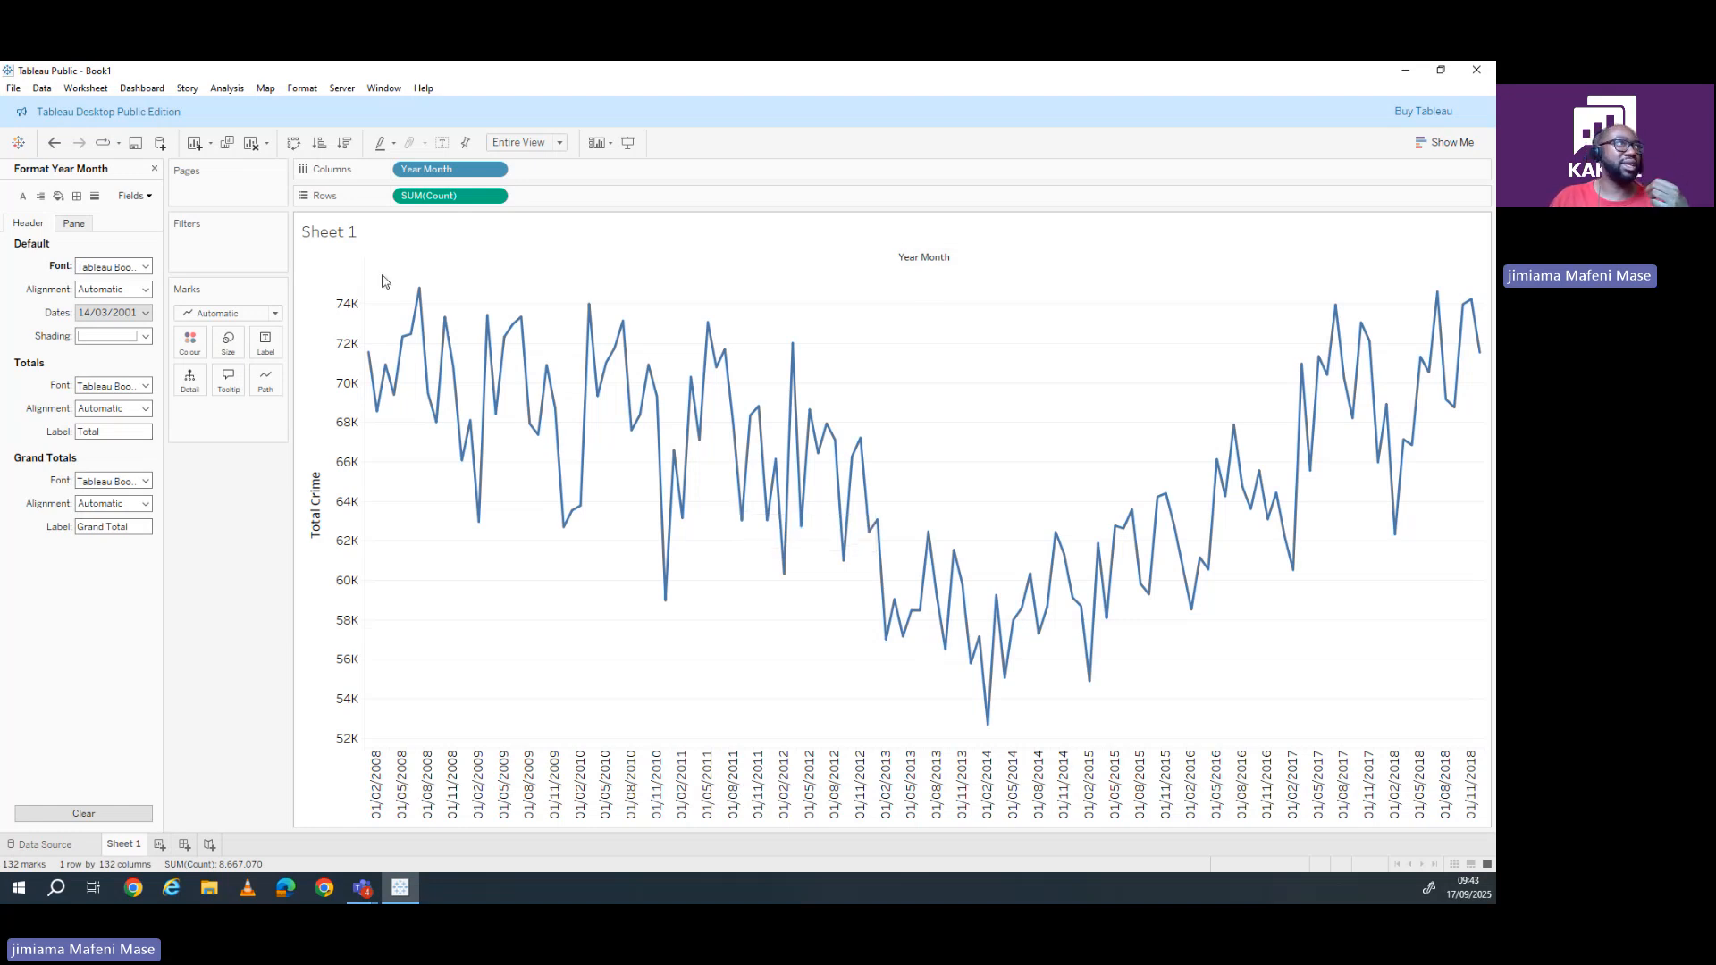
pyautogui.moveTo(368, 280); pyautogui.dragTo(1041, 756)
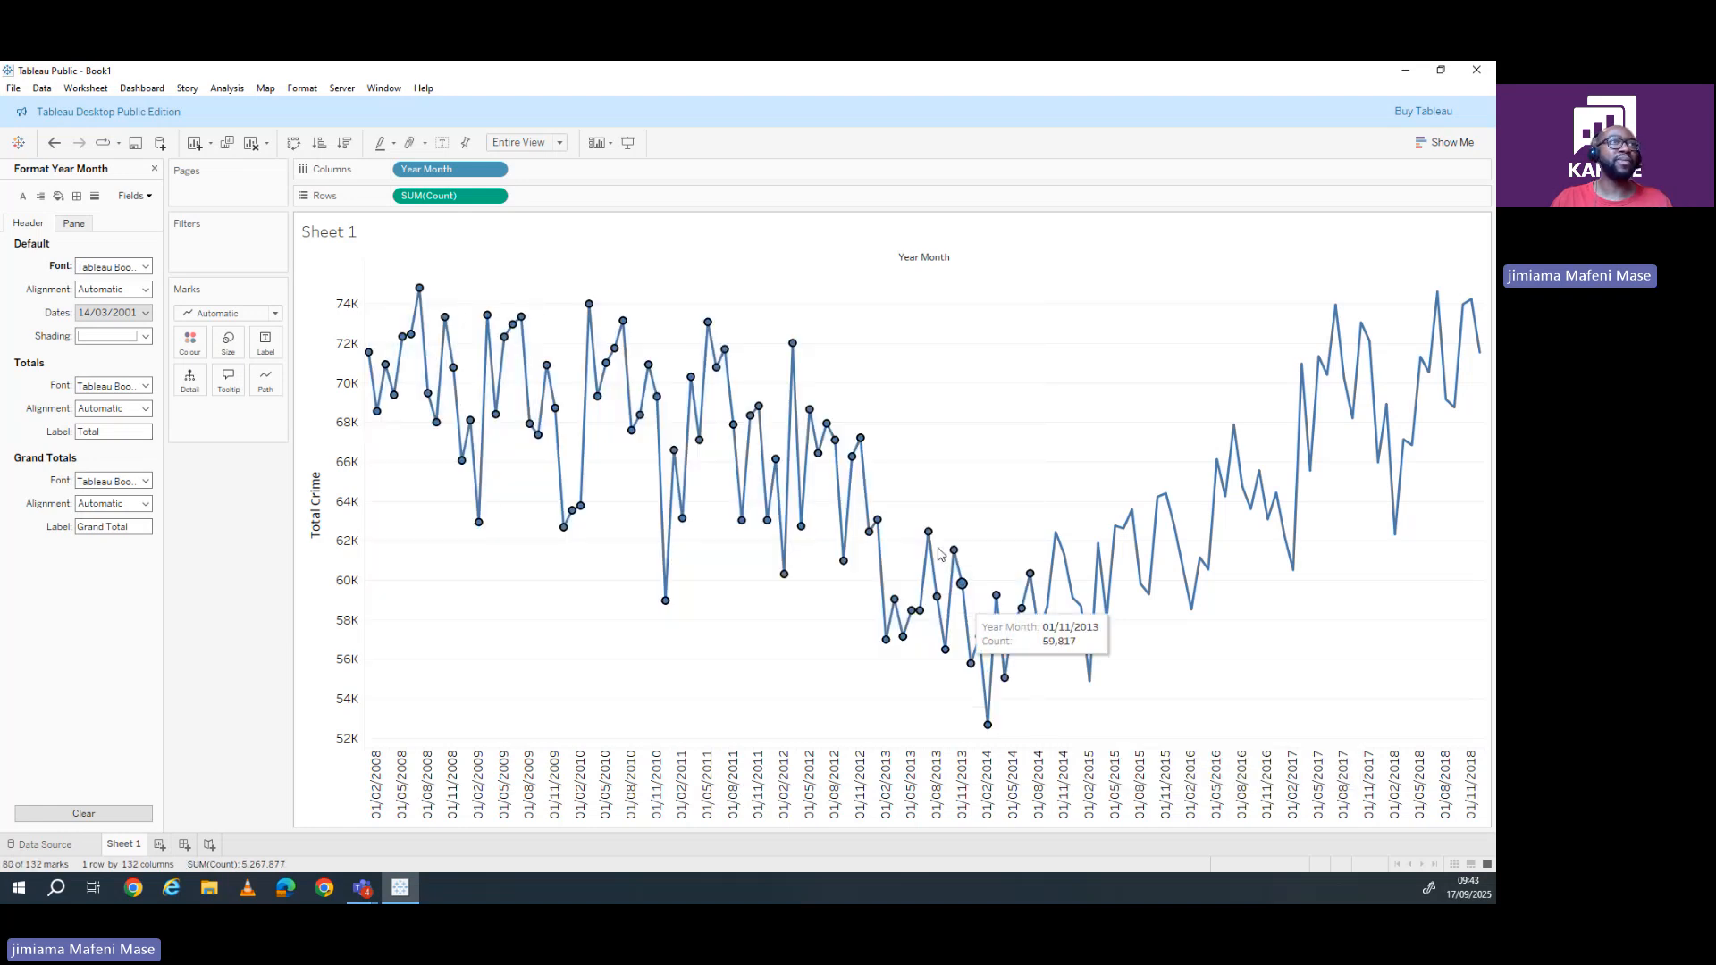
pyautogui.rightClick(915, 474)
pyautogui.moveTo(1024, 562)
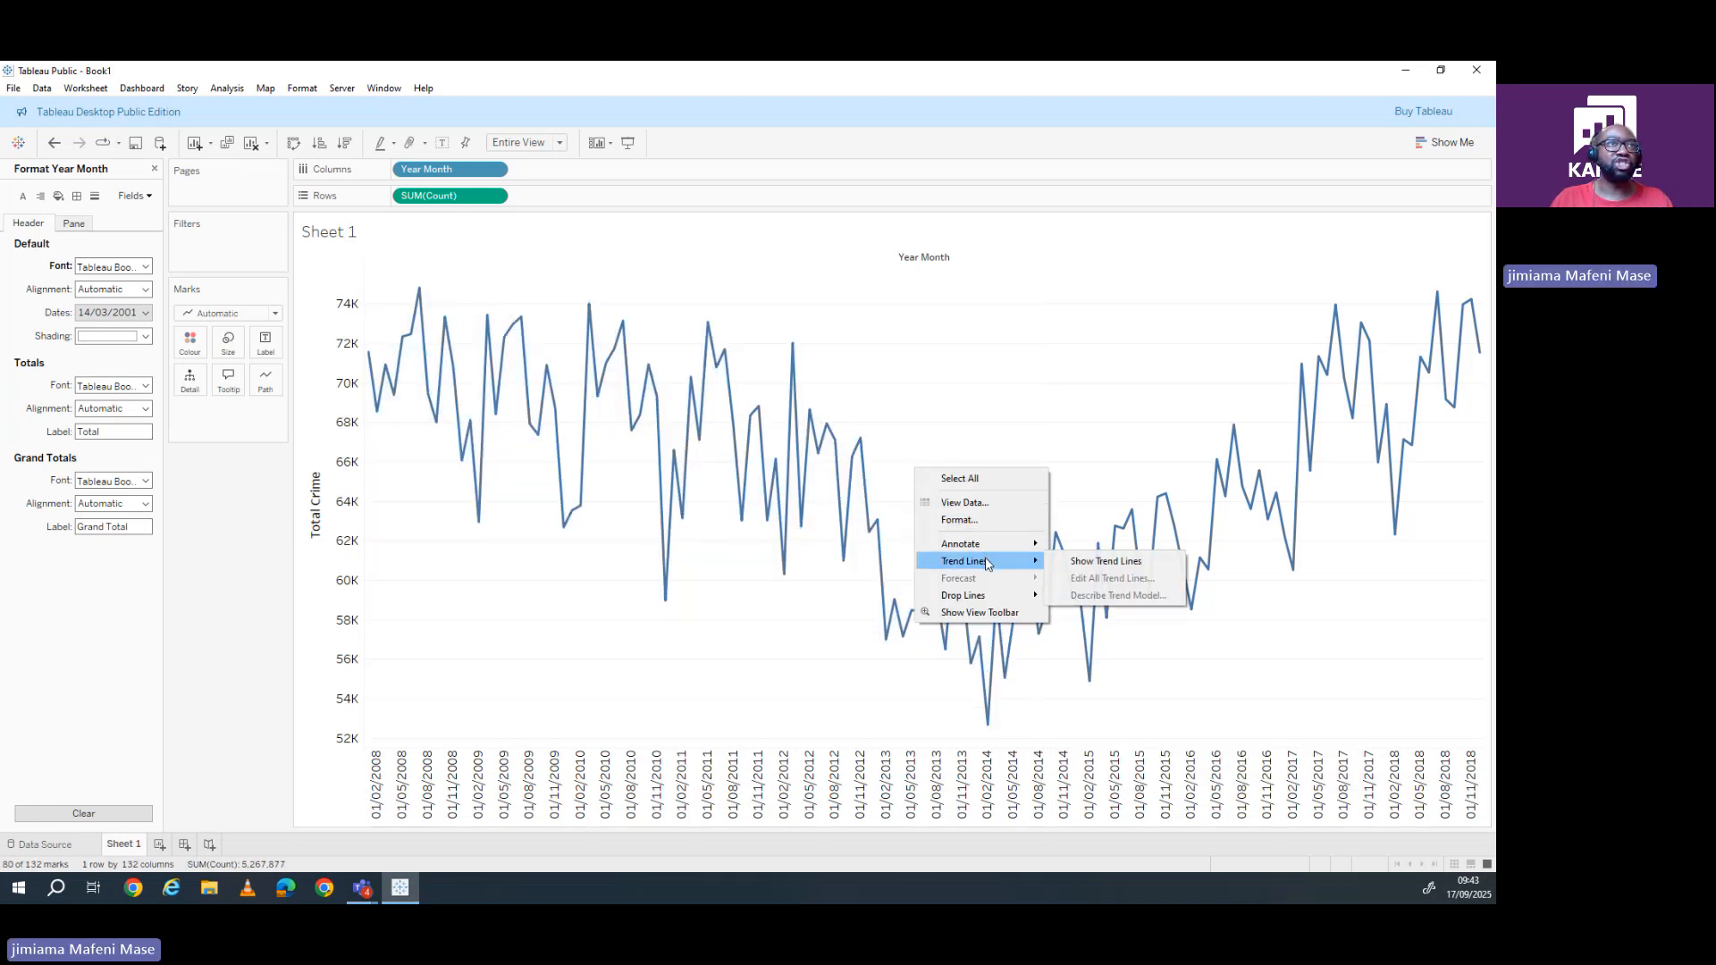
pyautogui.click(1089, 562)
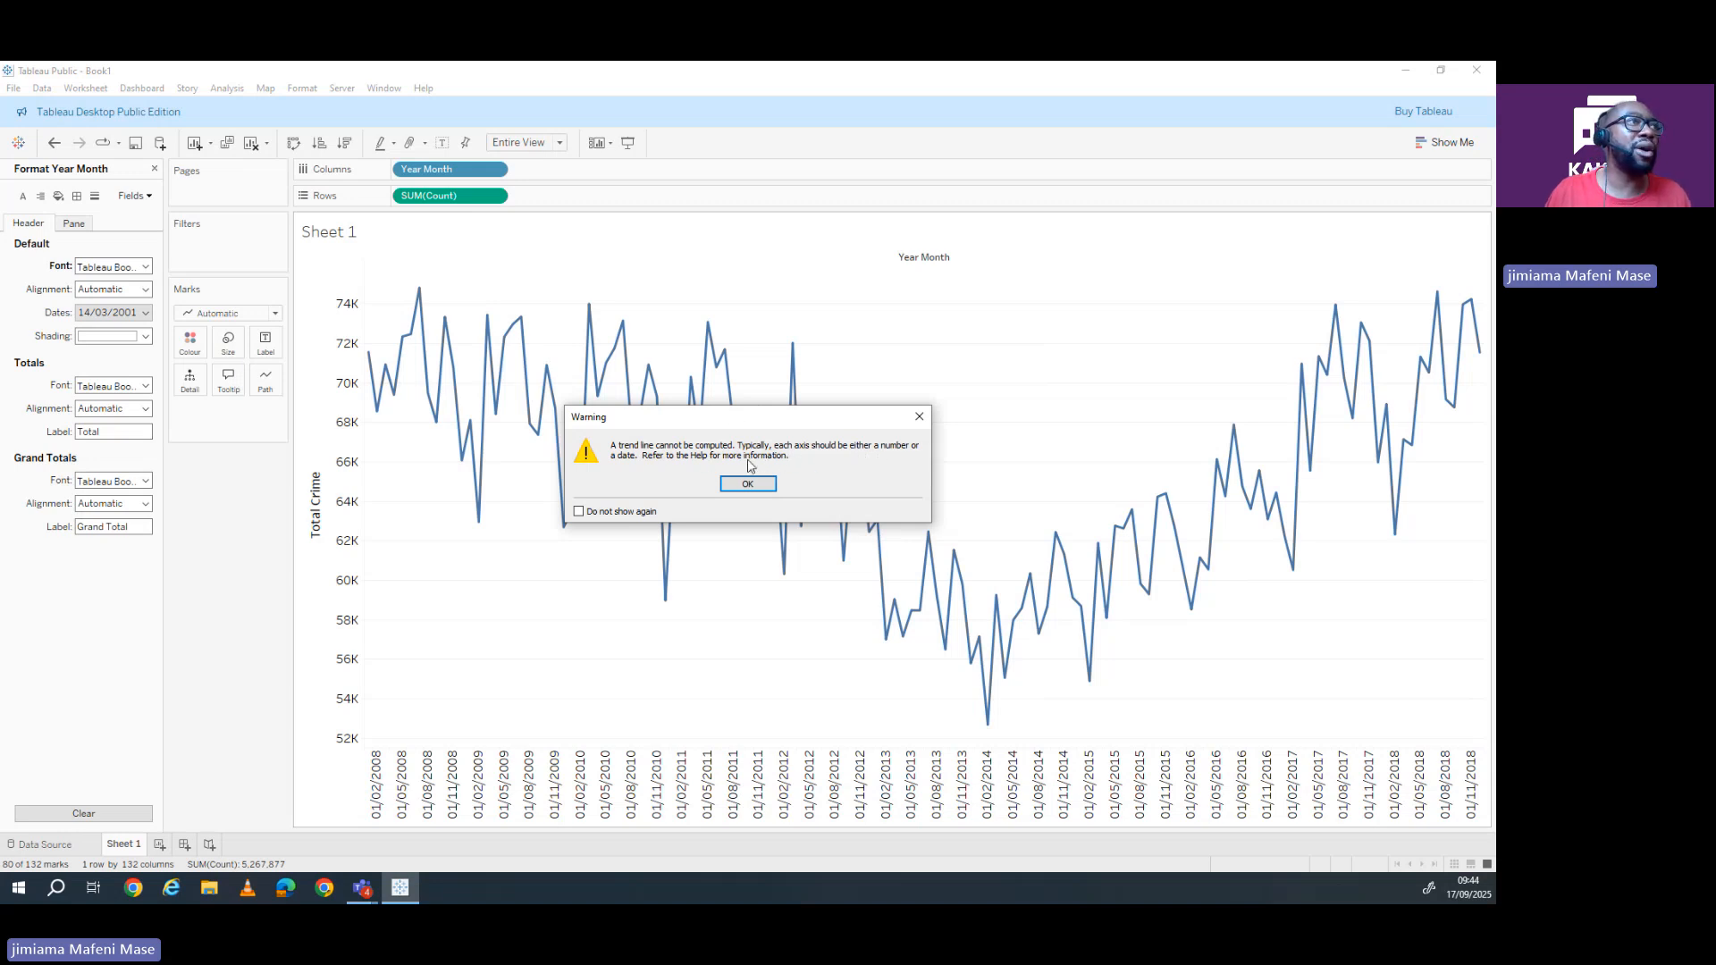
pyautogui.click(748, 484)
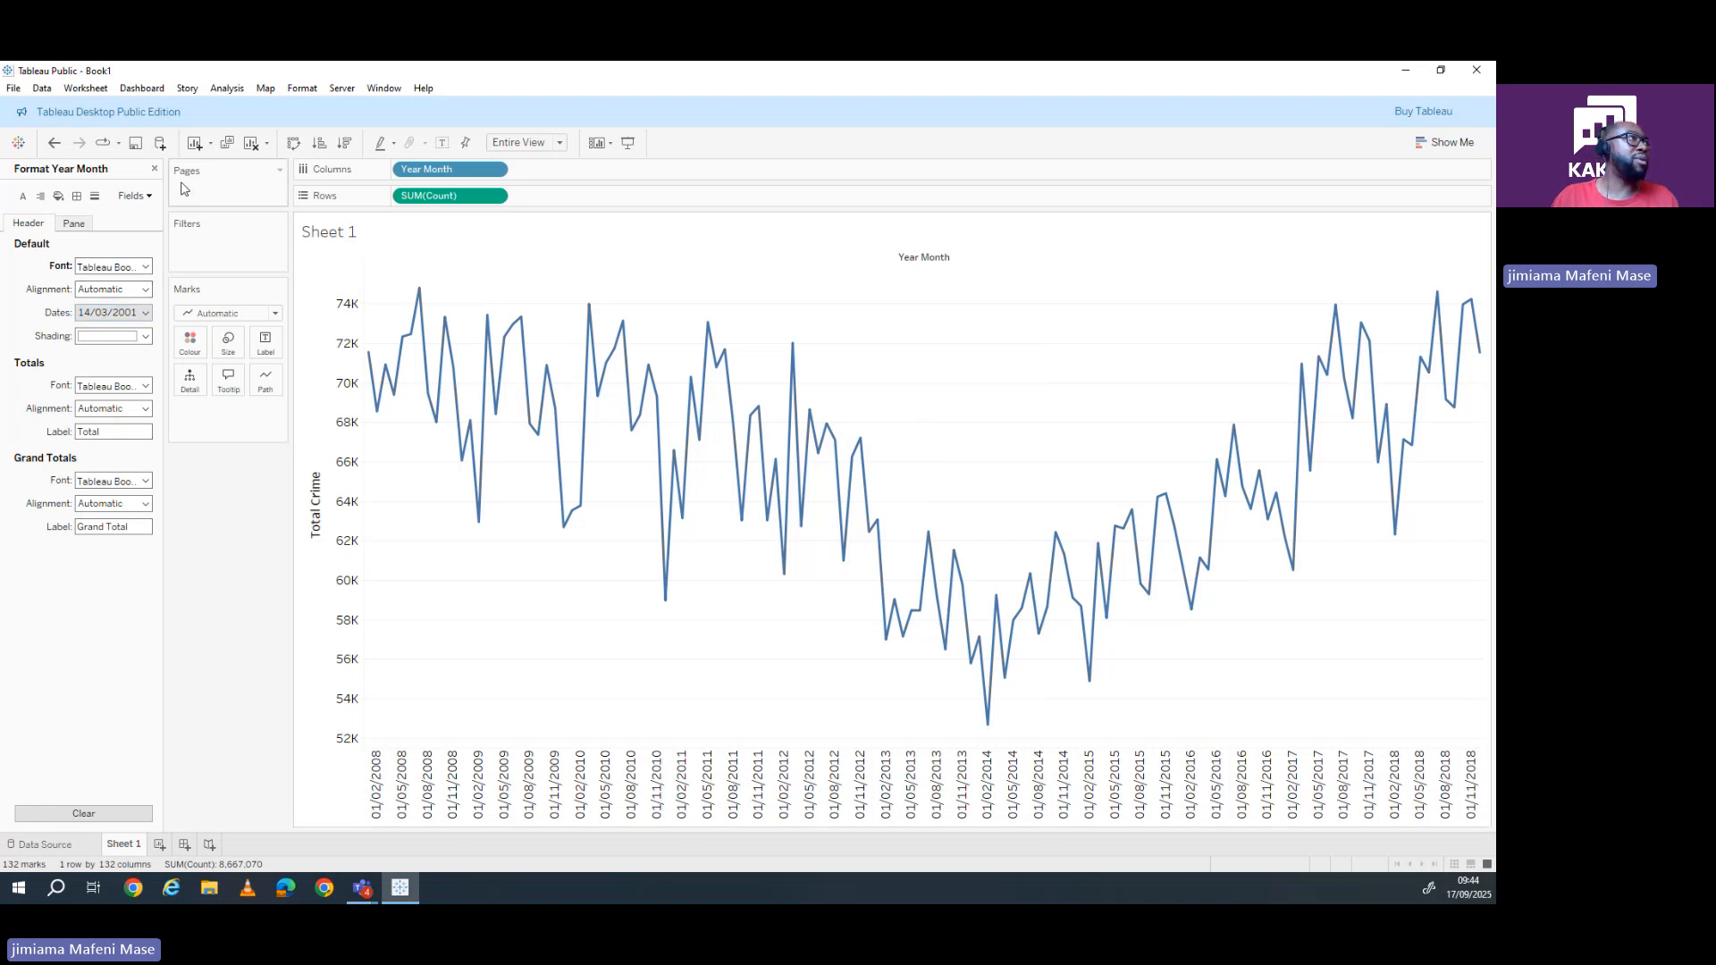
pyautogui.click(154, 168)
pyautogui.click(89, 295)
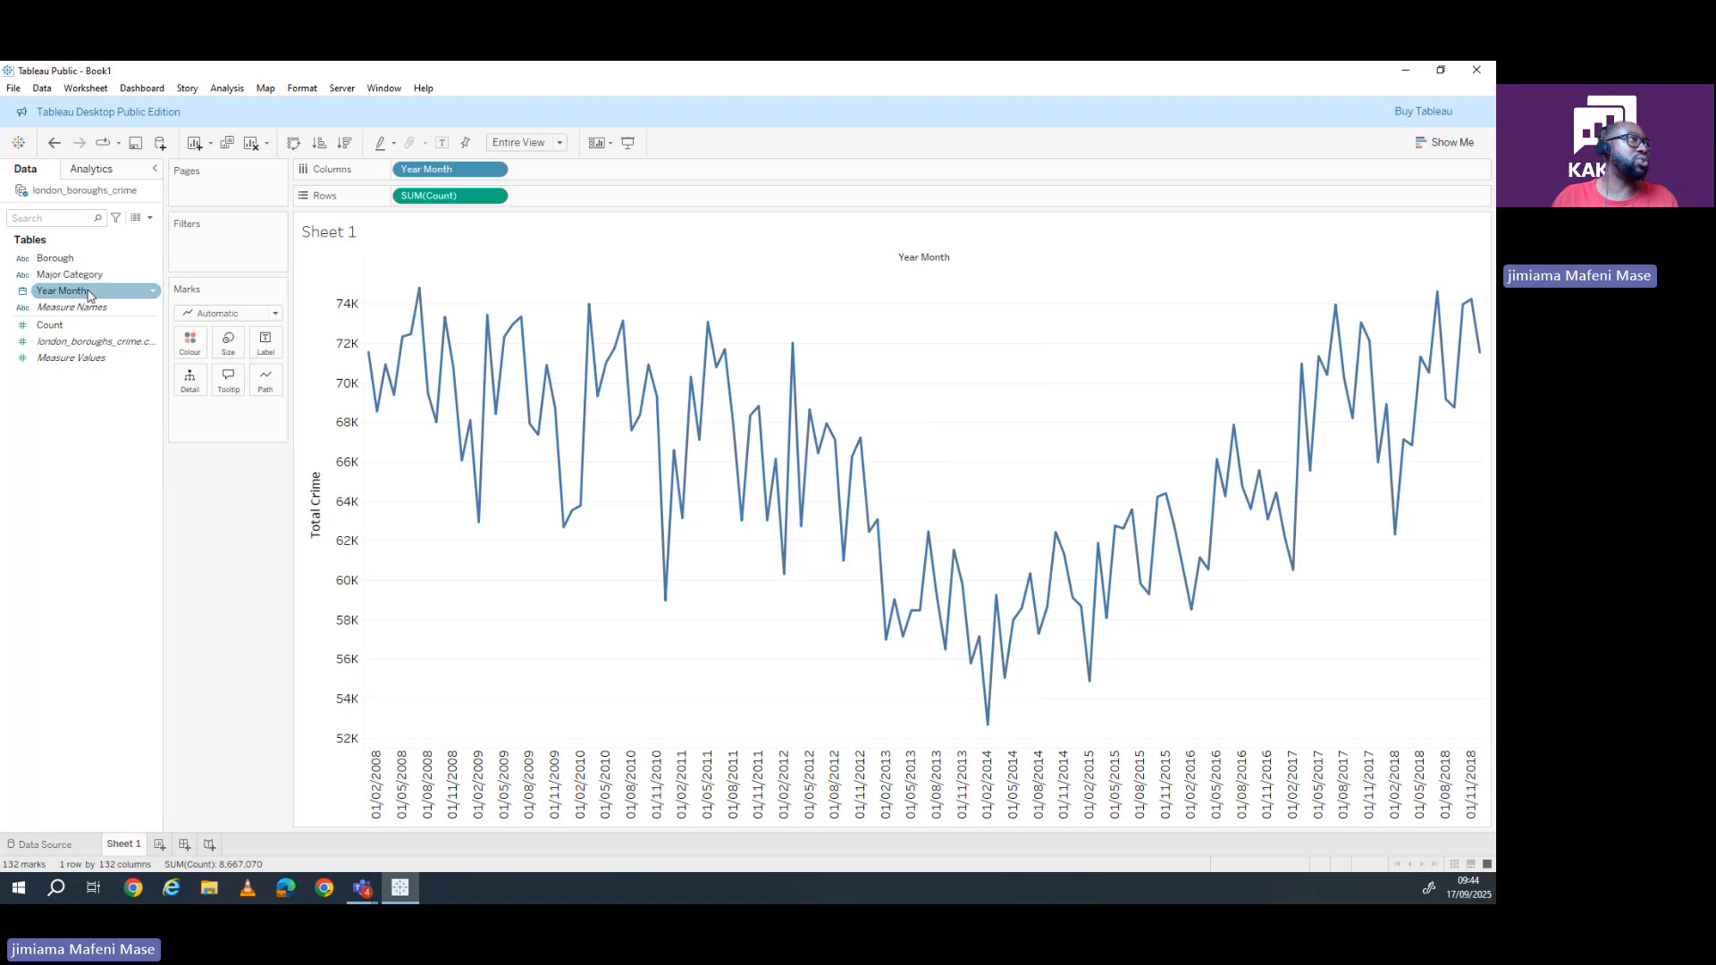
pyautogui.click(155, 293)
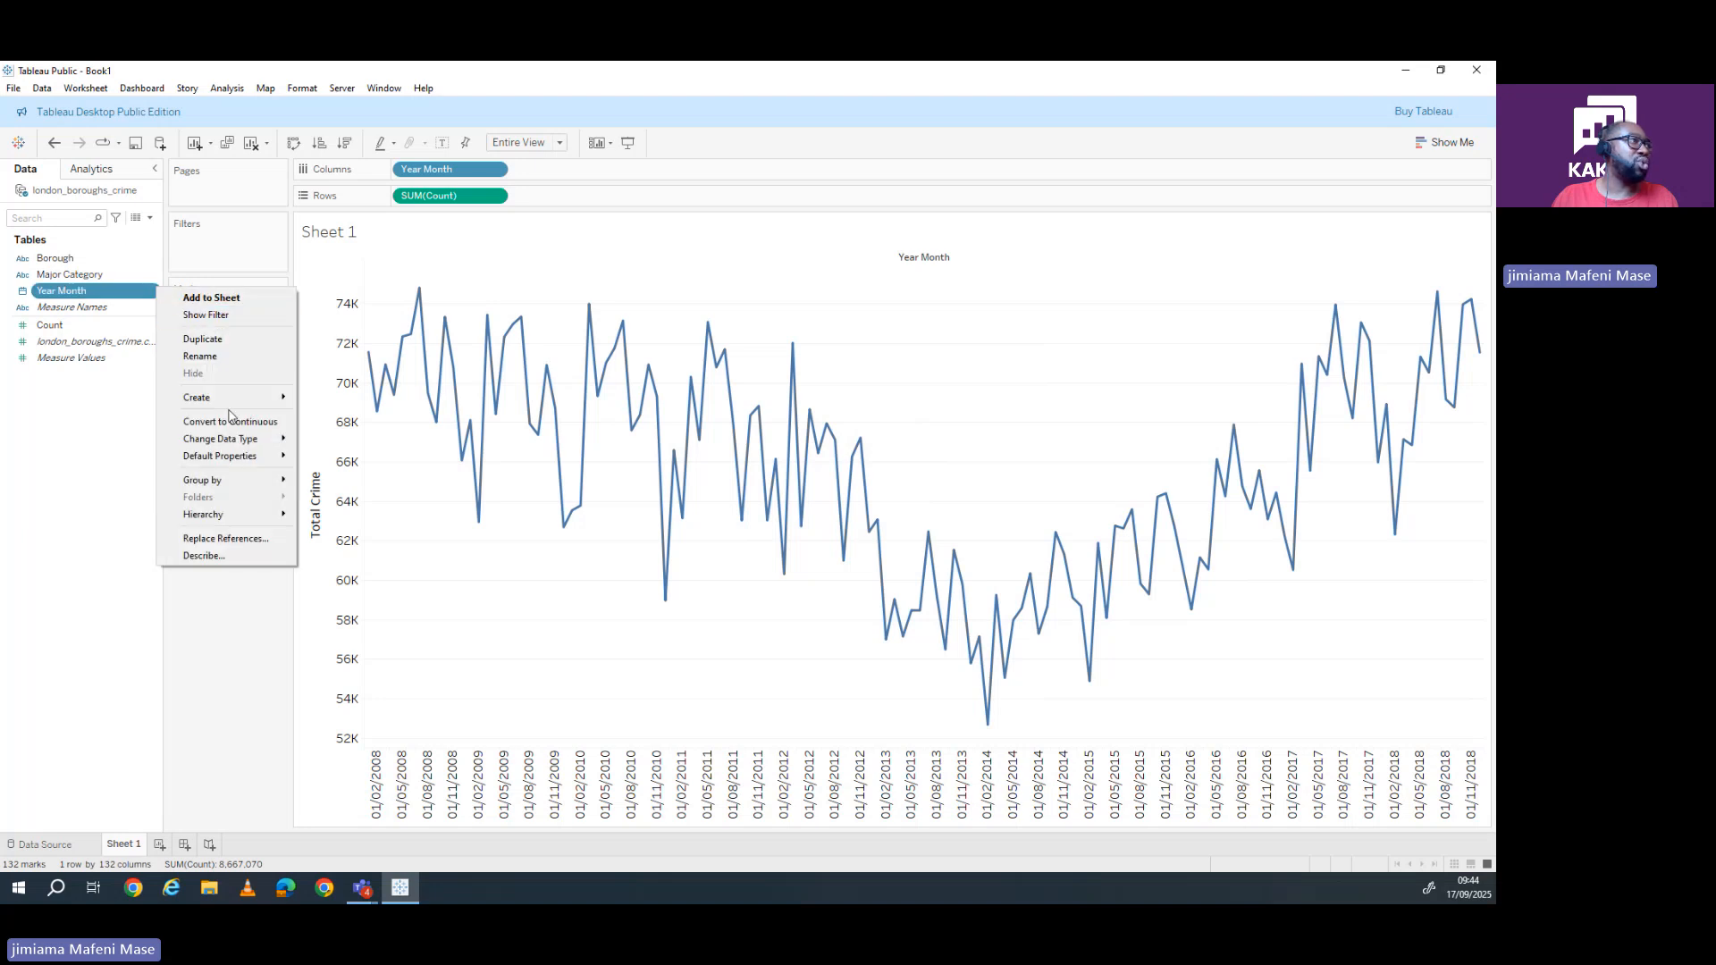
pyautogui.moveTo(237, 439)
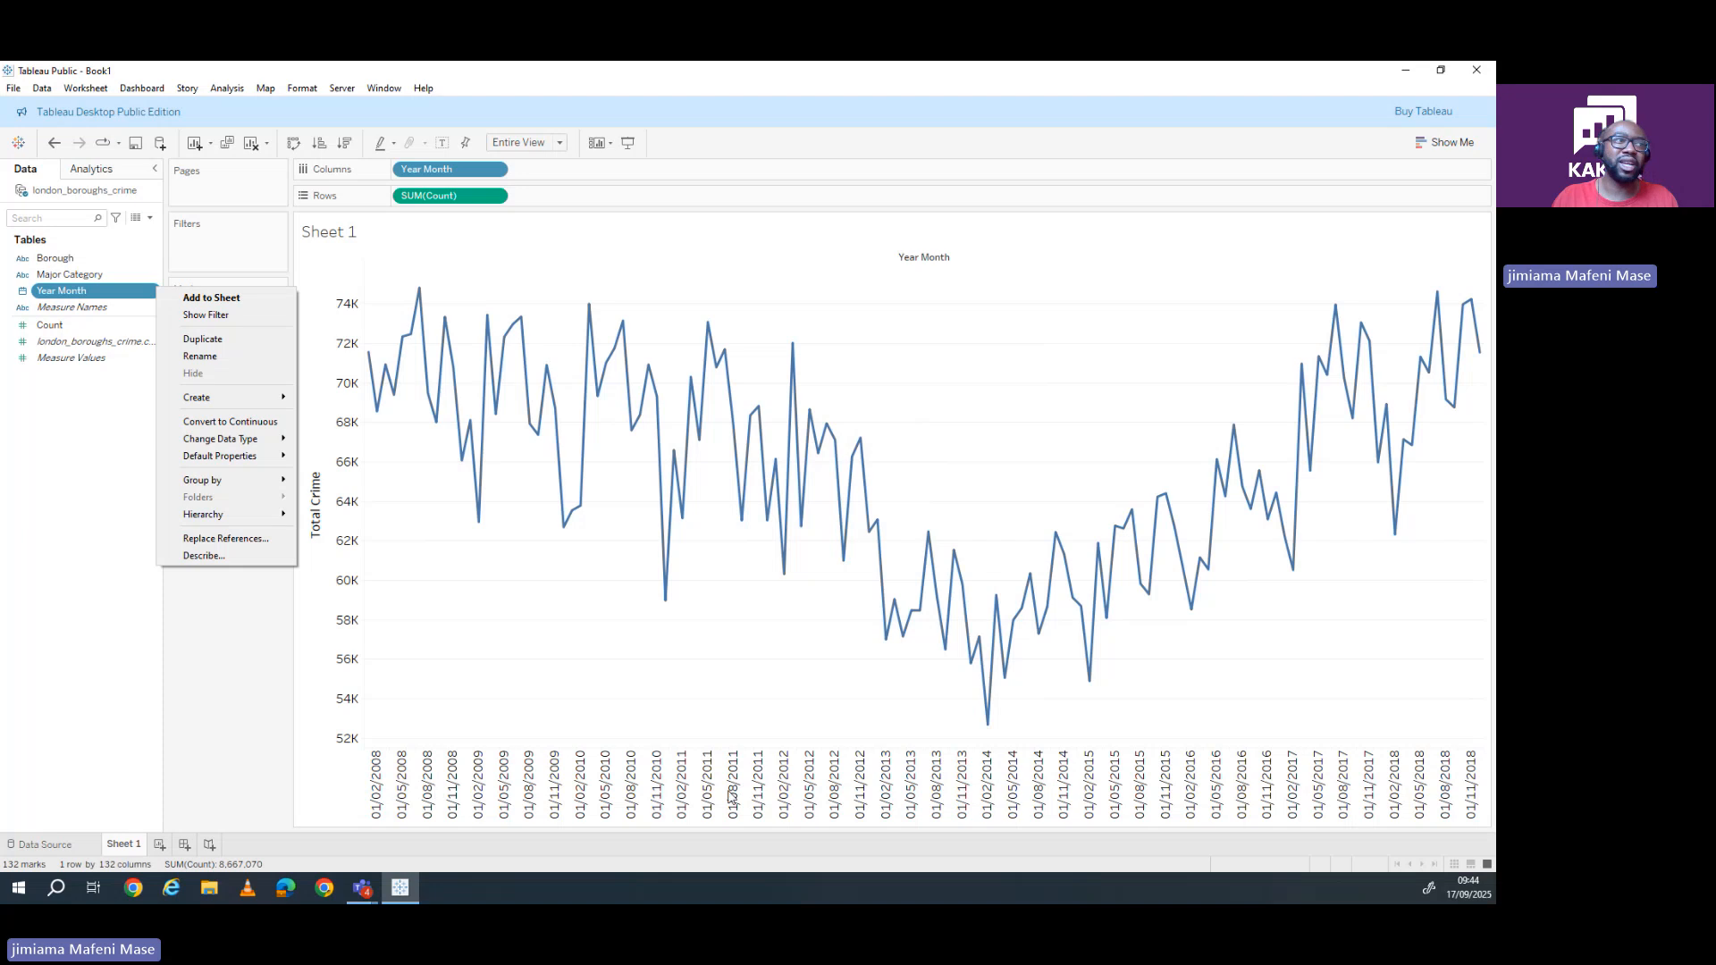
pyautogui.click(323, 791)
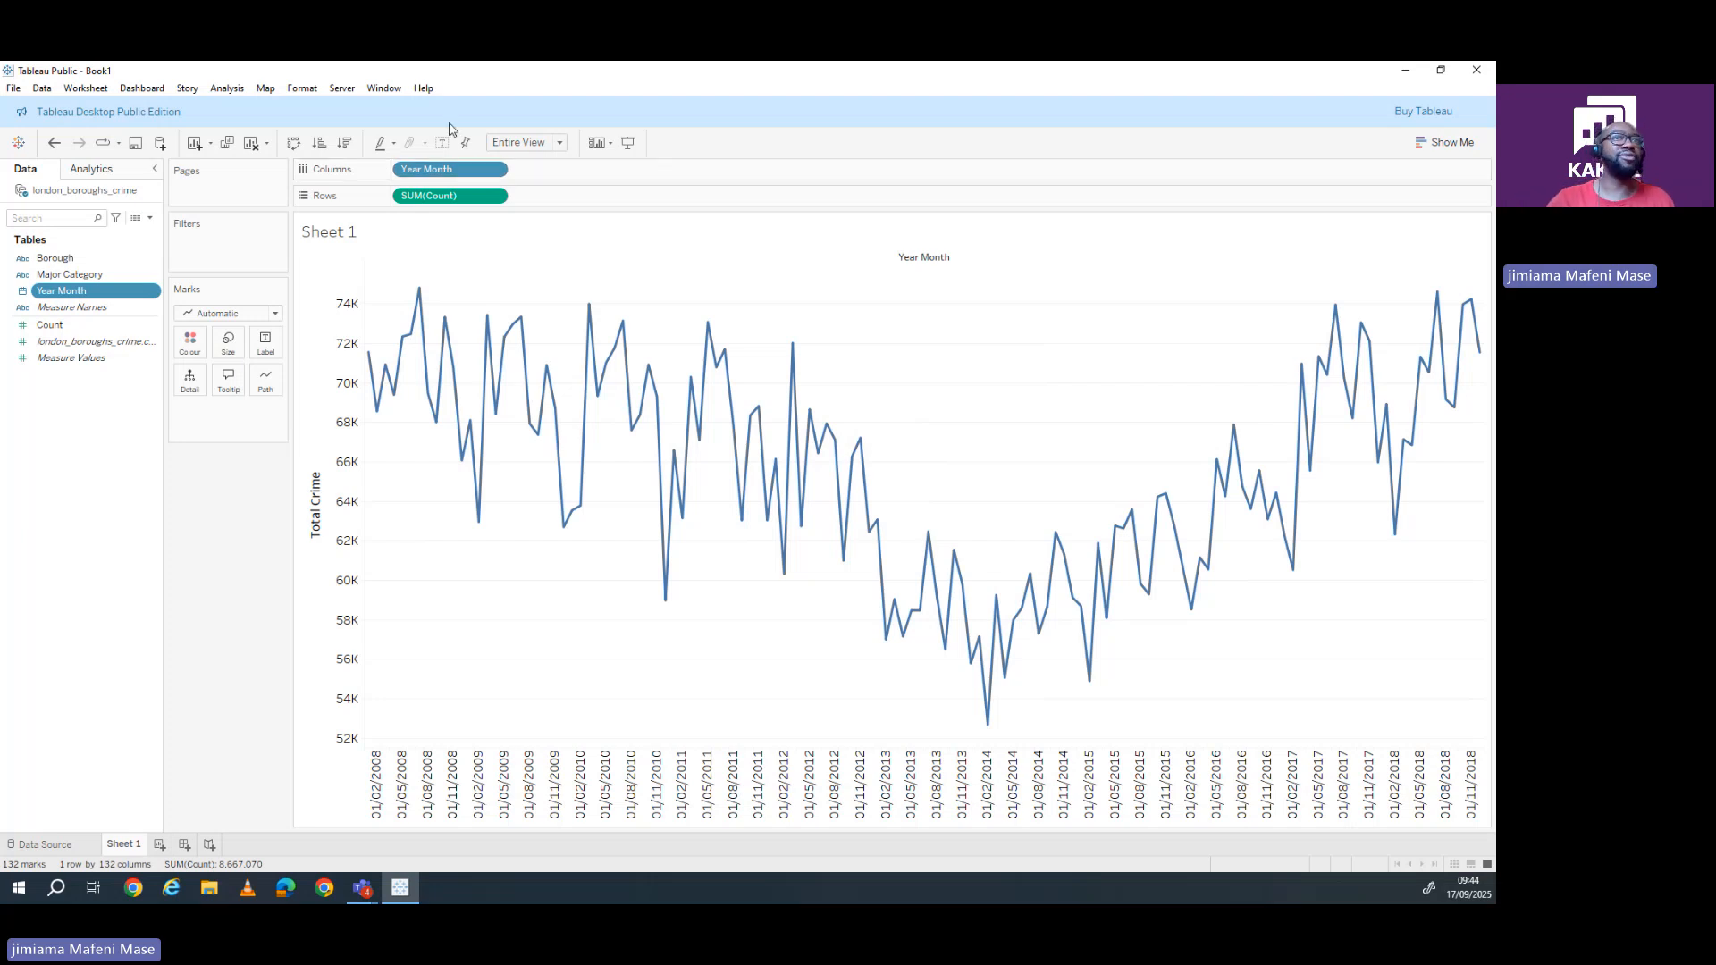
# - Change Year Month on Columns from exact date to the month-and-year level (May 2015 format)
pyautogui.click(495, 171)
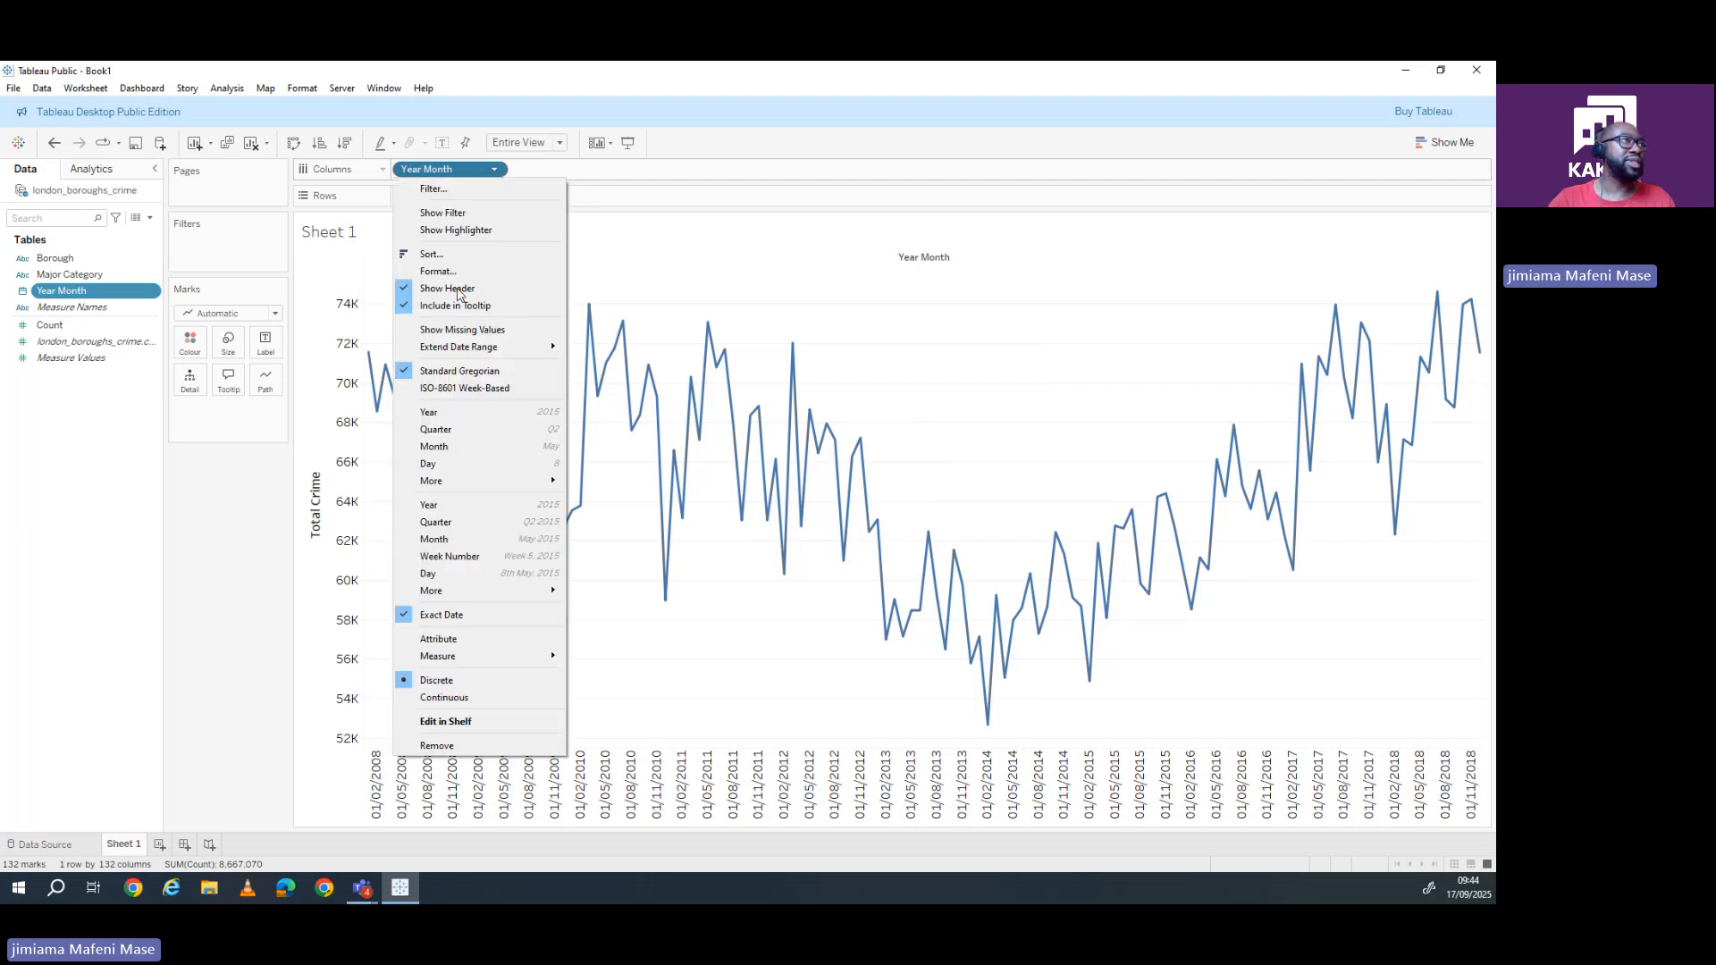
pyautogui.click(496, 172)
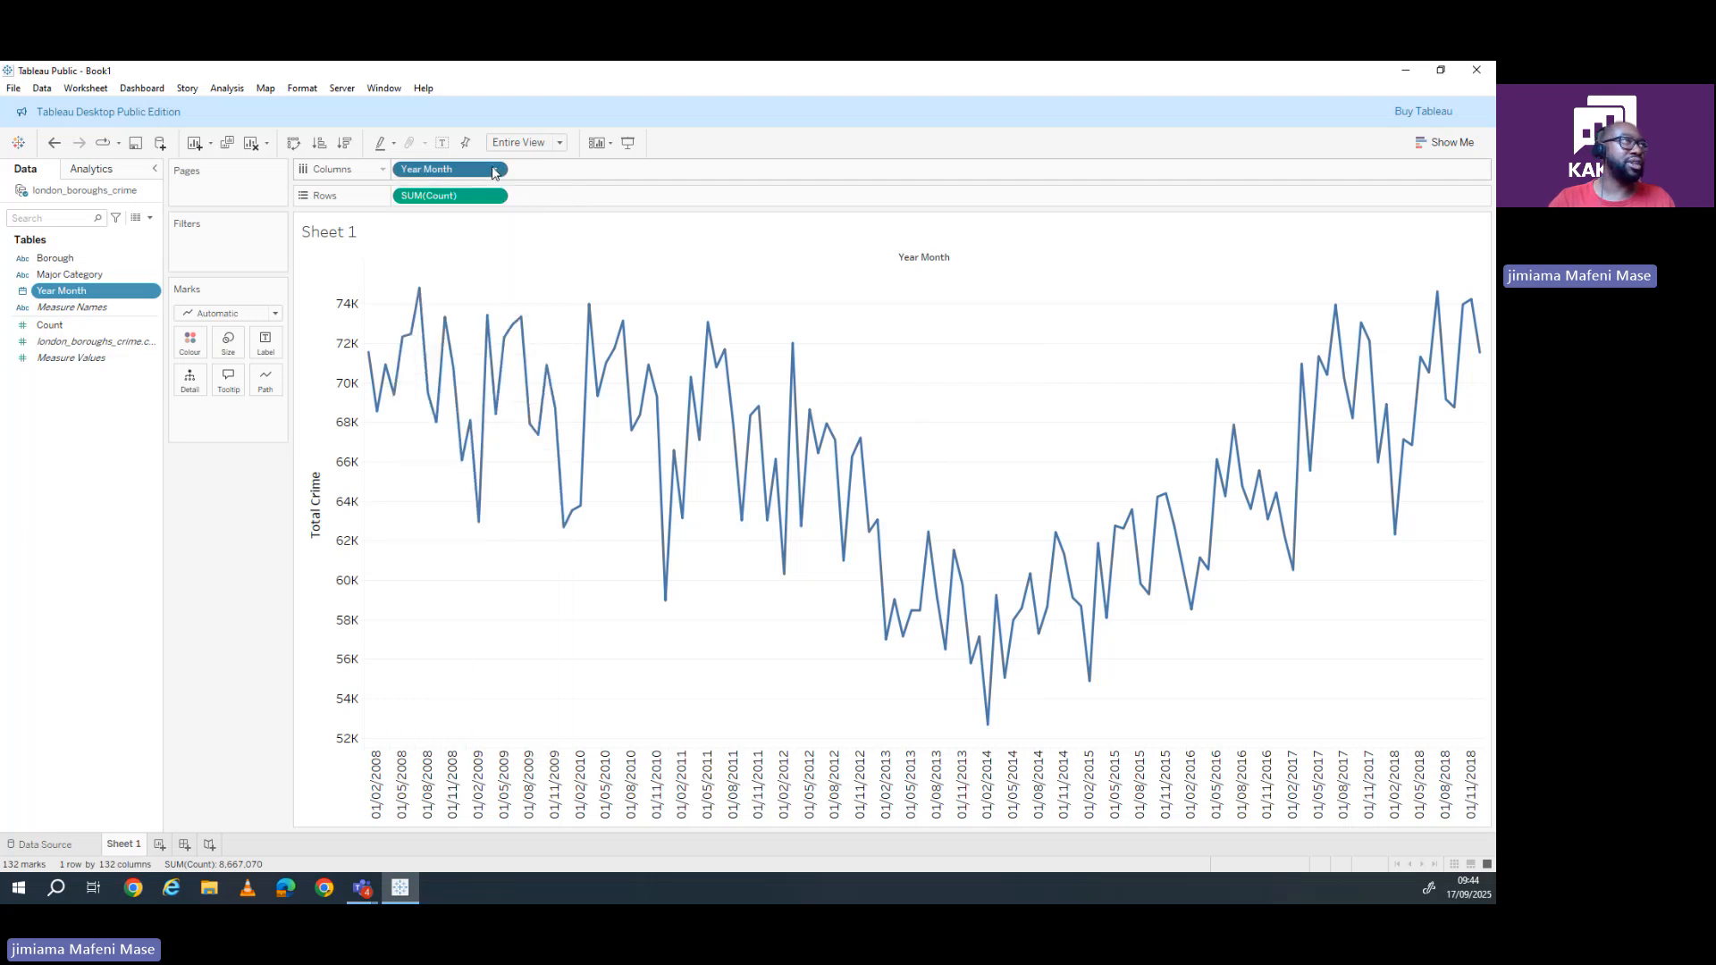
pyautogui.click(494, 171)
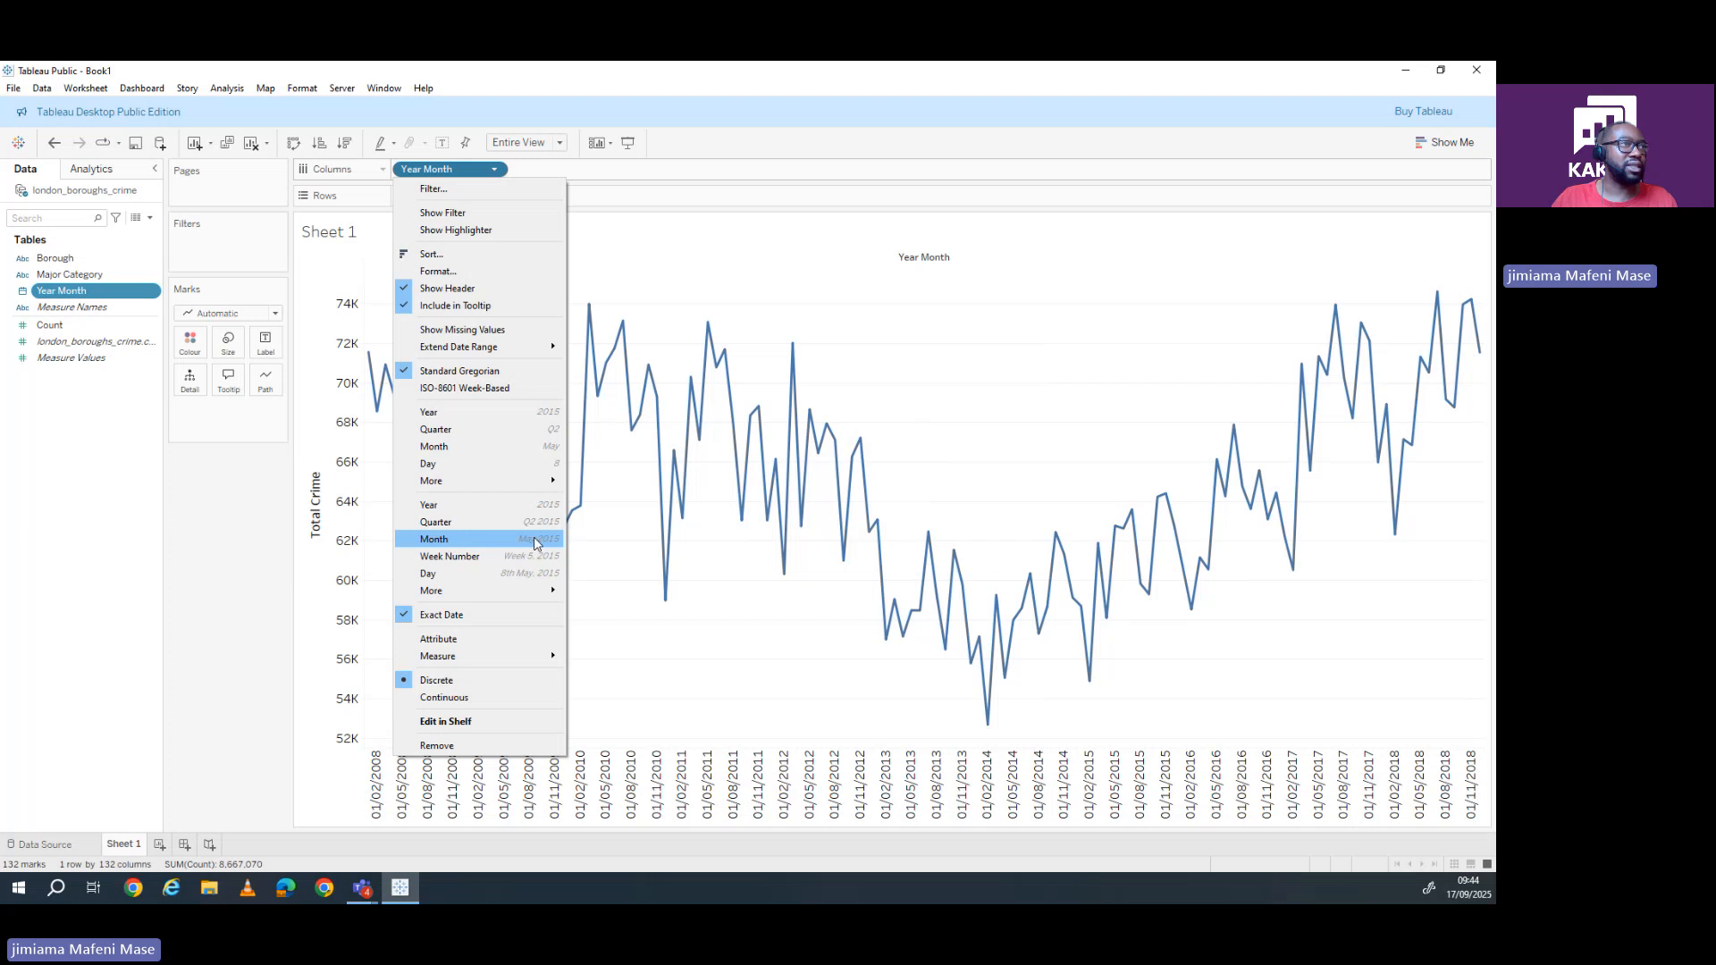
pyautogui.click(434, 540)
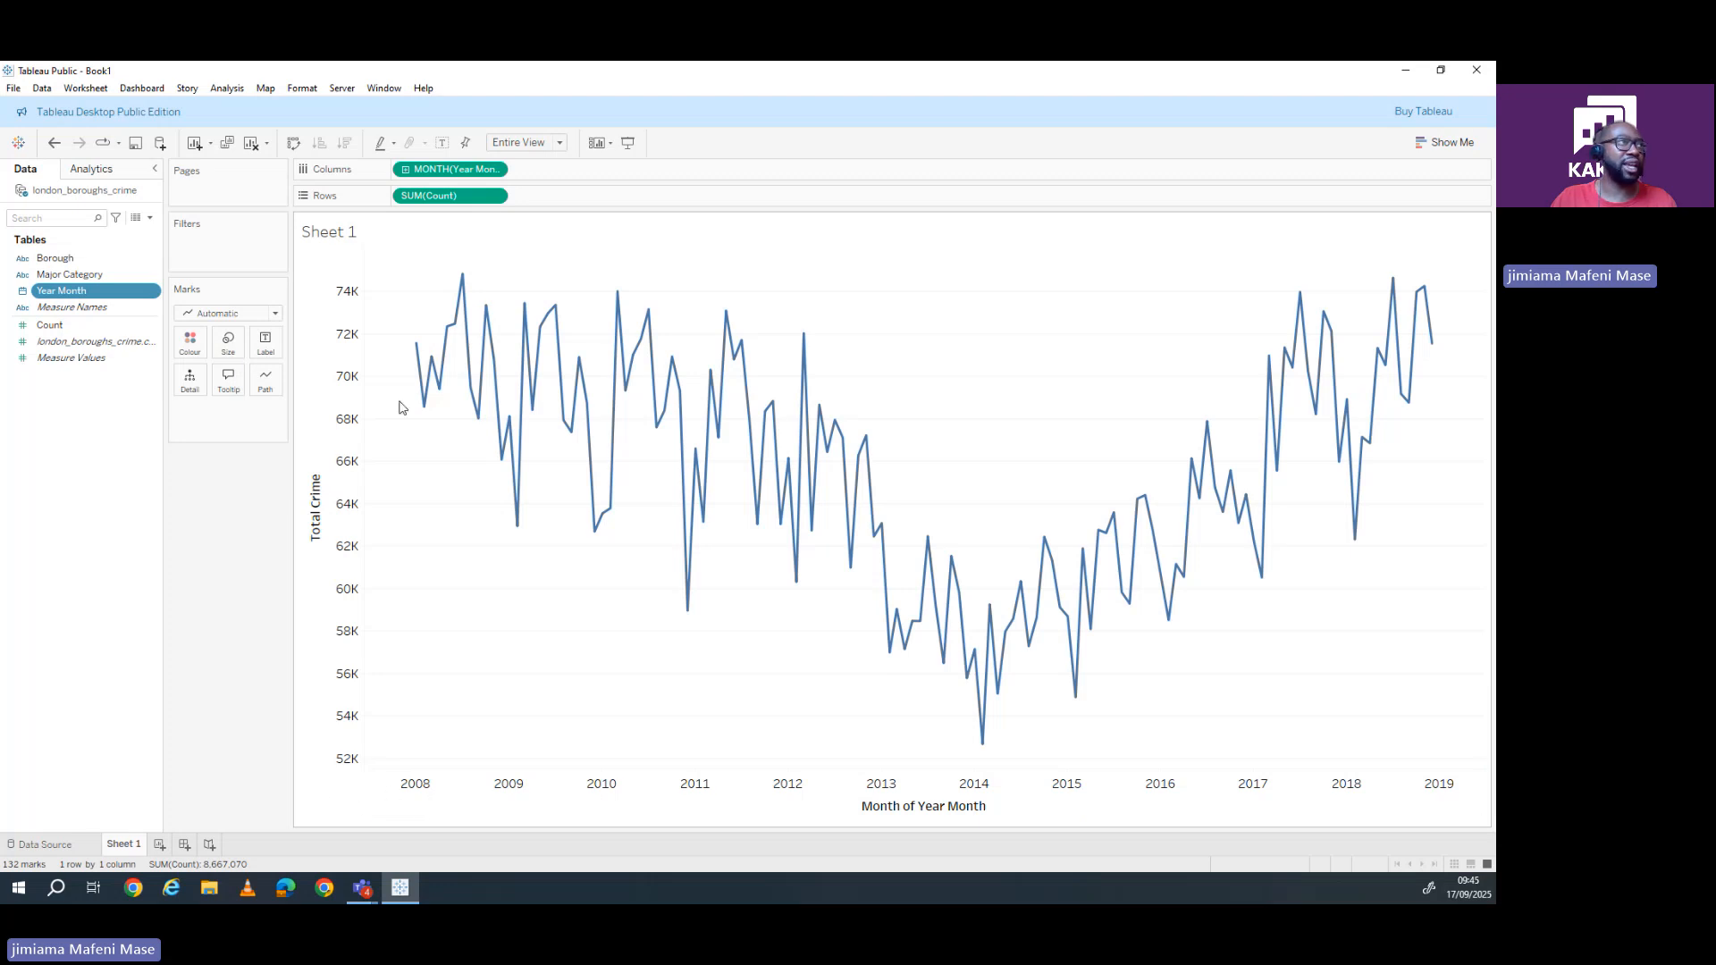
# - Select the chart's marks from 2008 to mid-2014 and show trend lines
pyautogui.moveTo(416, 365)
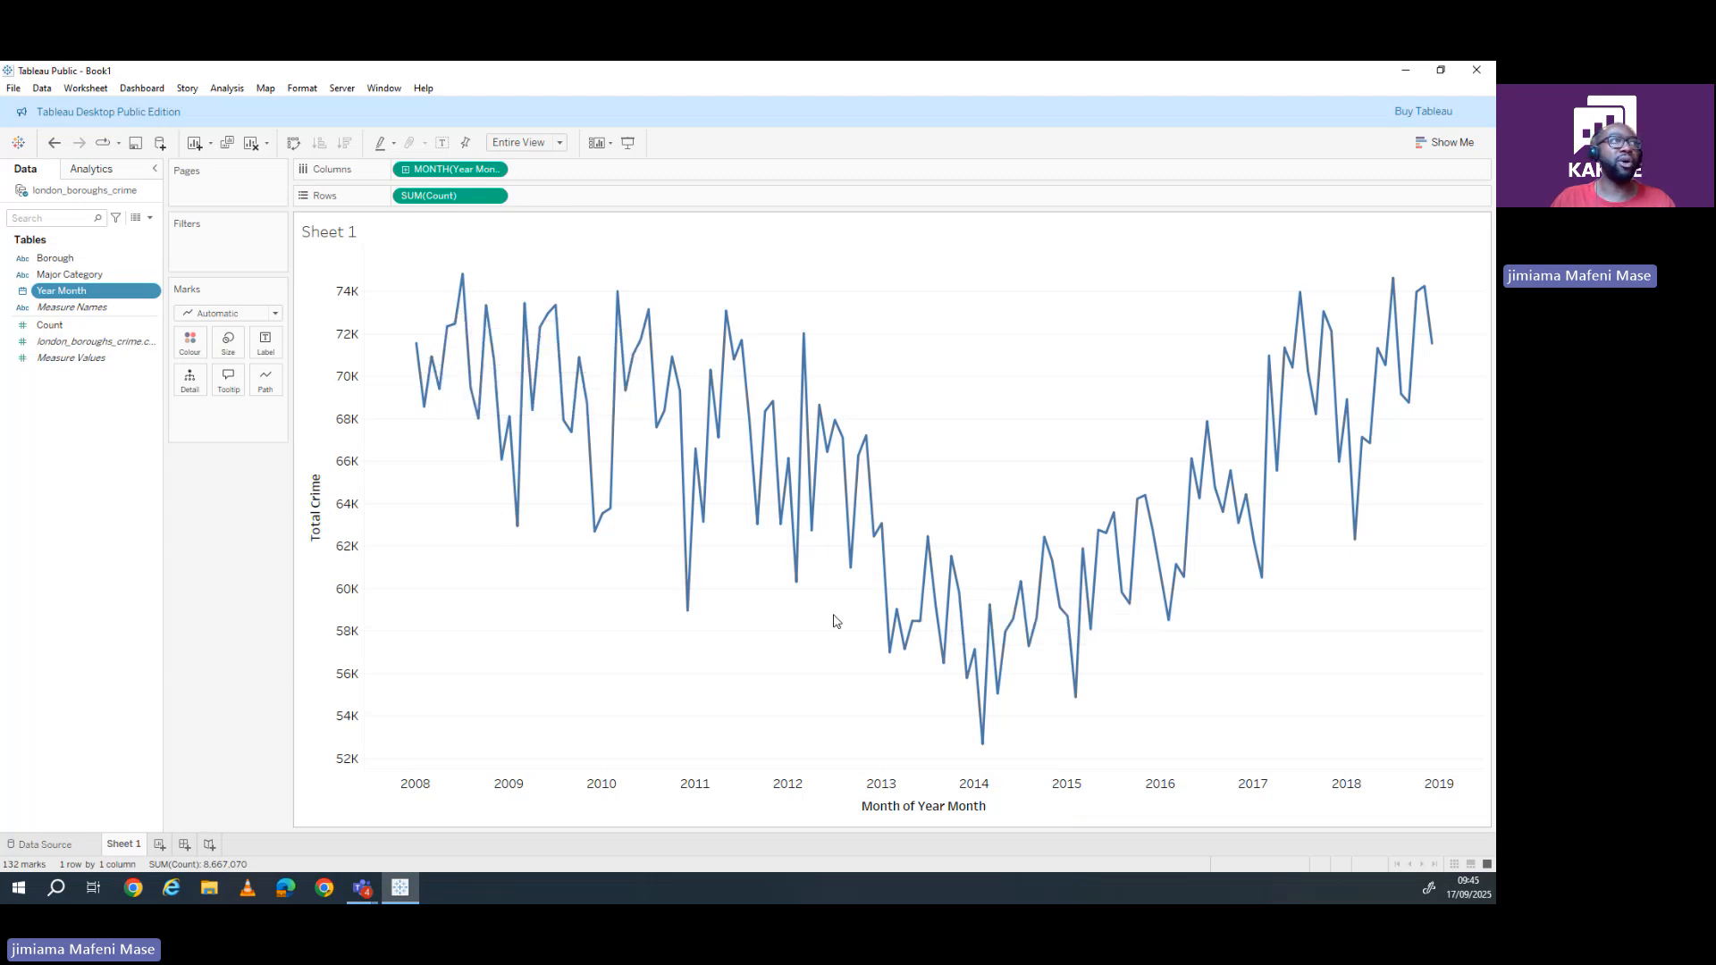
pyautogui.moveTo(381, 264); pyautogui.dragTo(1019, 758)
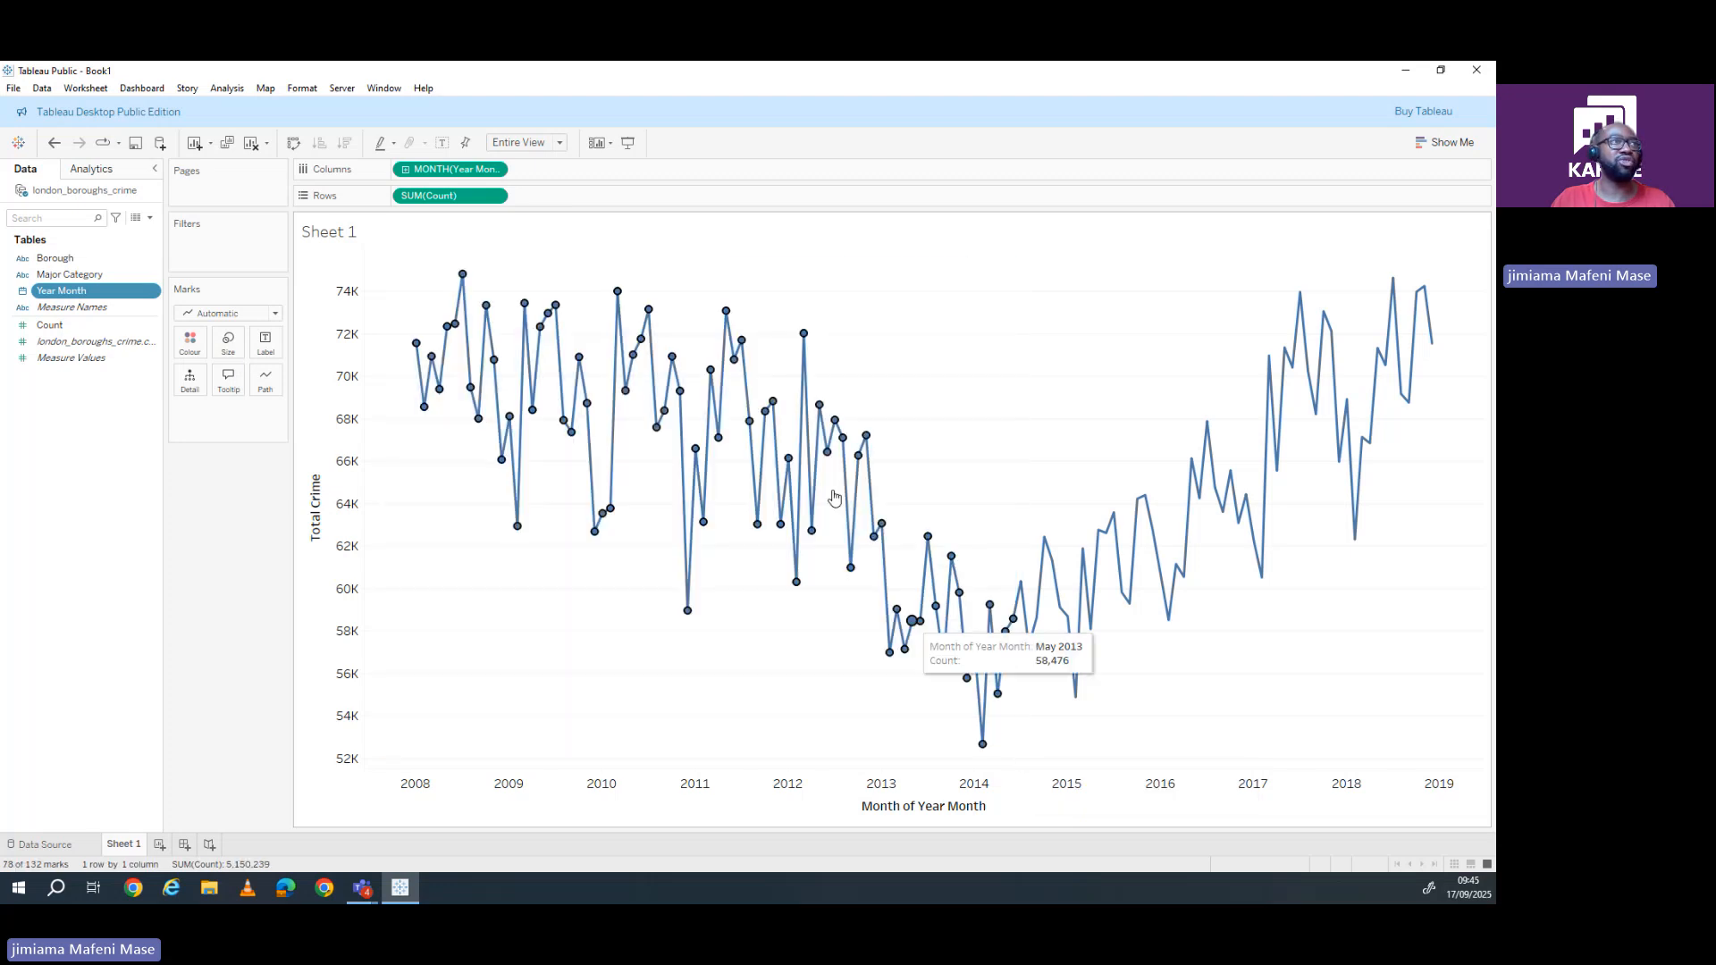
pyautogui.rightClick(763, 384)
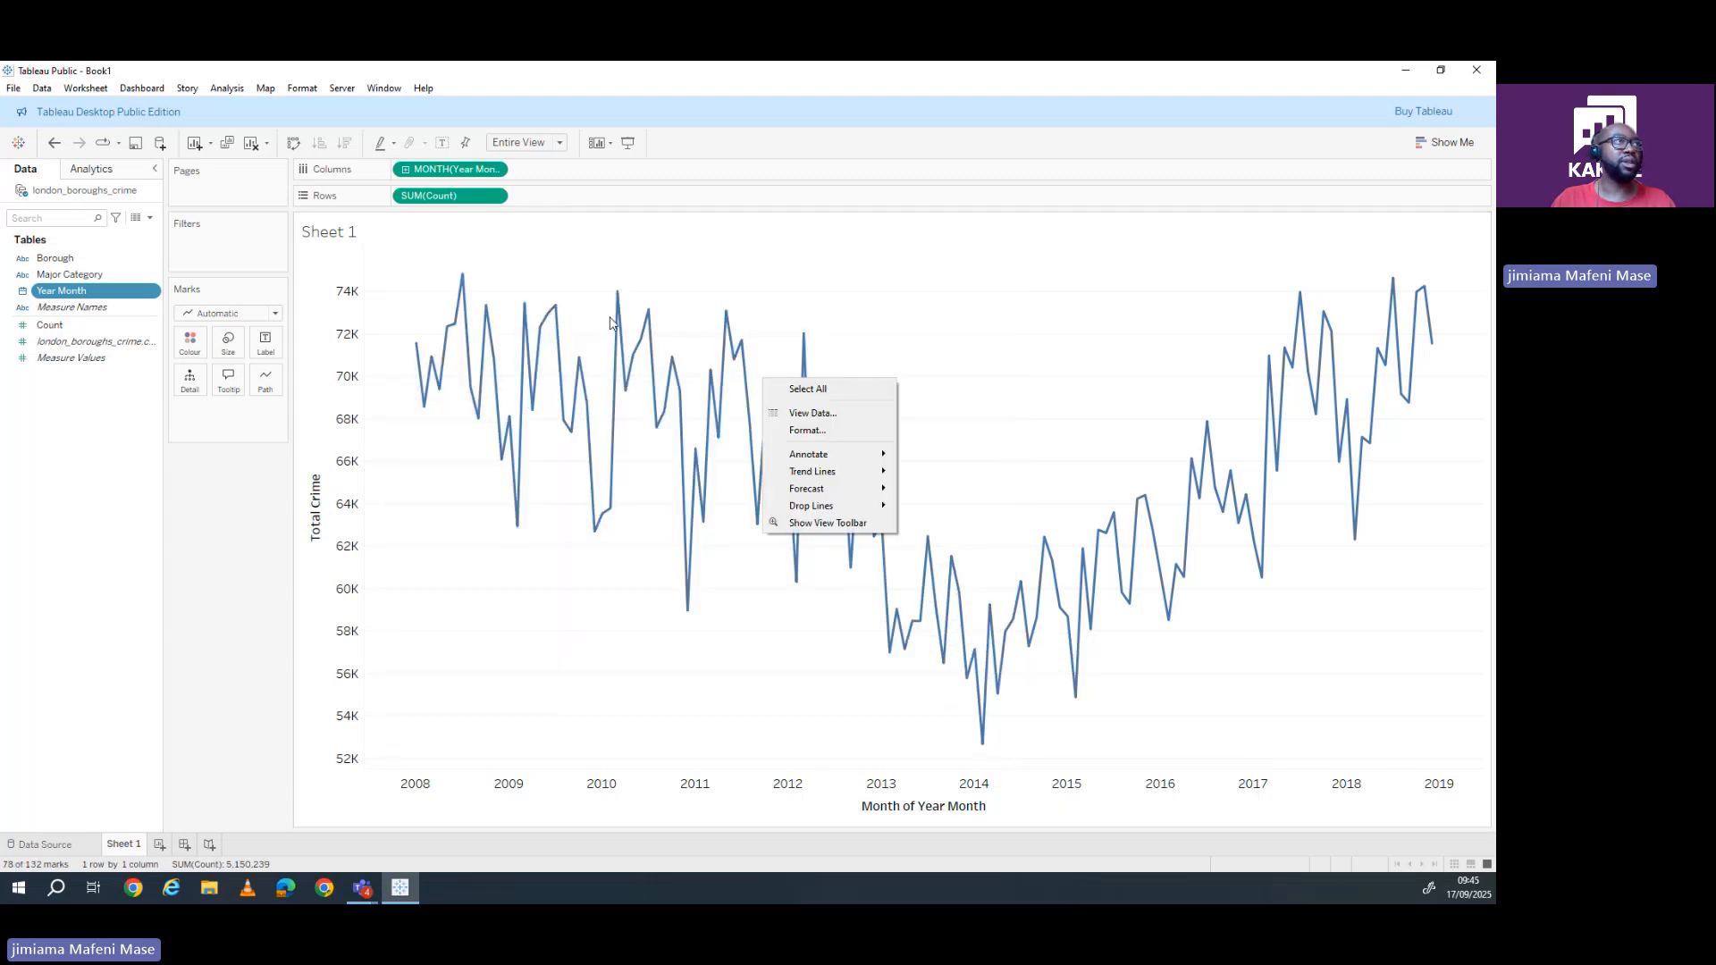
pyautogui.moveTo(388, 272); pyautogui.dragTo(1008, 786)
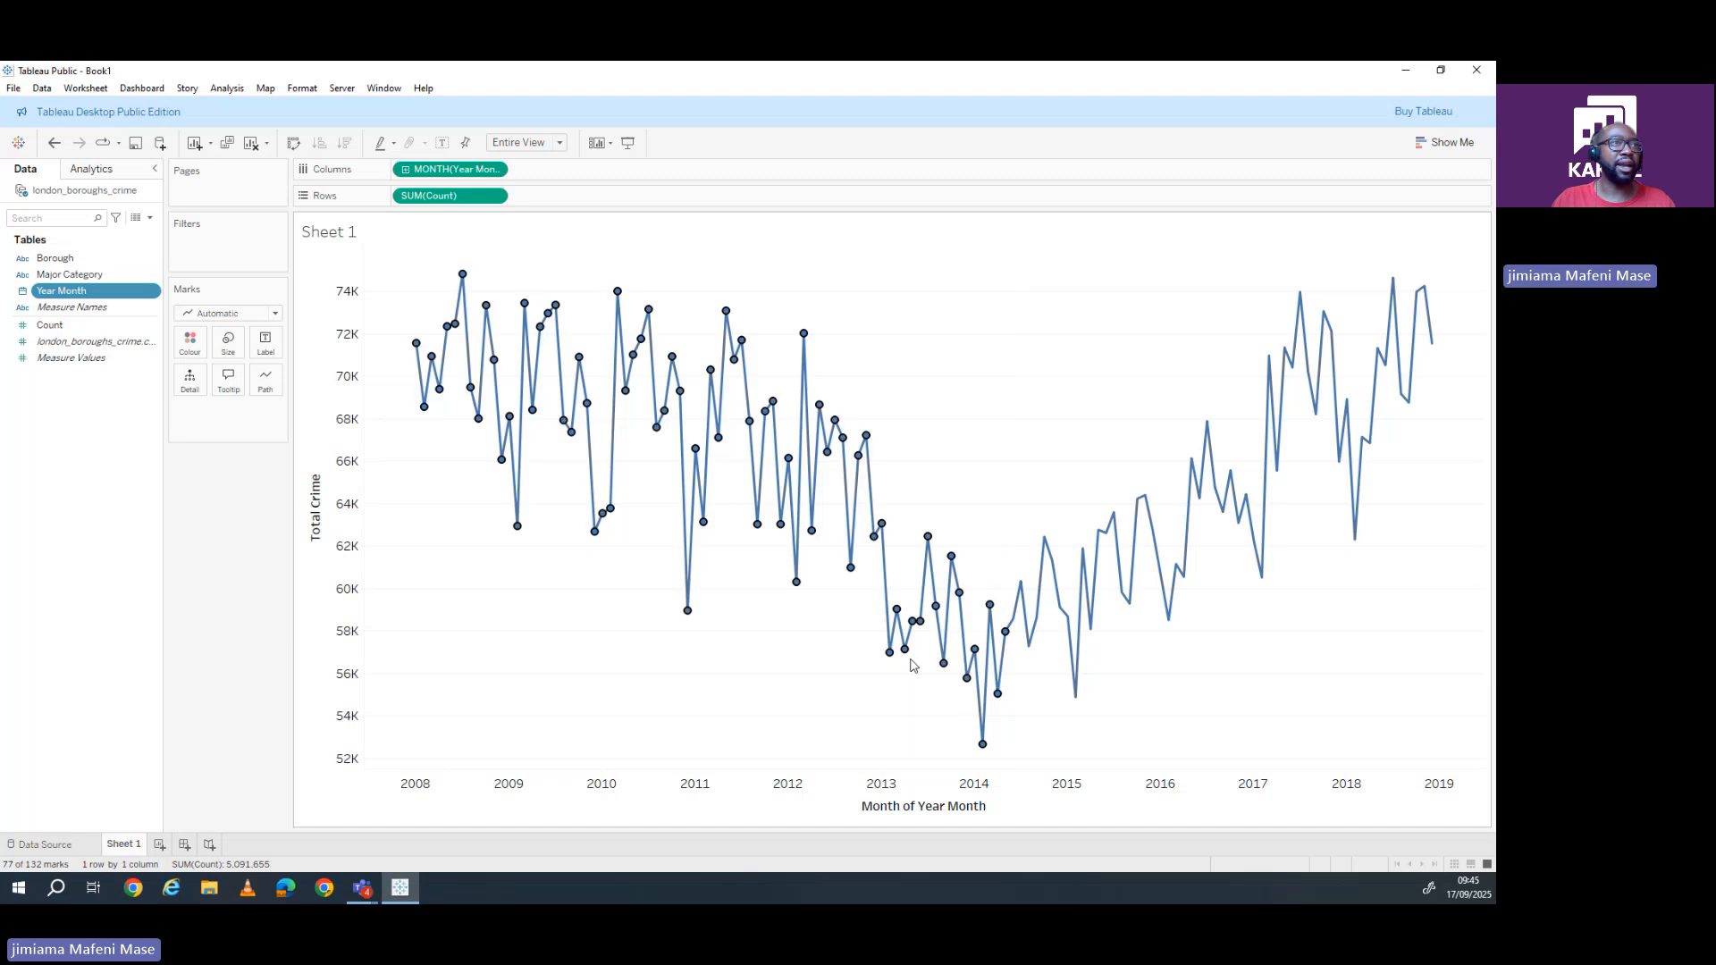
pyautogui.rightClick(892, 653)
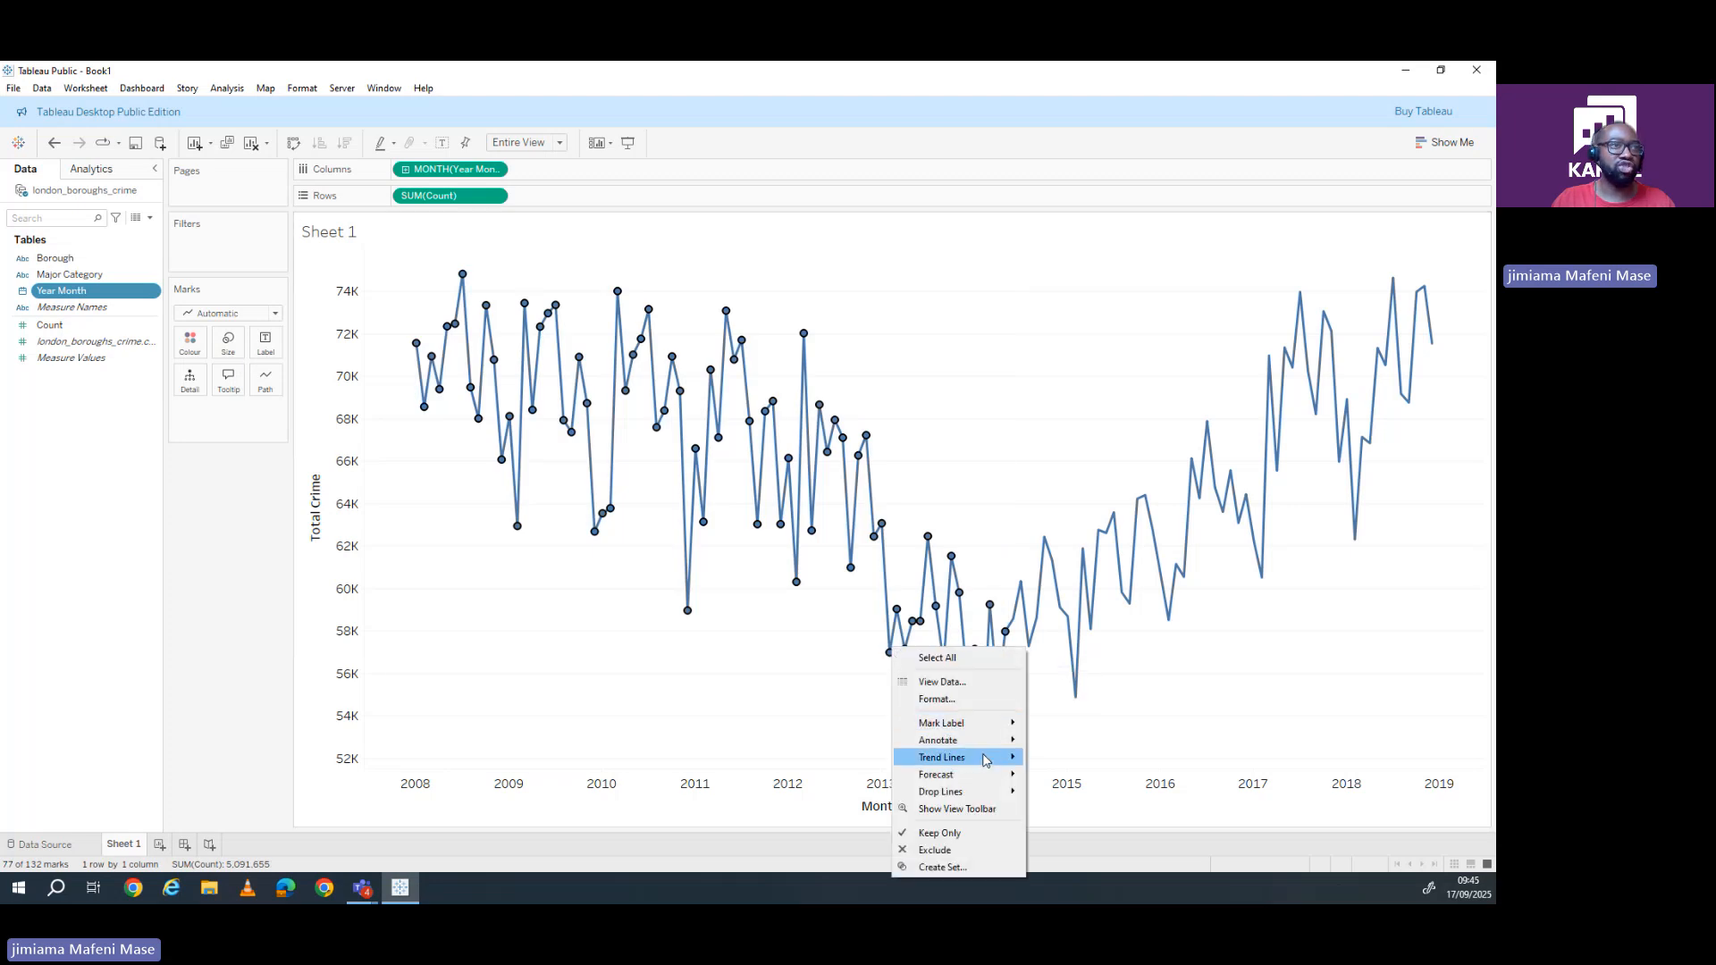
pyautogui.moveTo(986, 762)
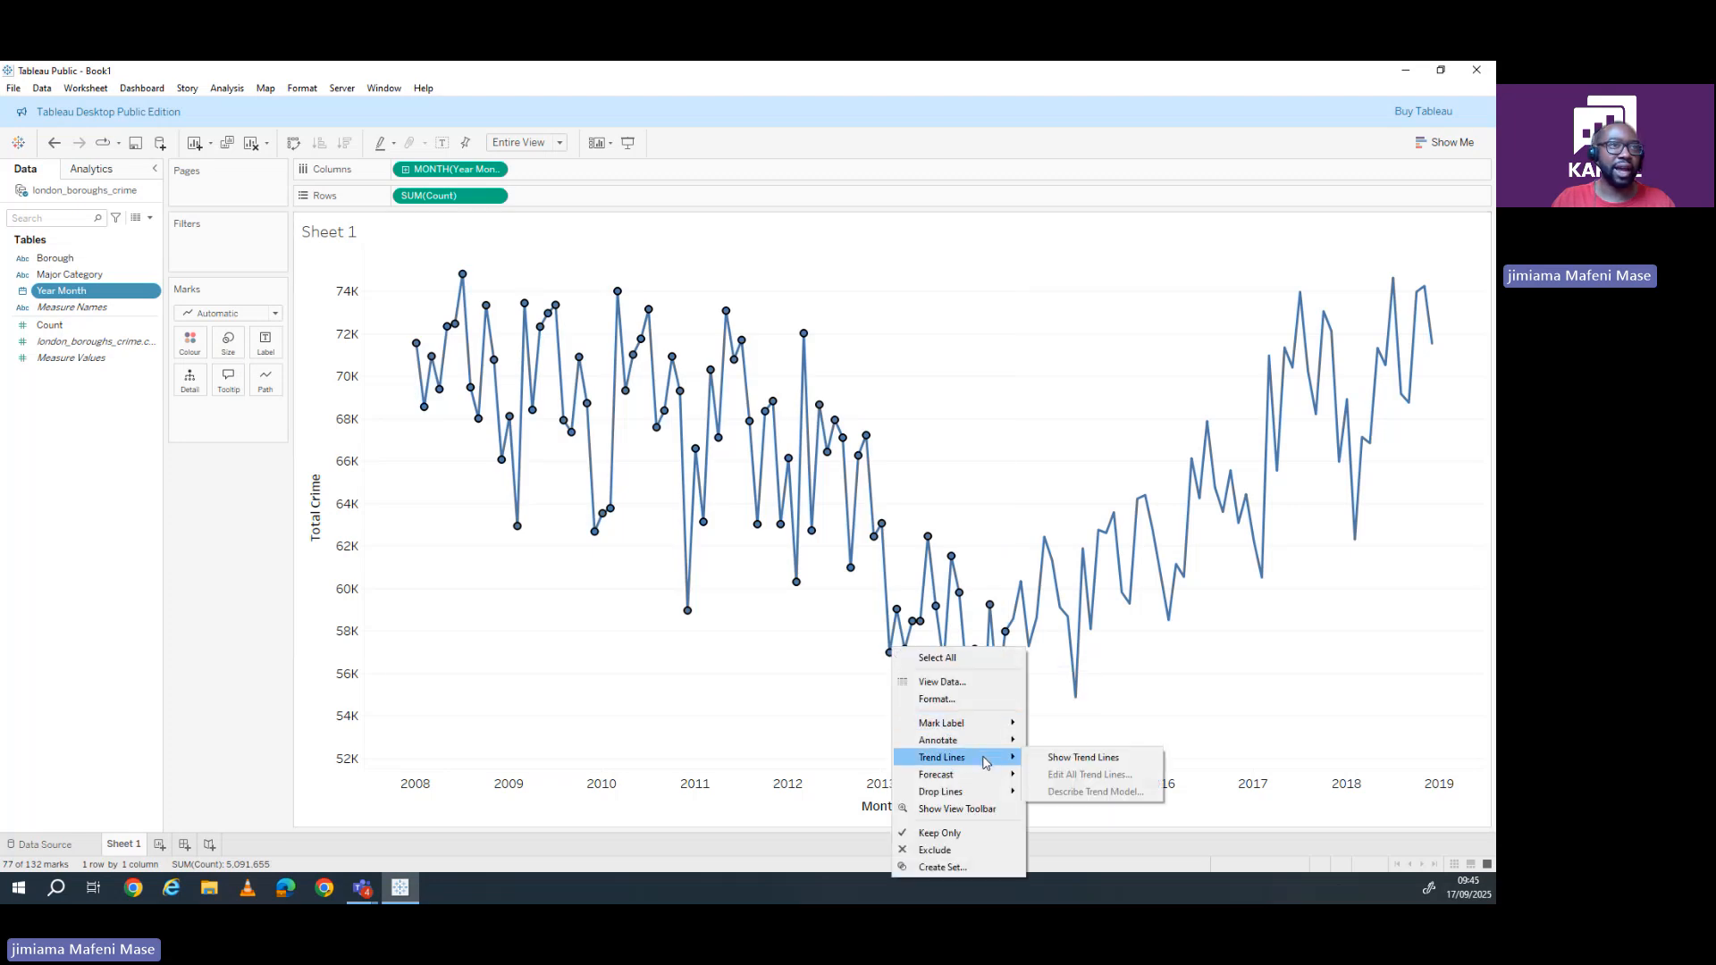
pyautogui.click(1065, 761)
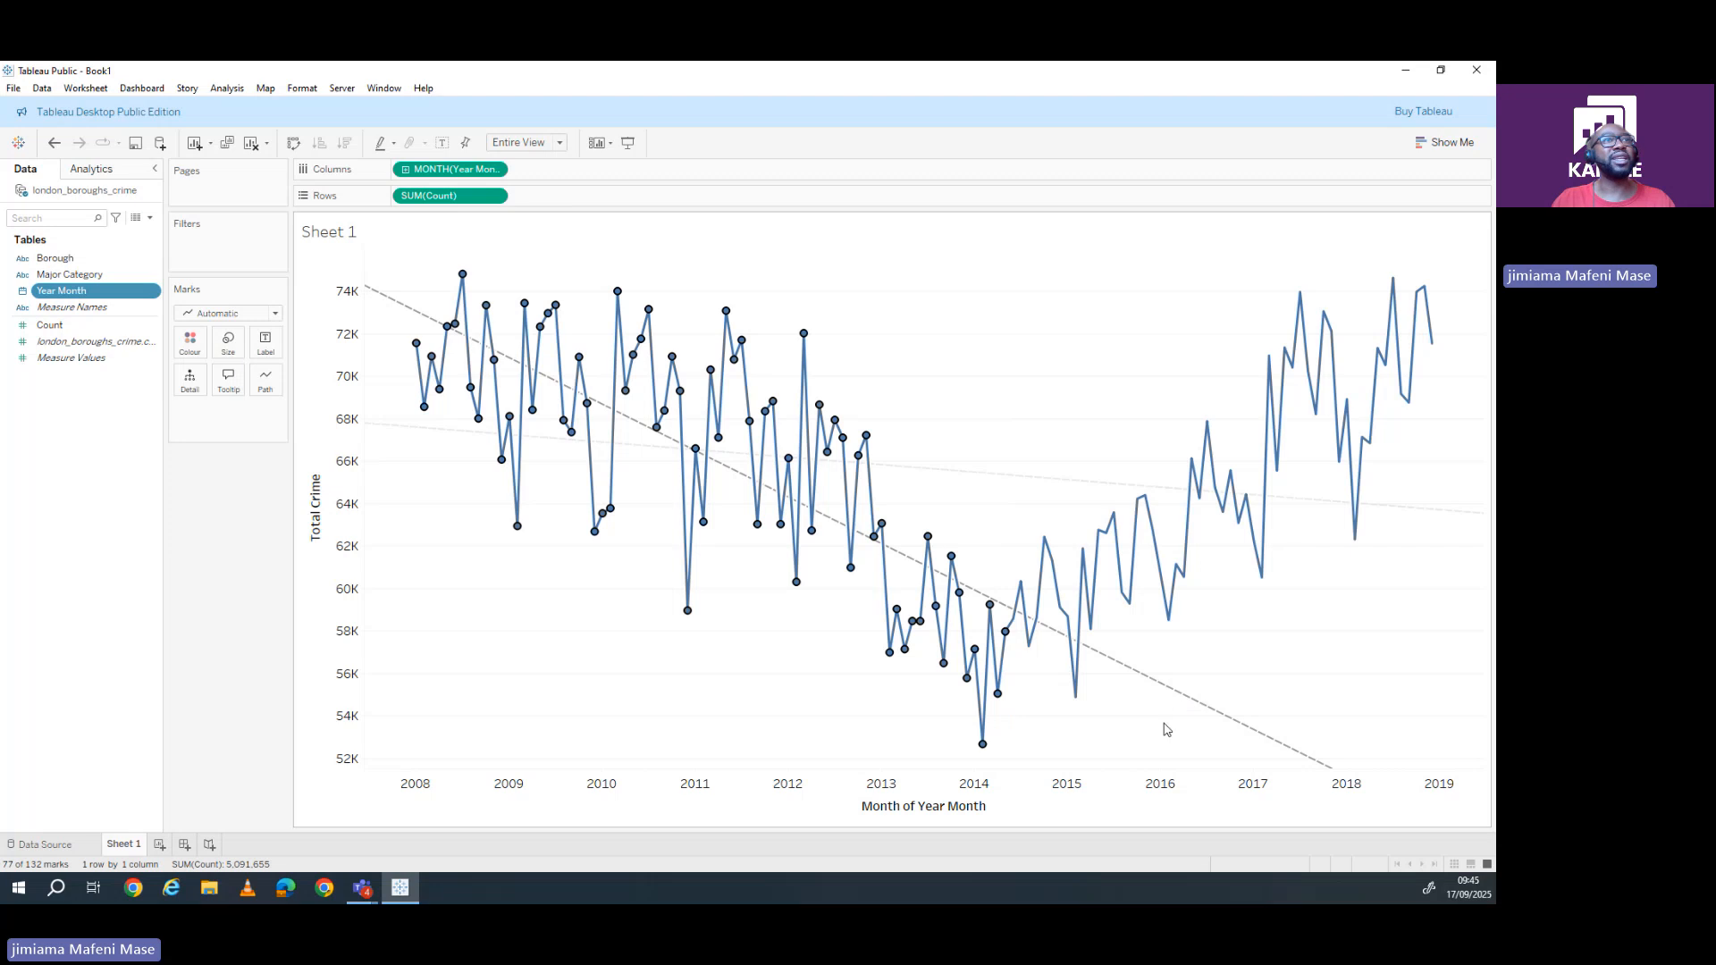
# - Compare the trend lines of different periods by selecting the marks before 2015 and those from mid-2014 to the end of 2018
pyautogui.moveTo(535, 368)
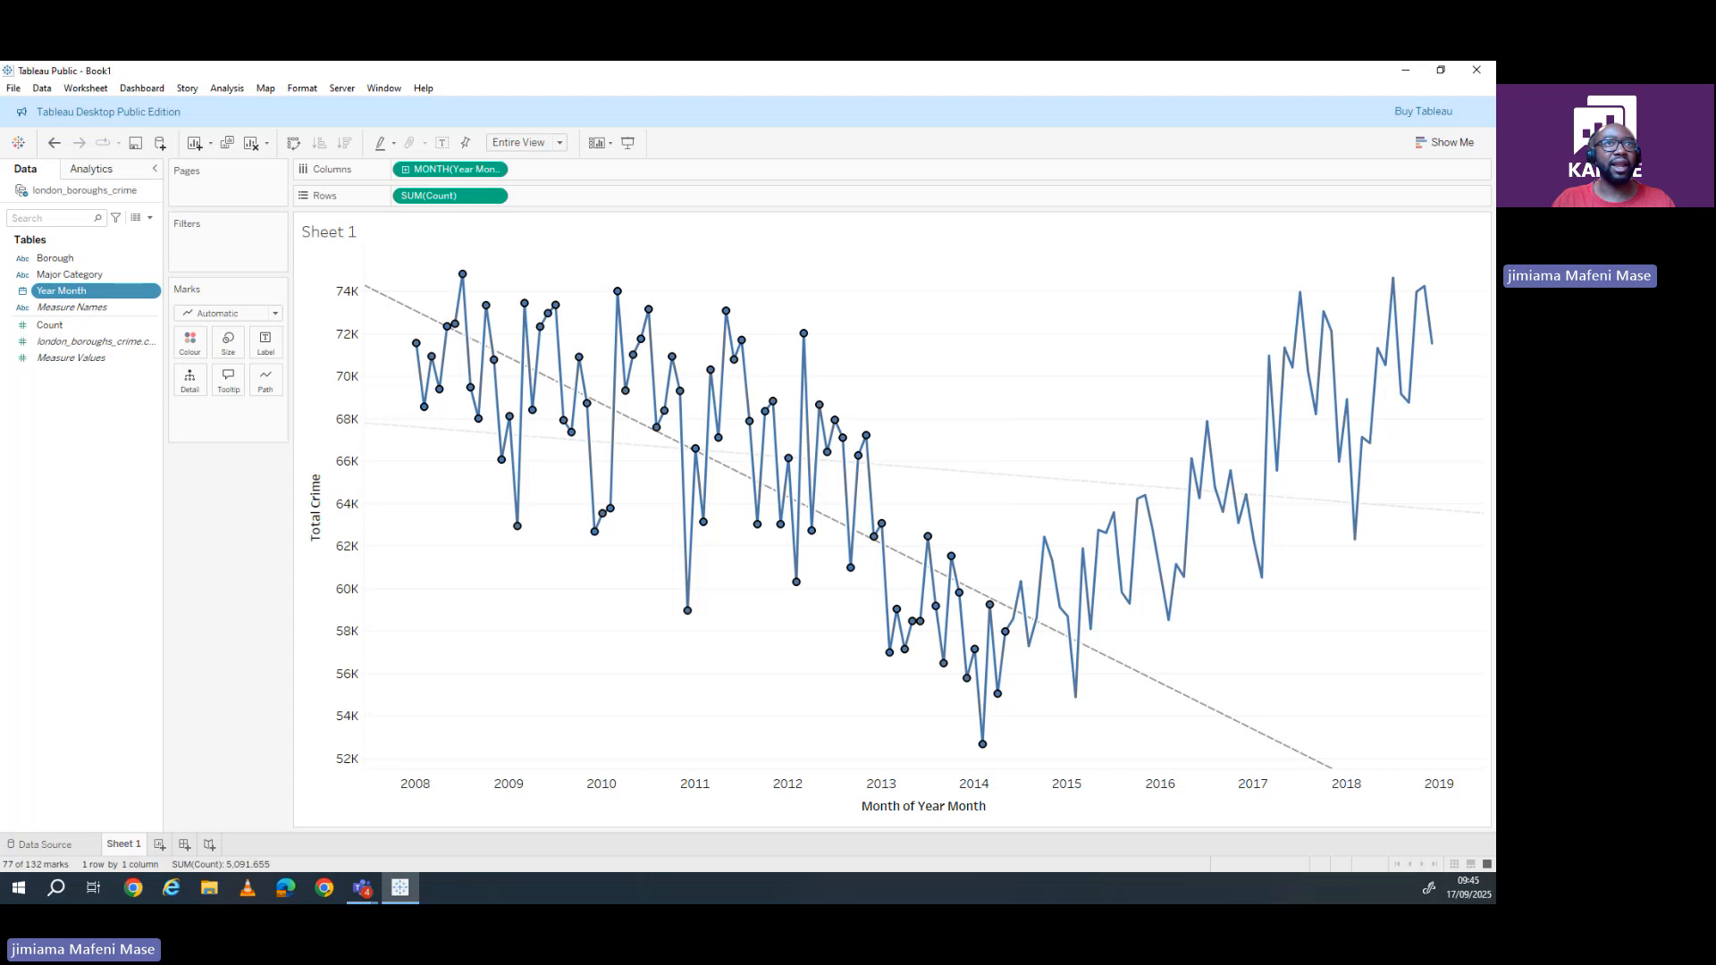
pyautogui.moveTo(1258, 268); pyautogui.dragTo(1048, 732)
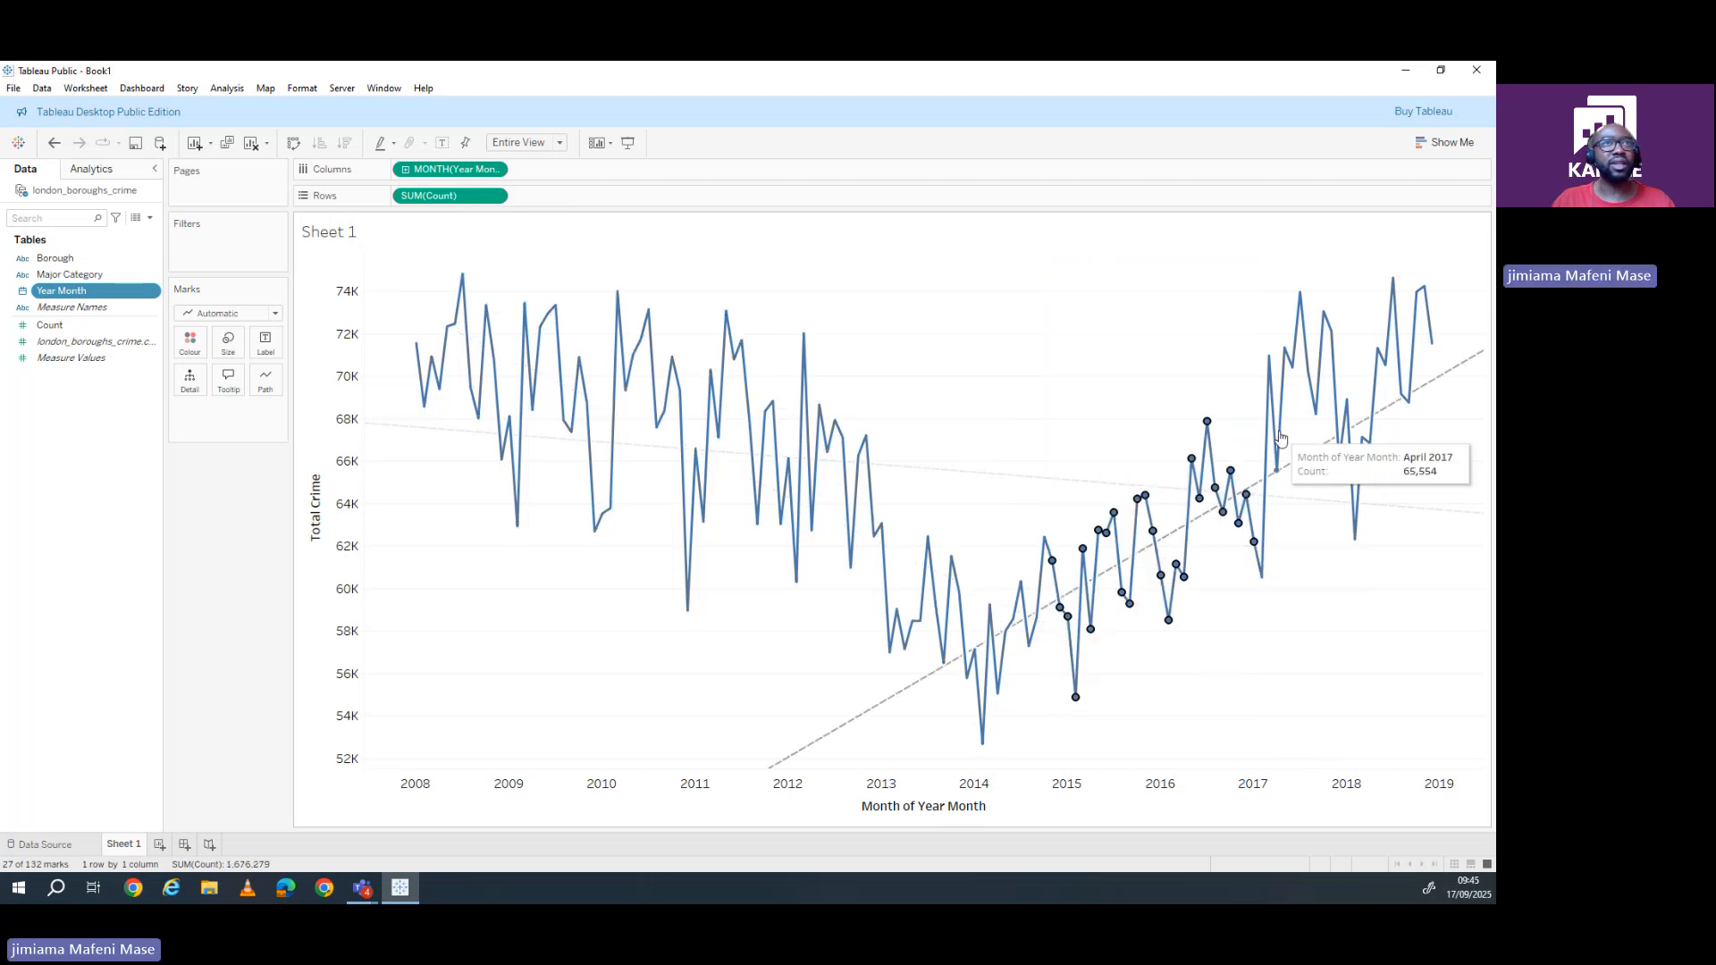
pyautogui.moveTo(1064, 742); pyautogui.dragTo(451, 272)
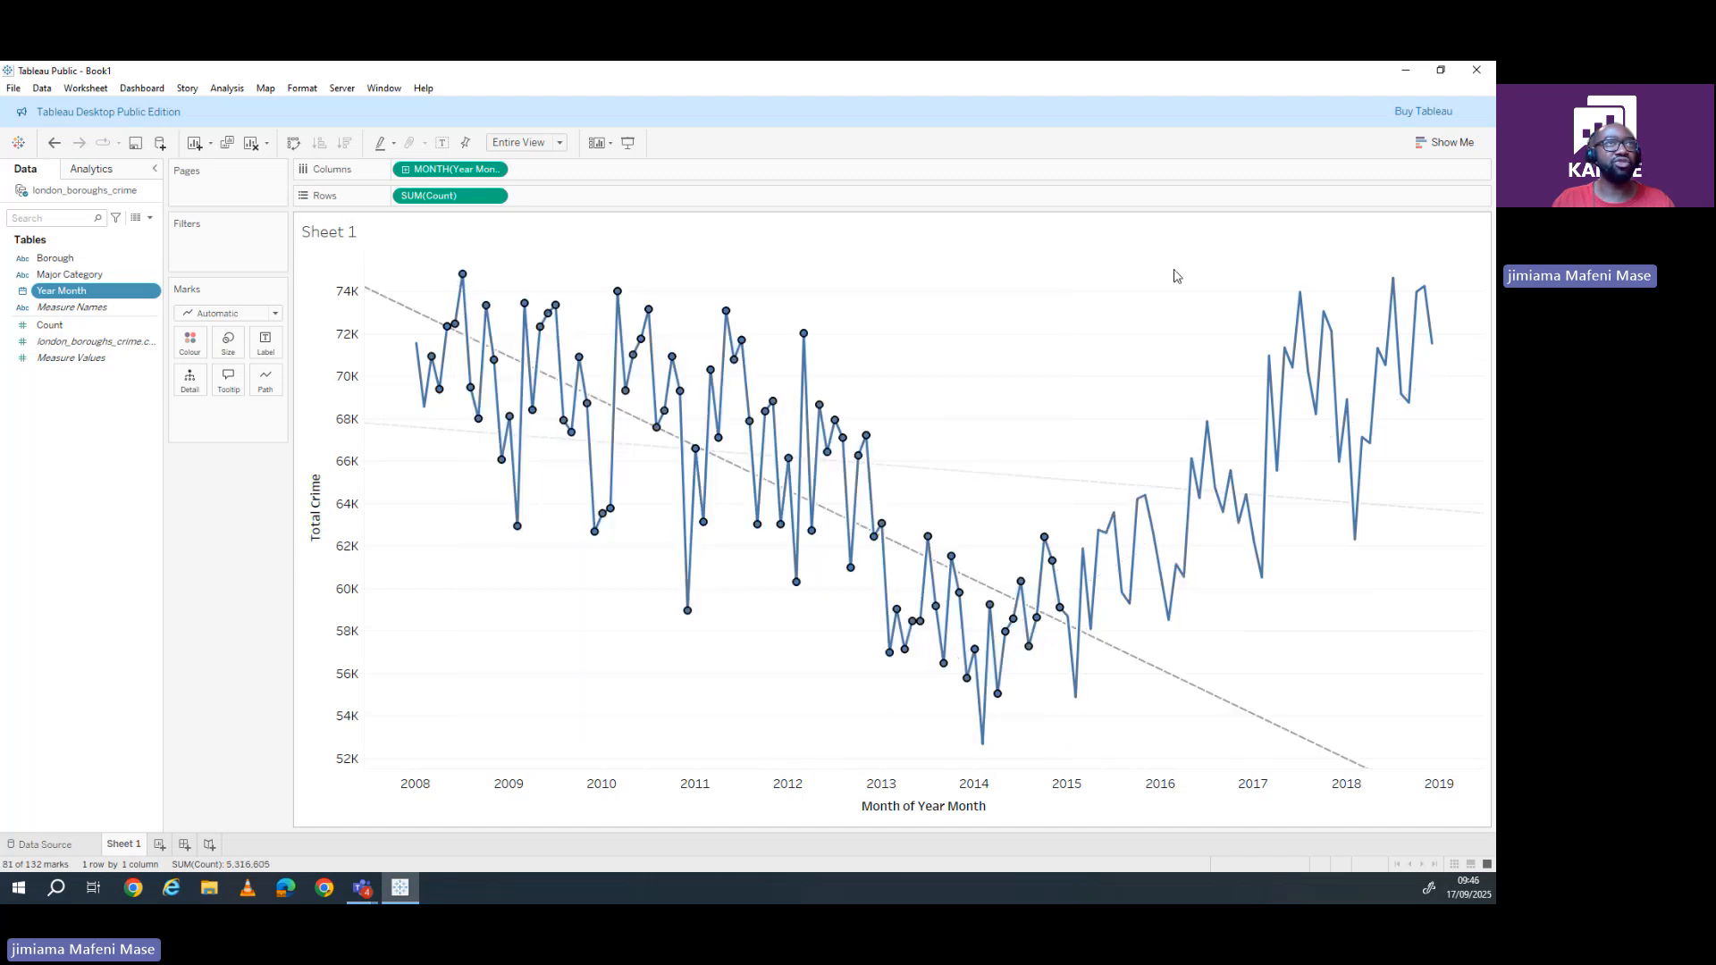
pyautogui.moveTo(1173, 274); pyautogui.dragTo(1148, 741)
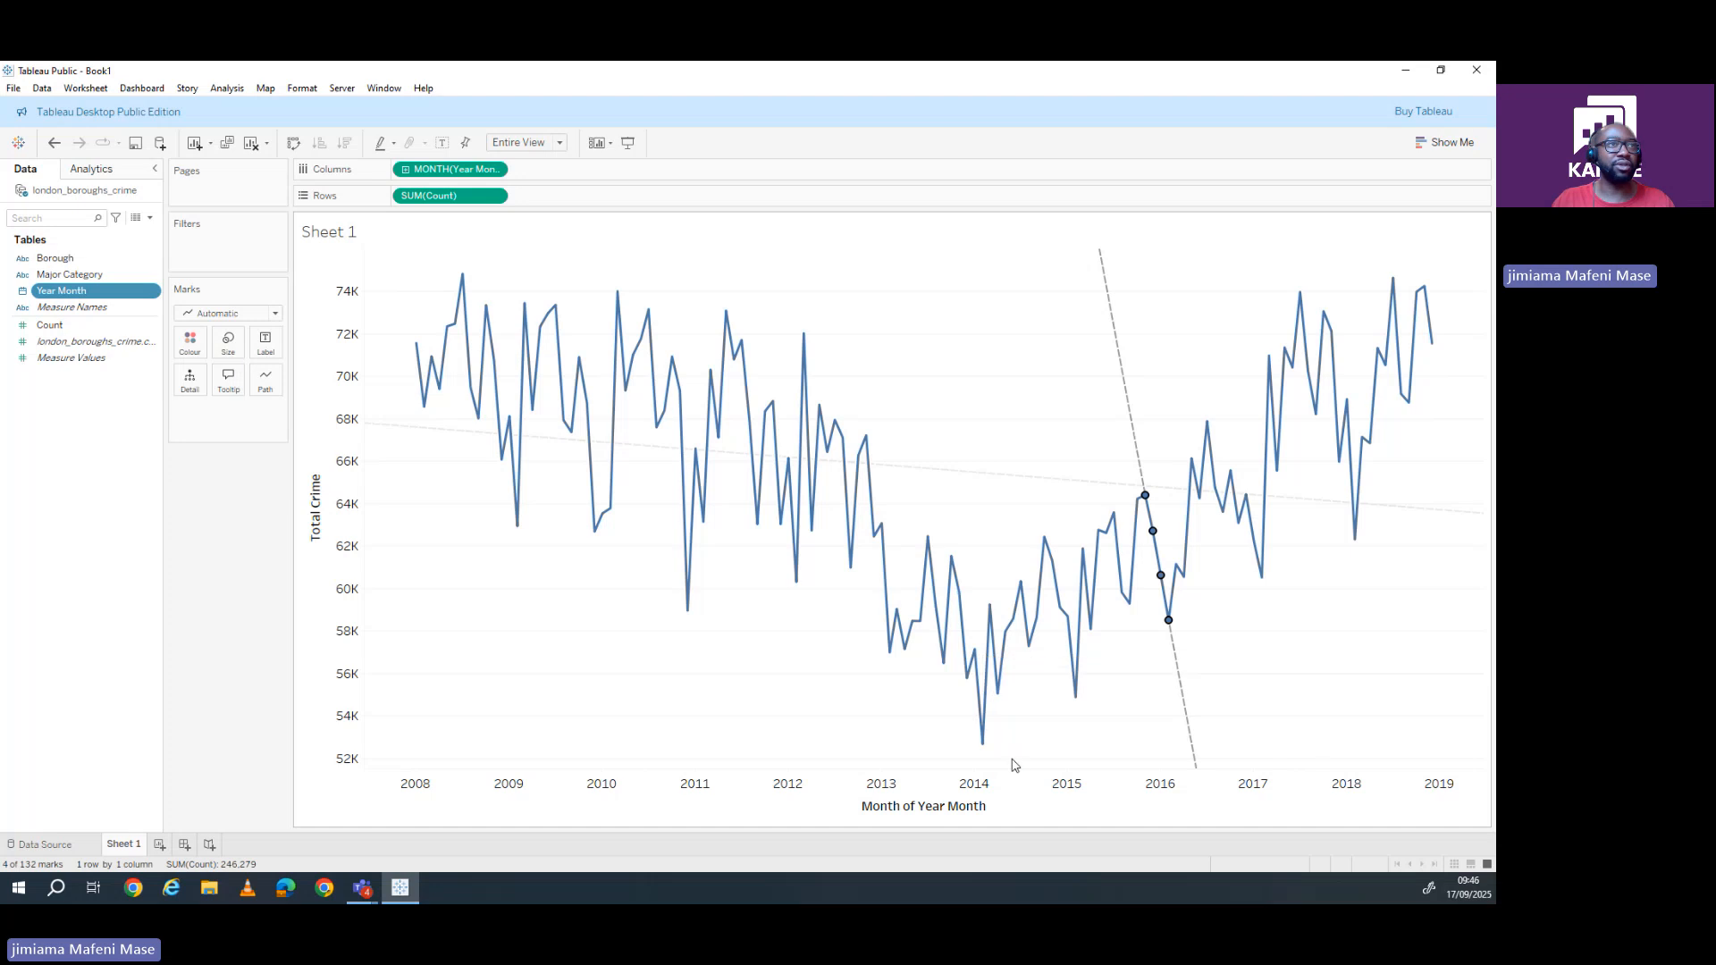
pyautogui.moveTo(1015, 765); pyautogui.dragTo(1468, 249)
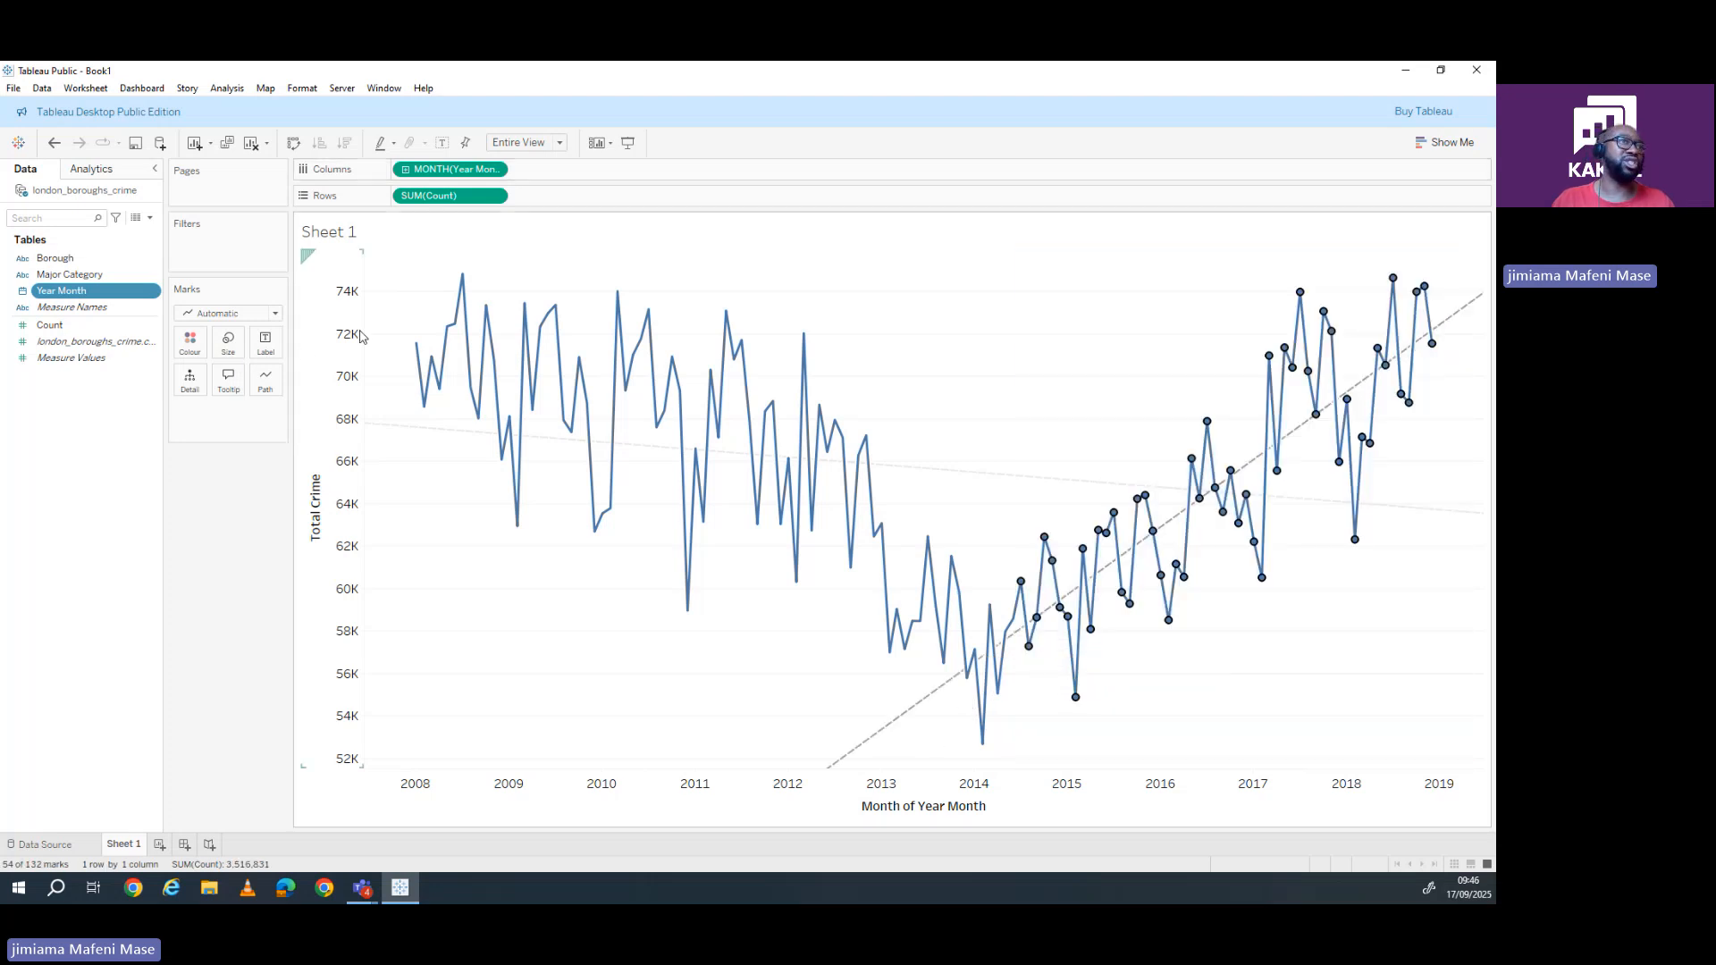
# - Clear the mark selection and examine the overall trend line's equation and the data points at the start and around 2014
pyautogui.click(950, 350)
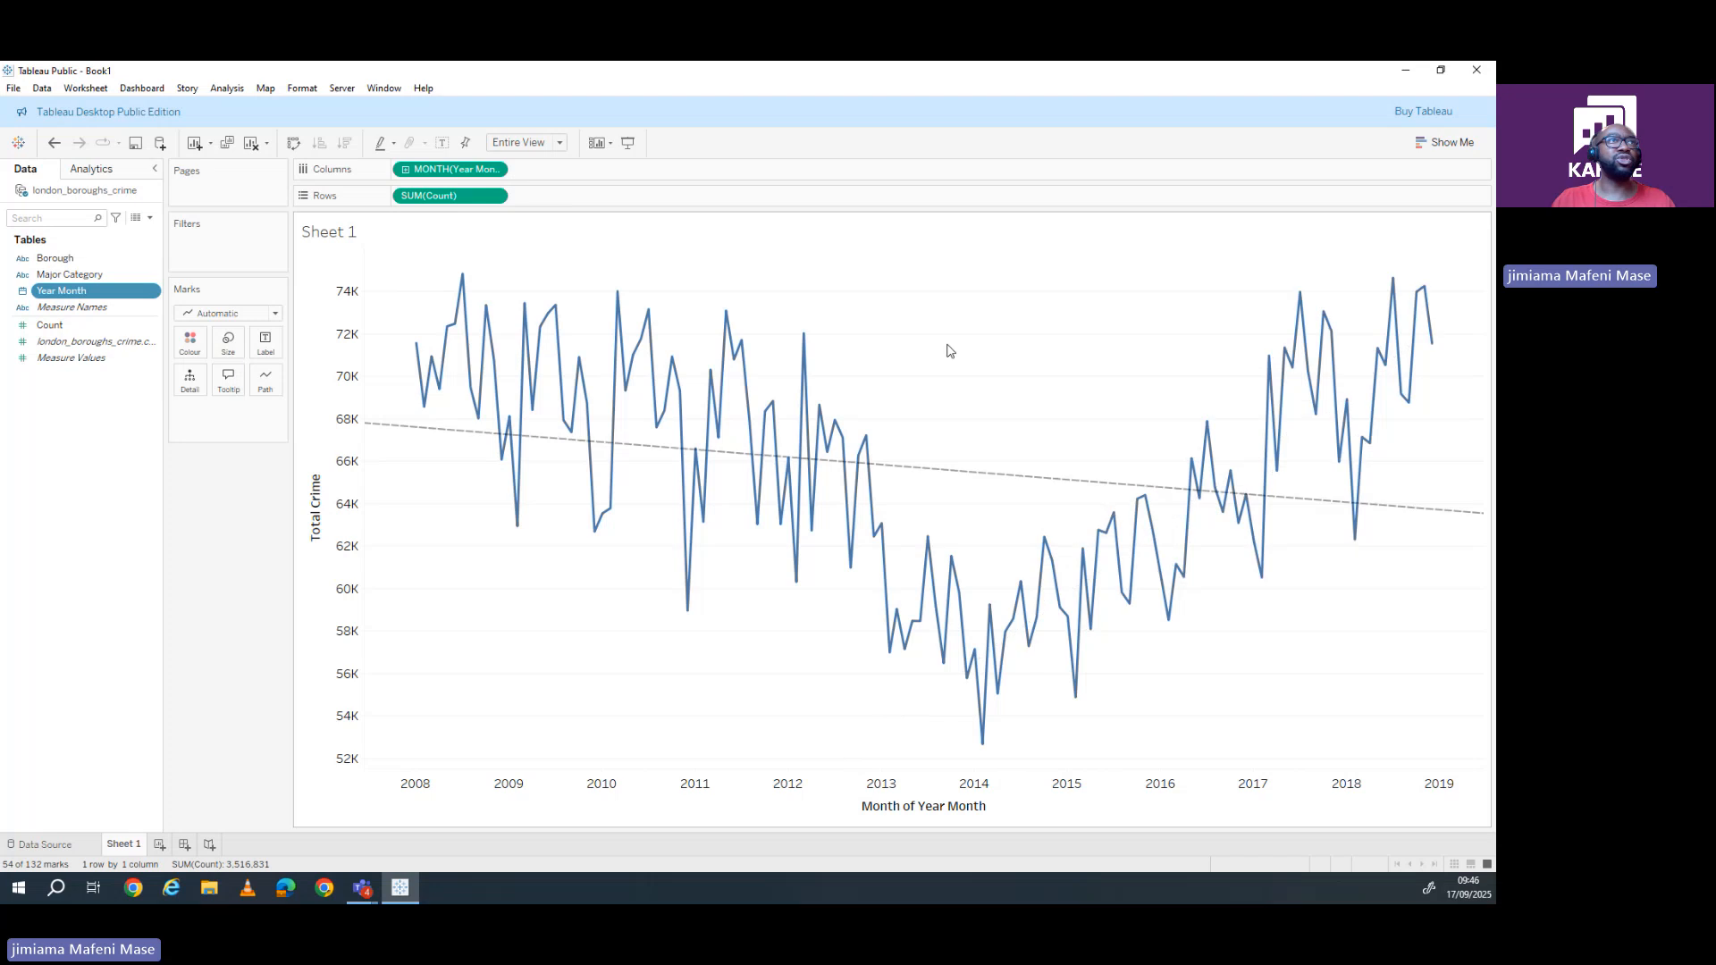
pyautogui.moveTo(412, 427)
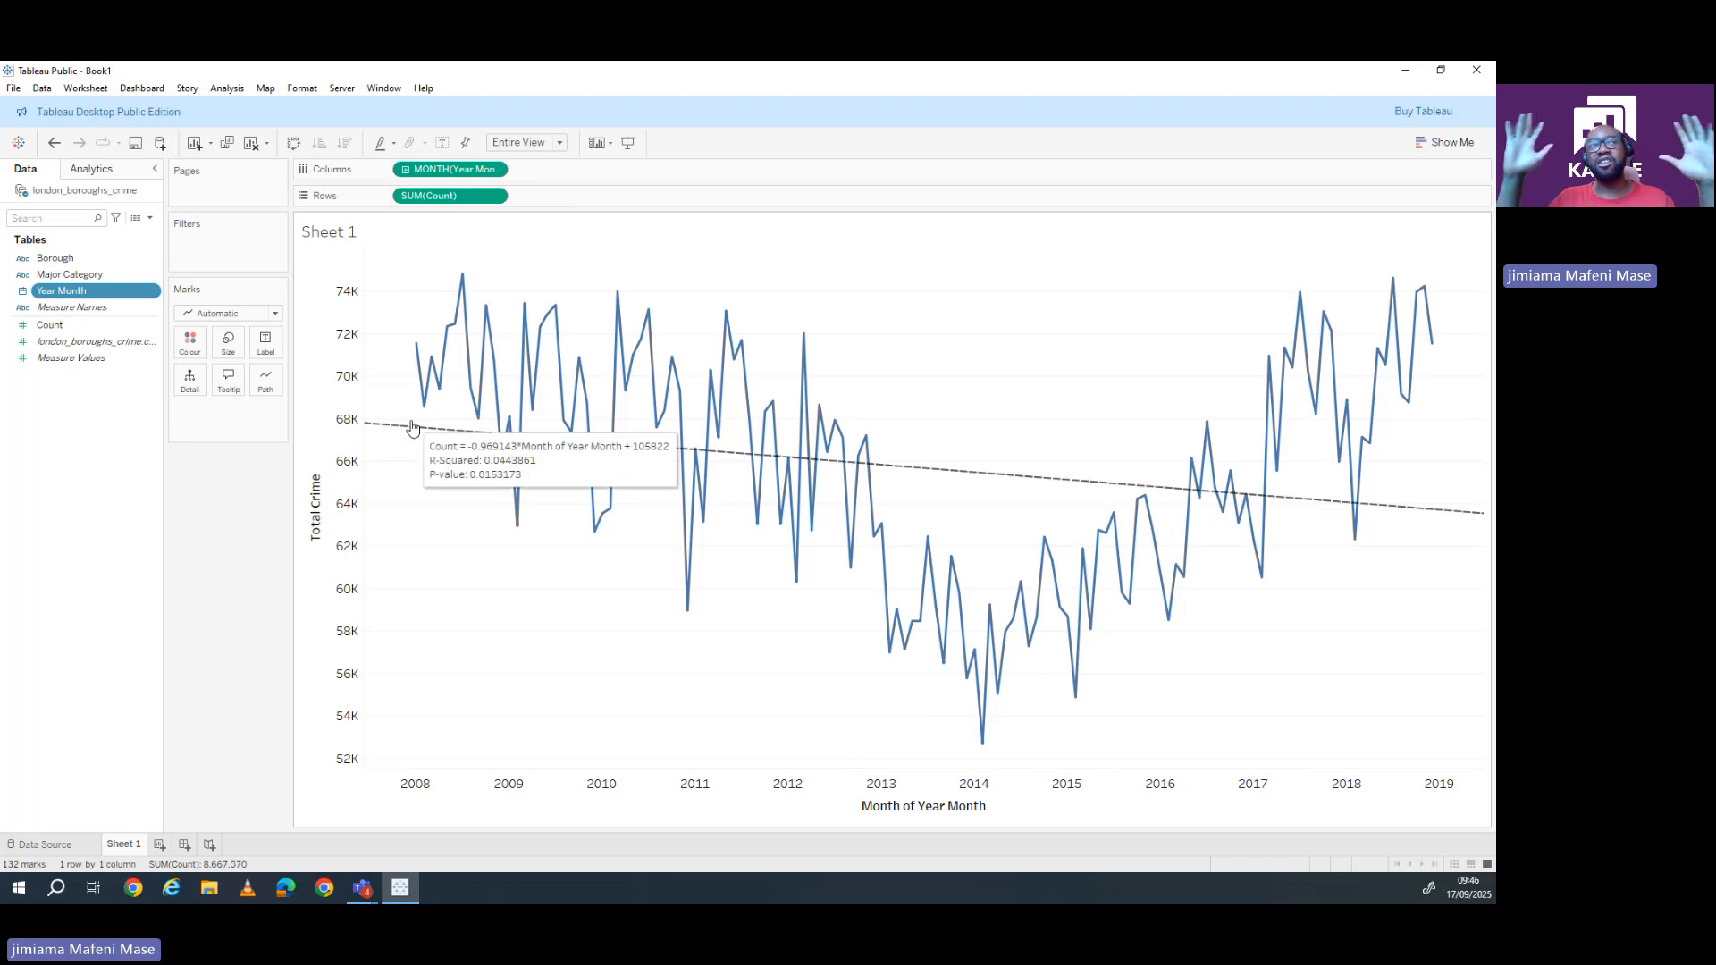
pyautogui.moveTo(415, 343)
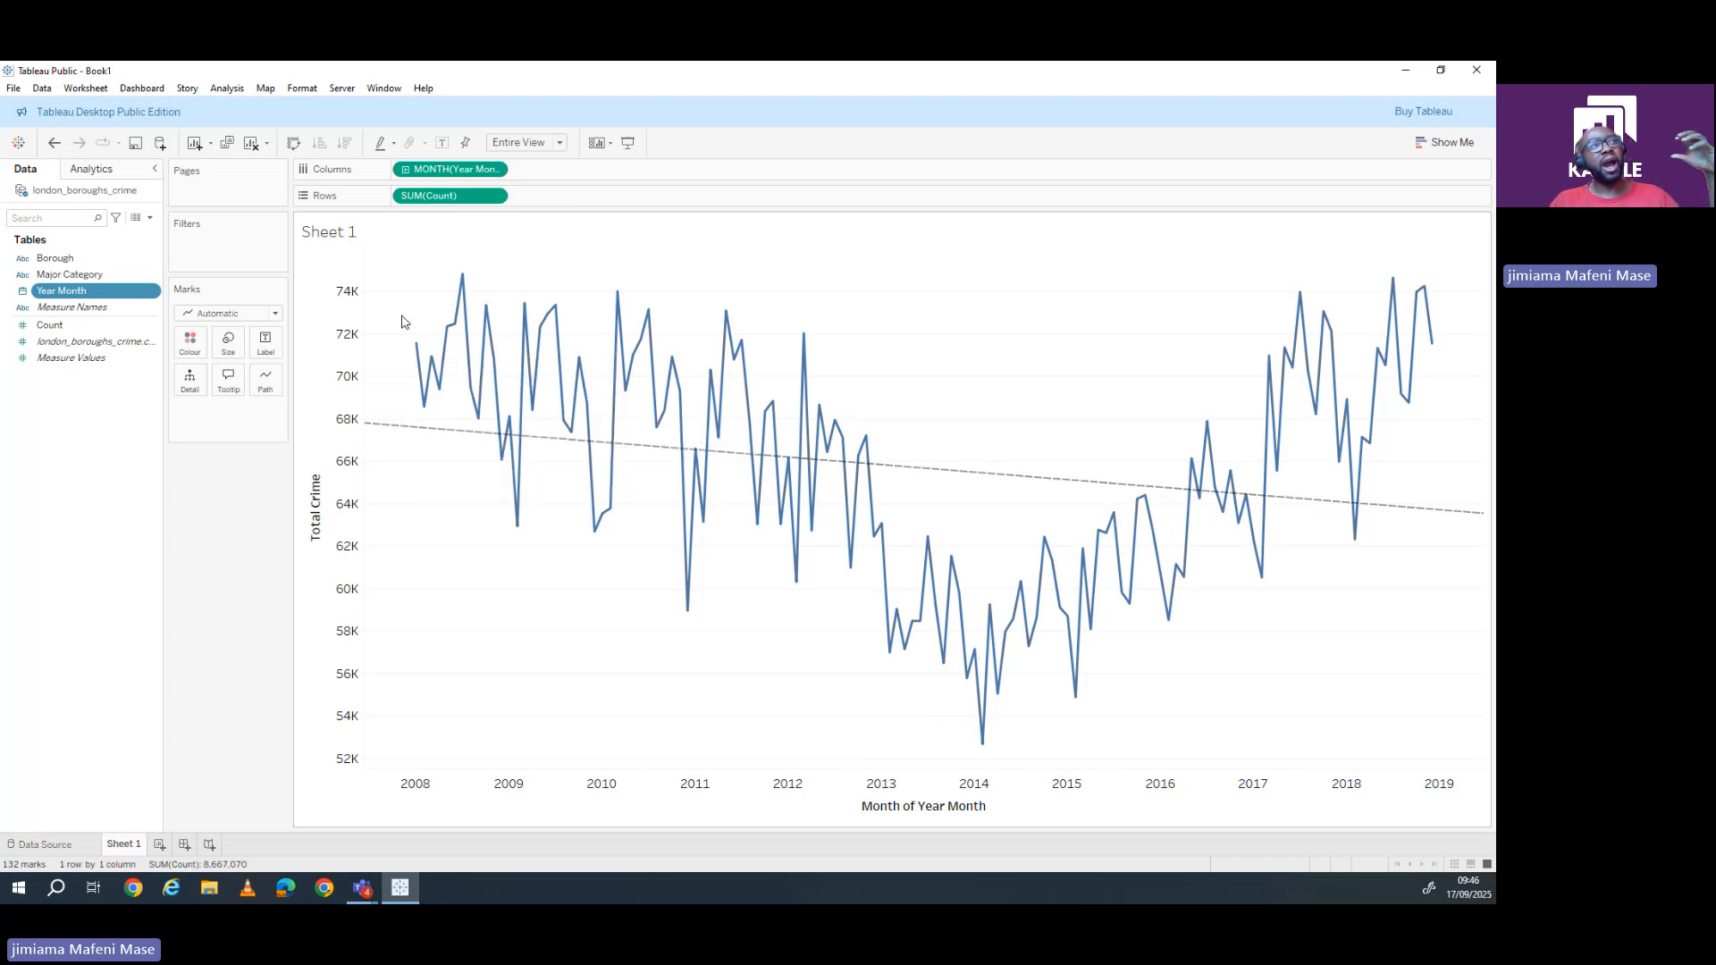
pyautogui.moveTo(975, 705)
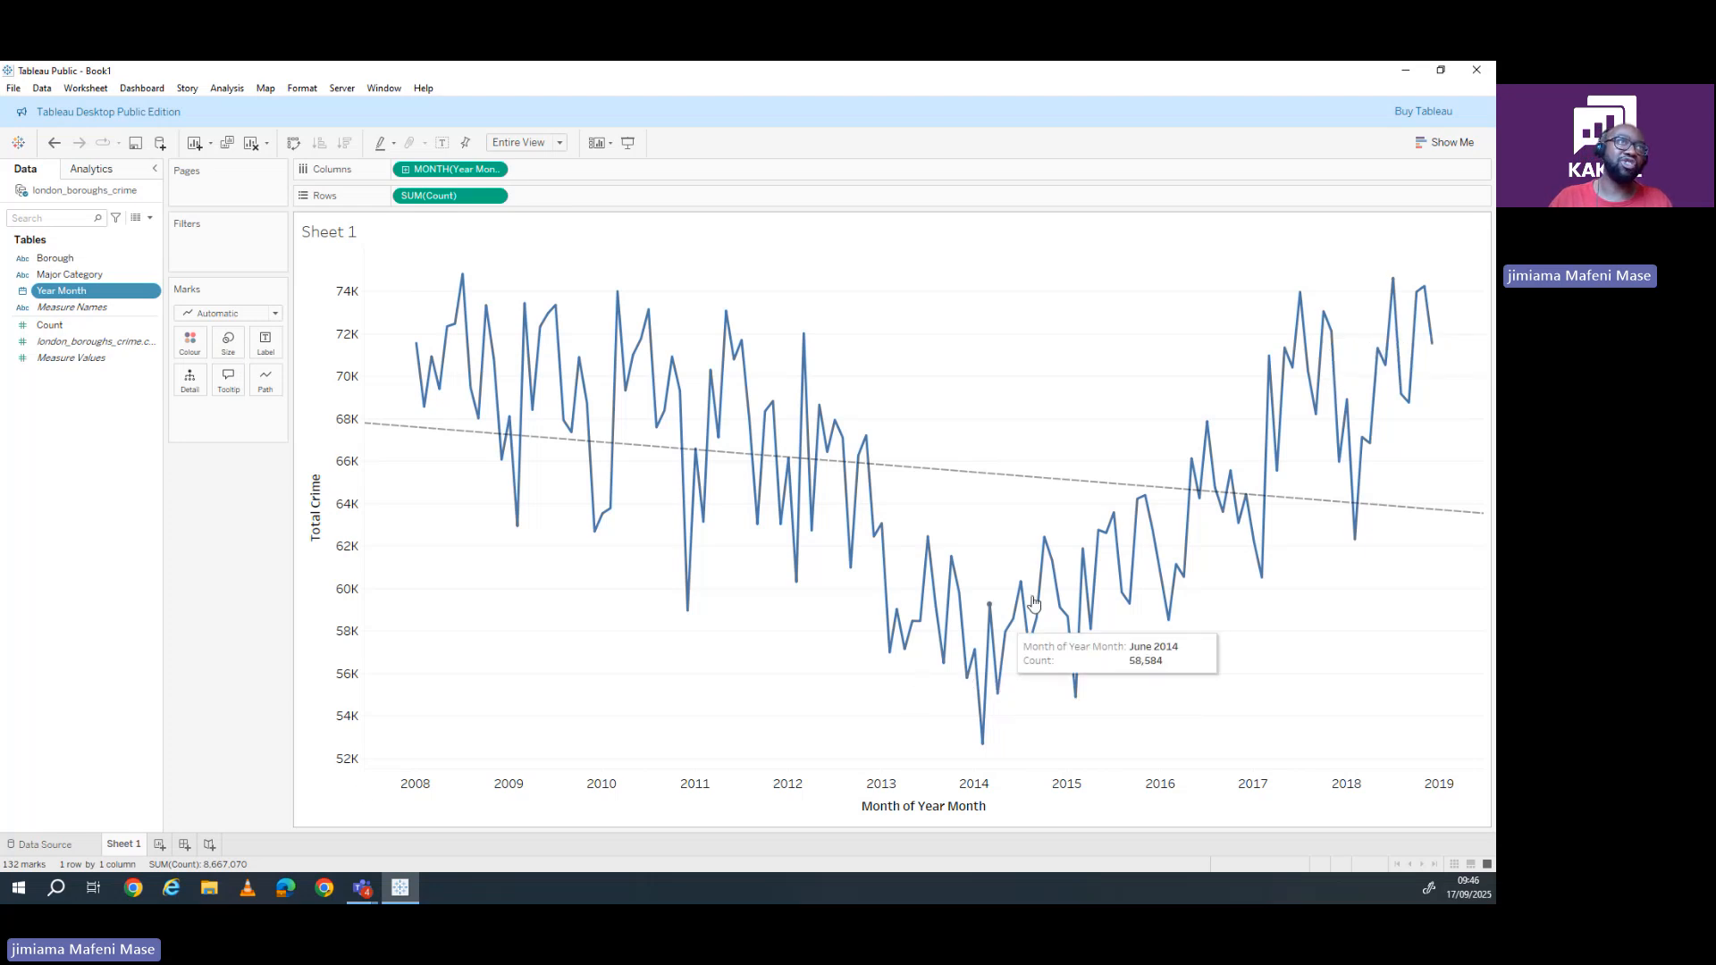
# - Compare the trend lines by selecting the marks from 2008 to late 2014 and those from late 2013 to the end of 2018, and clear the selection
pyautogui.moveTo(692, 477)
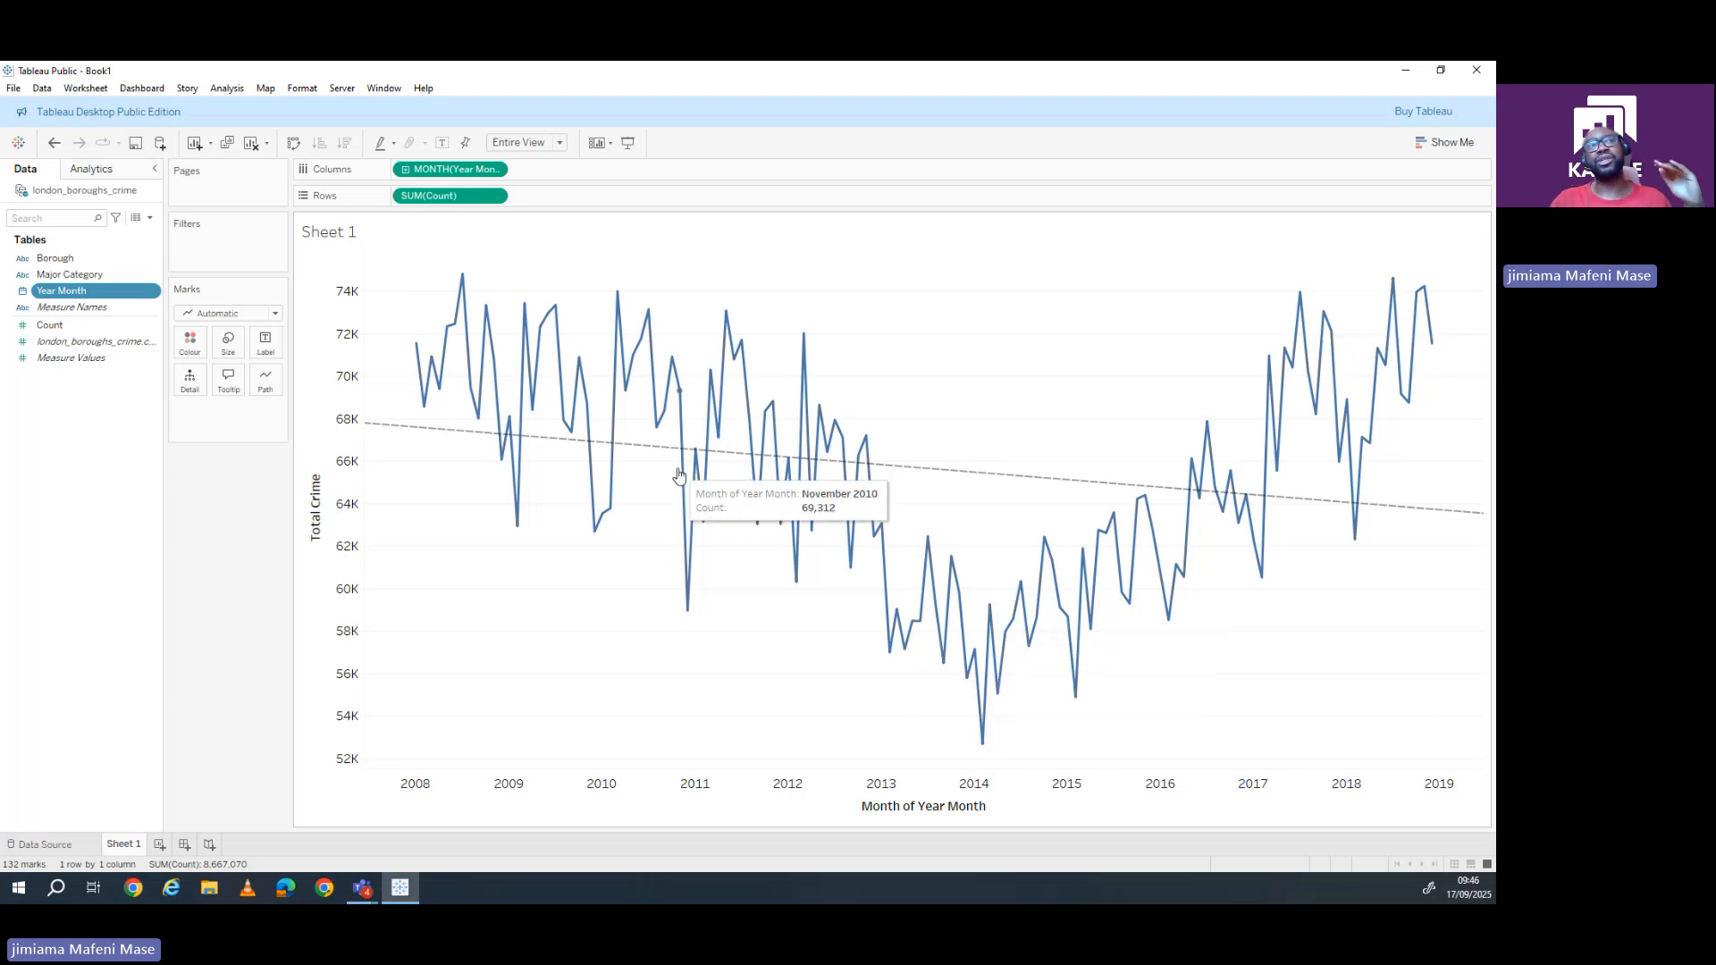
pyautogui.moveTo(629, 399)
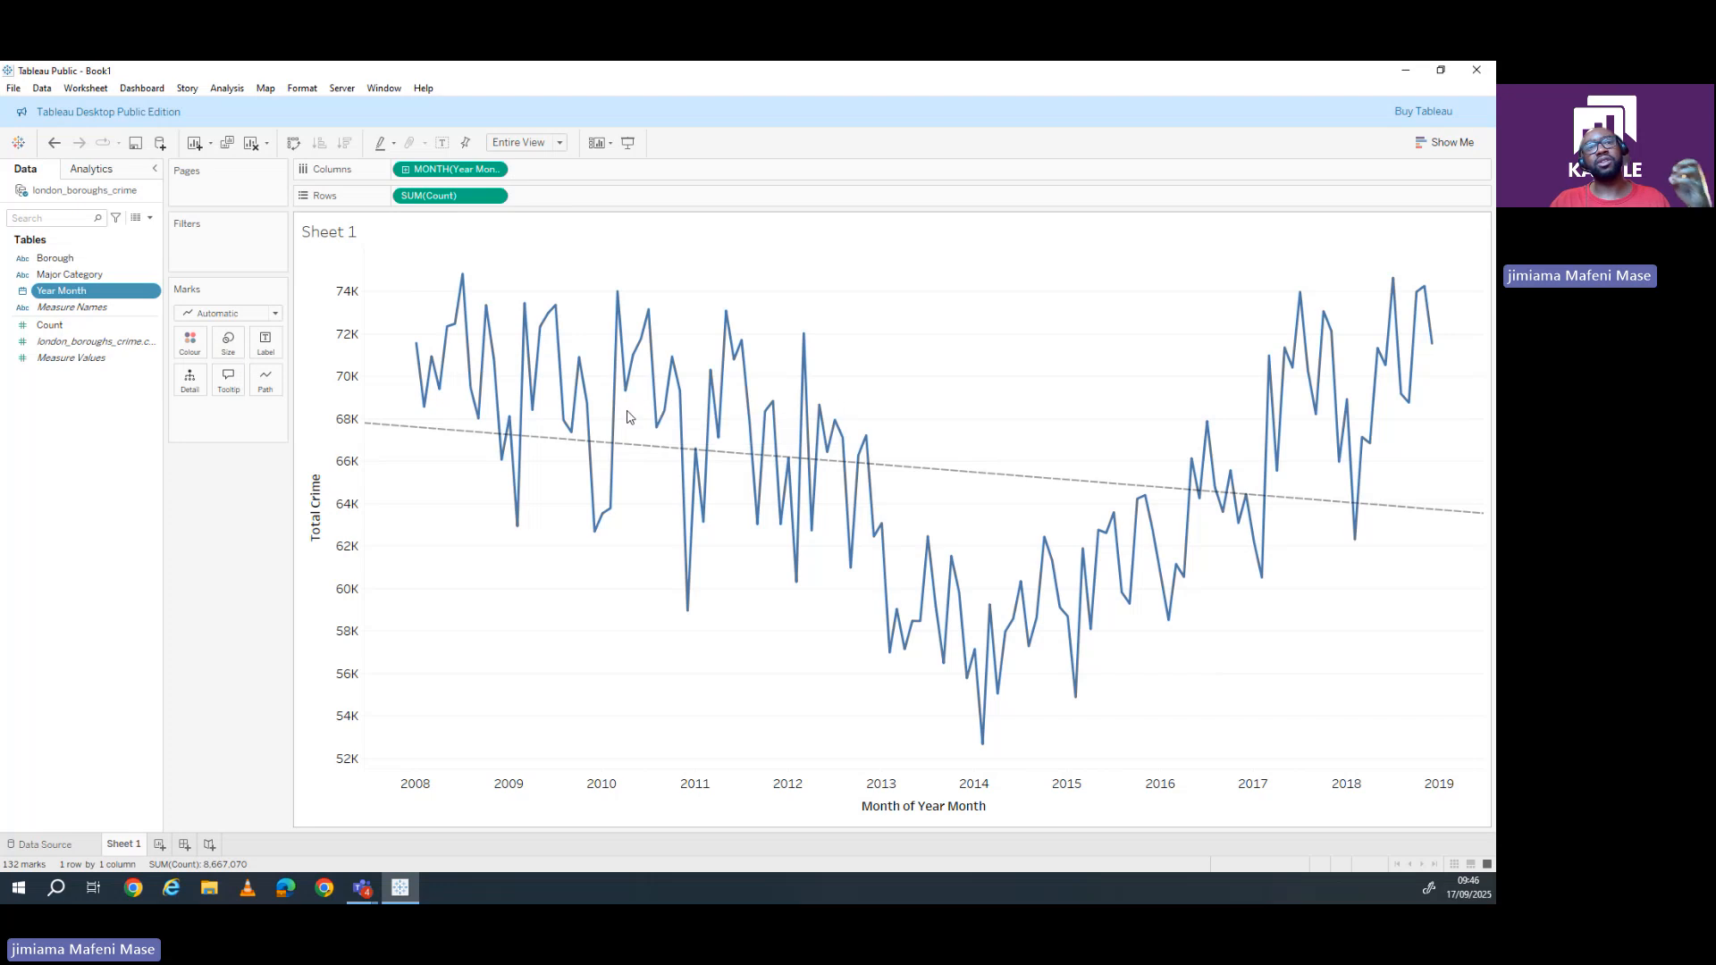
pyautogui.moveTo(791, 543)
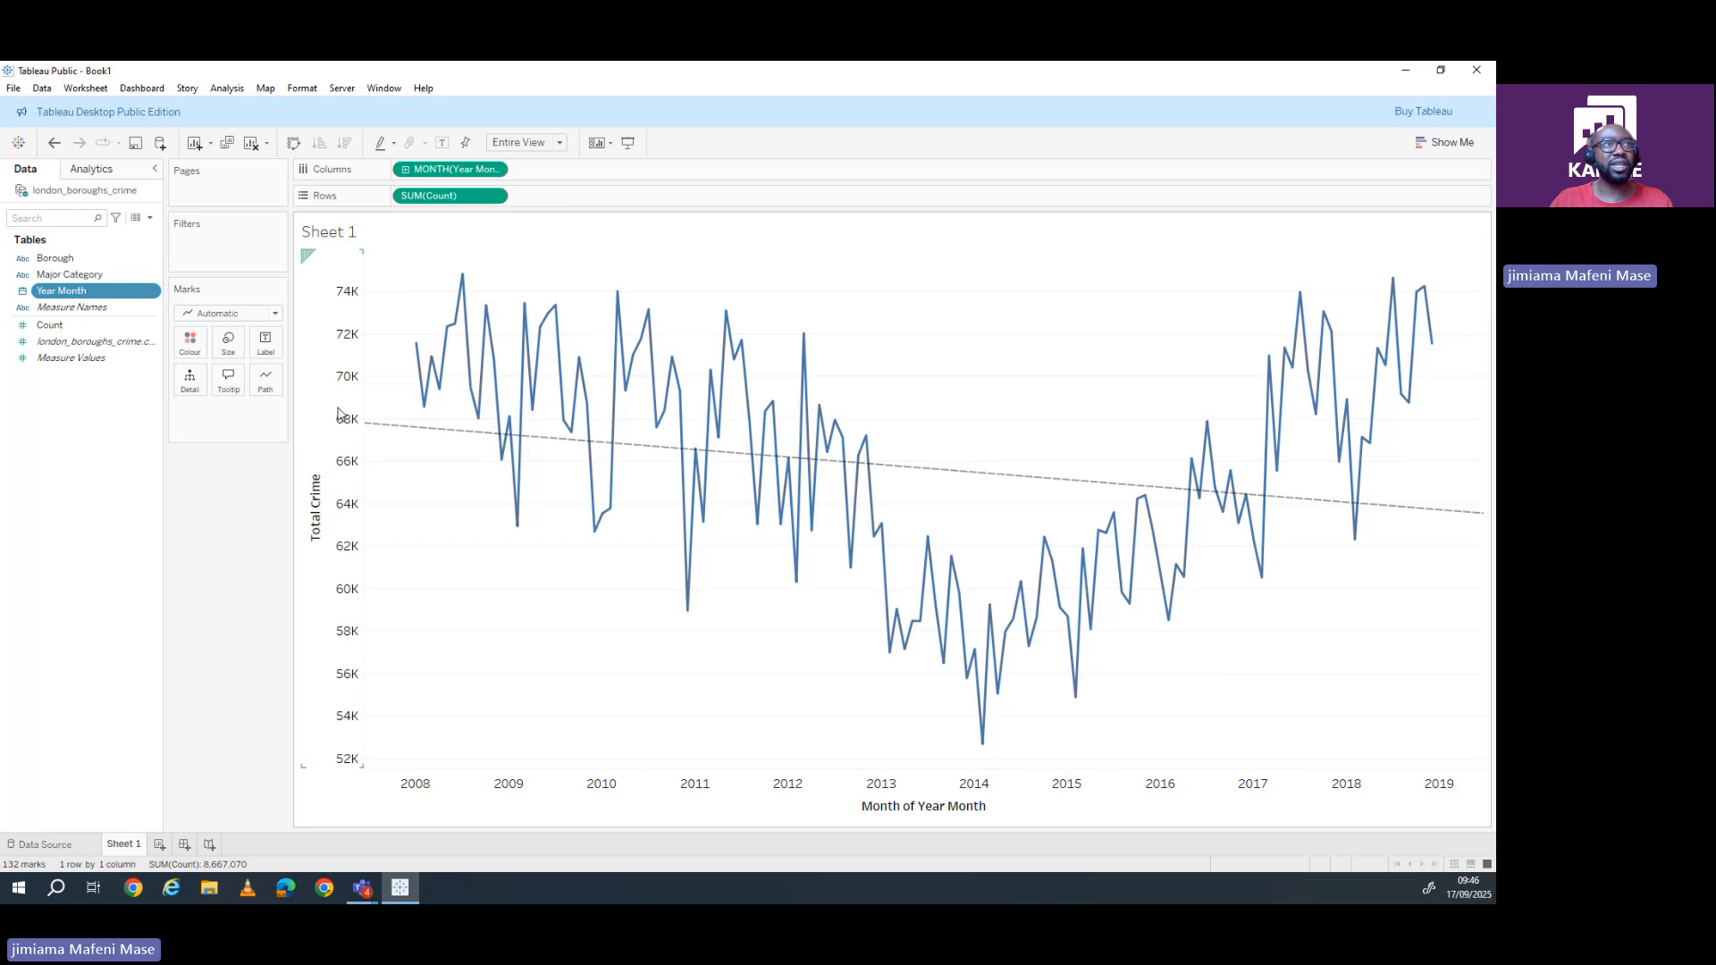
pyautogui.moveTo(585, 434)
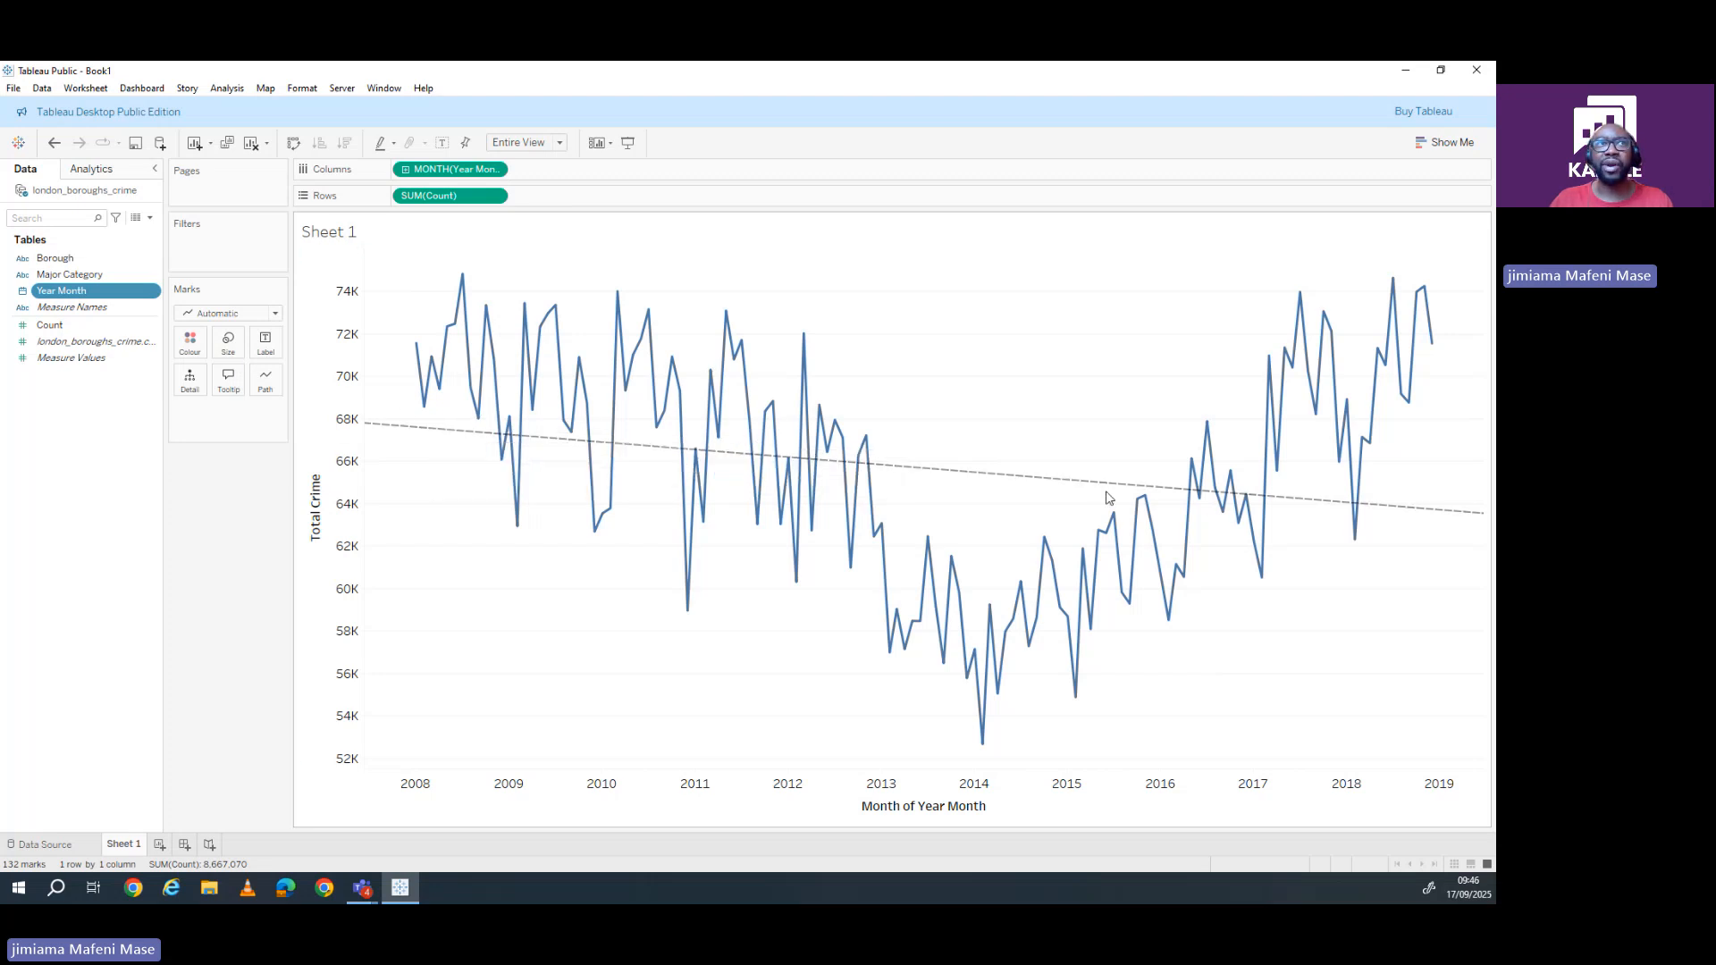
pyautogui.moveTo(1254, 515)
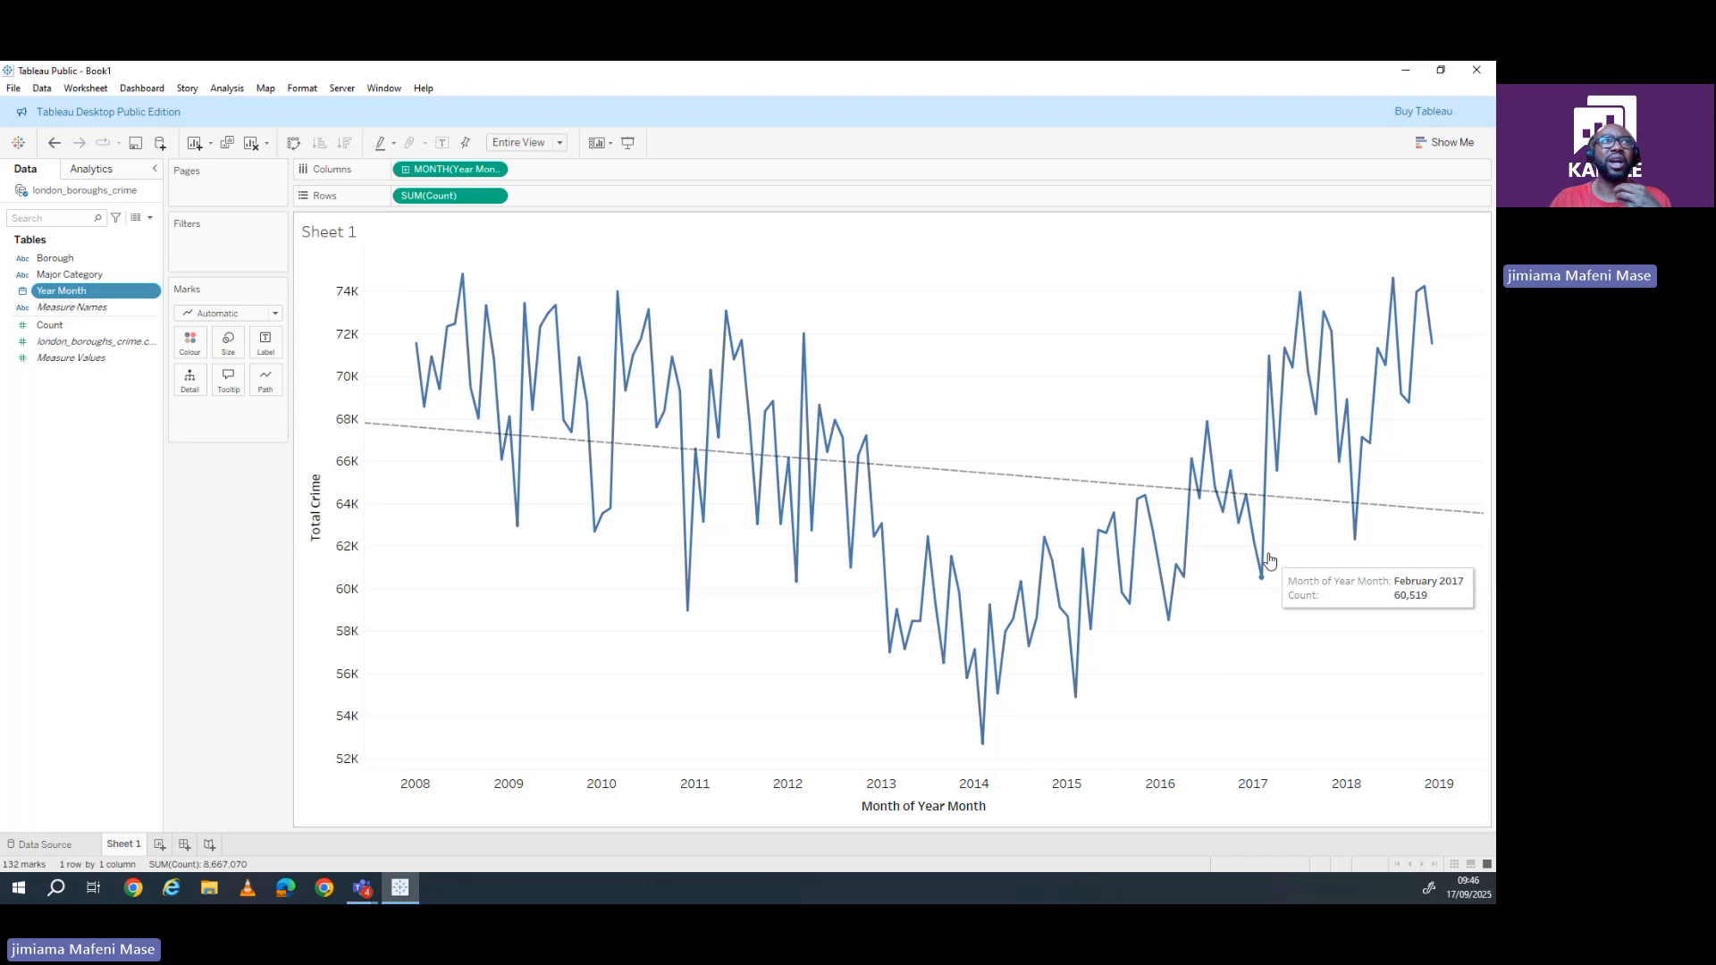
pyautogui.moveTo(1053, 747); pyautogui.dragTo(354, 234)
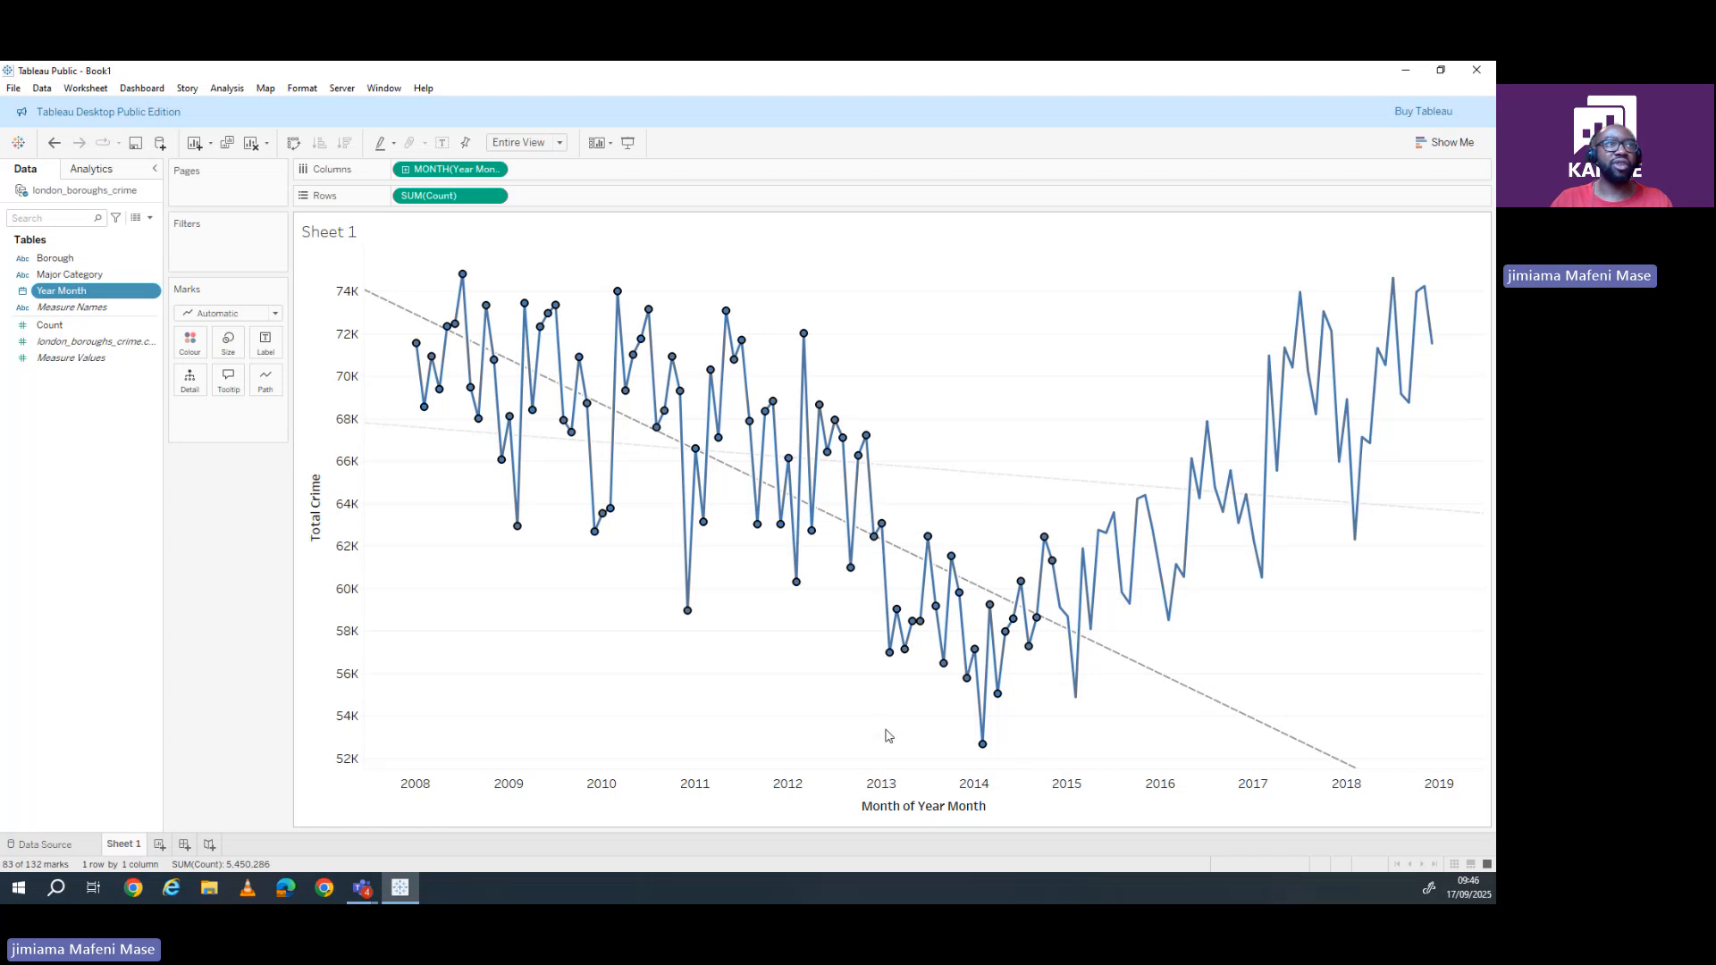
pyautogui.click(927, 756)
pyautogui.moveTo(949, 765); pyautogui.dragTo(1452, 260)
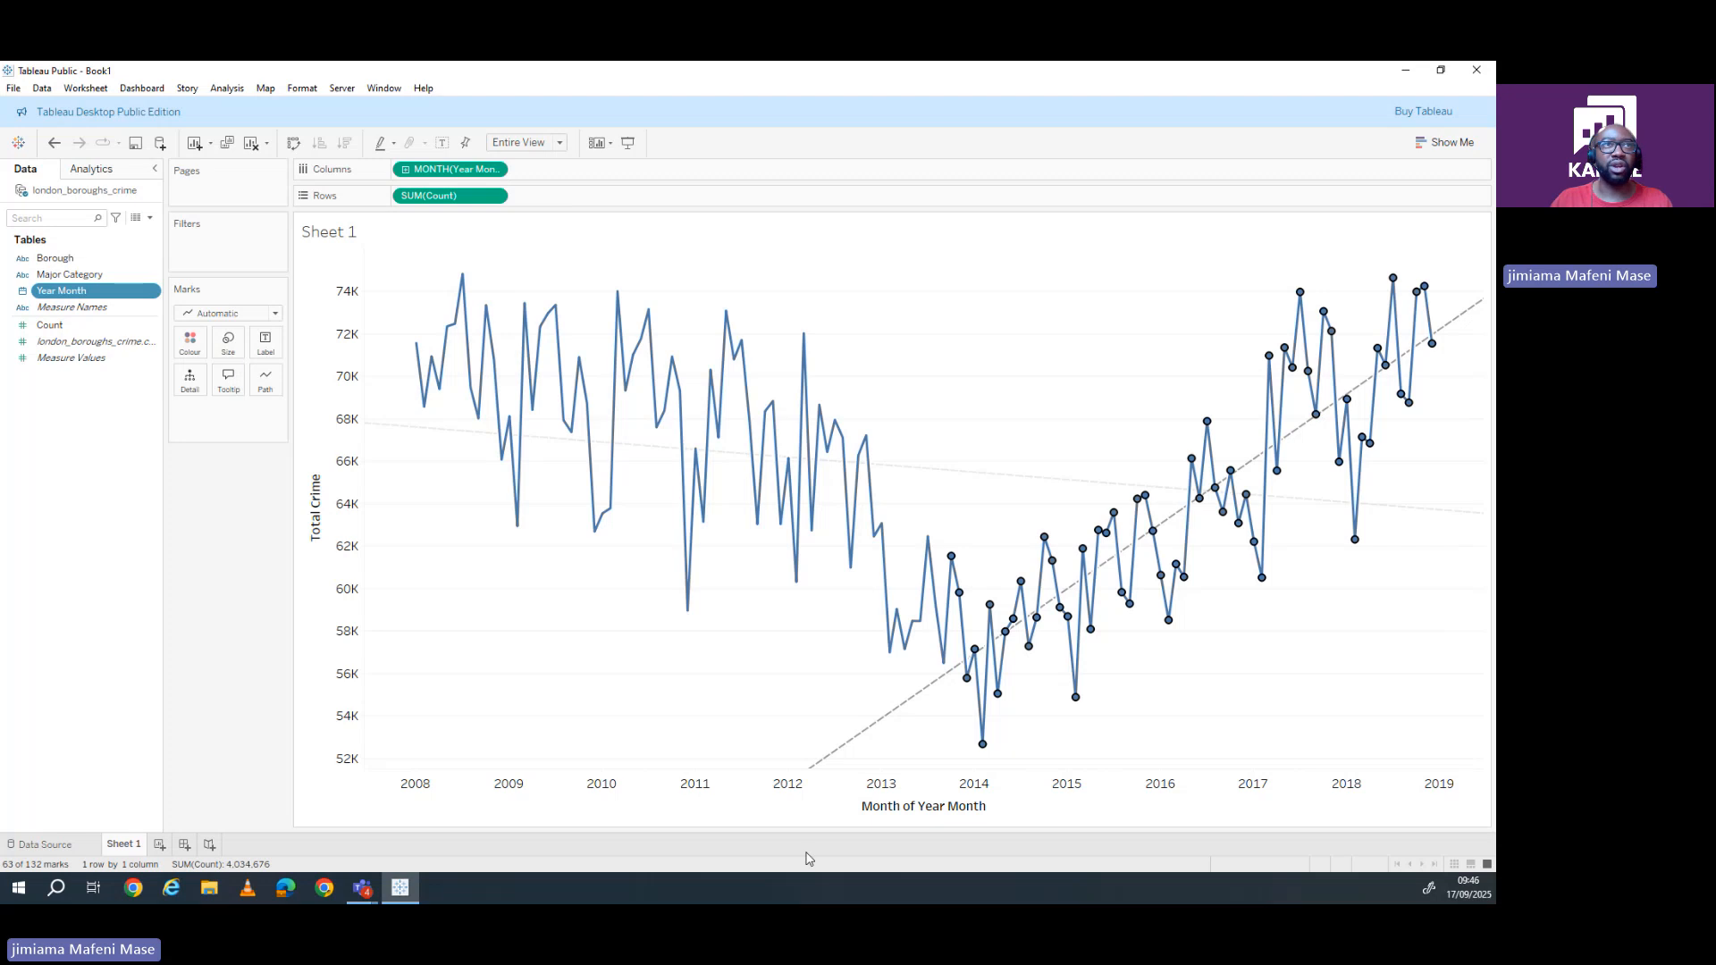
pyautogui.click(1307, 707)
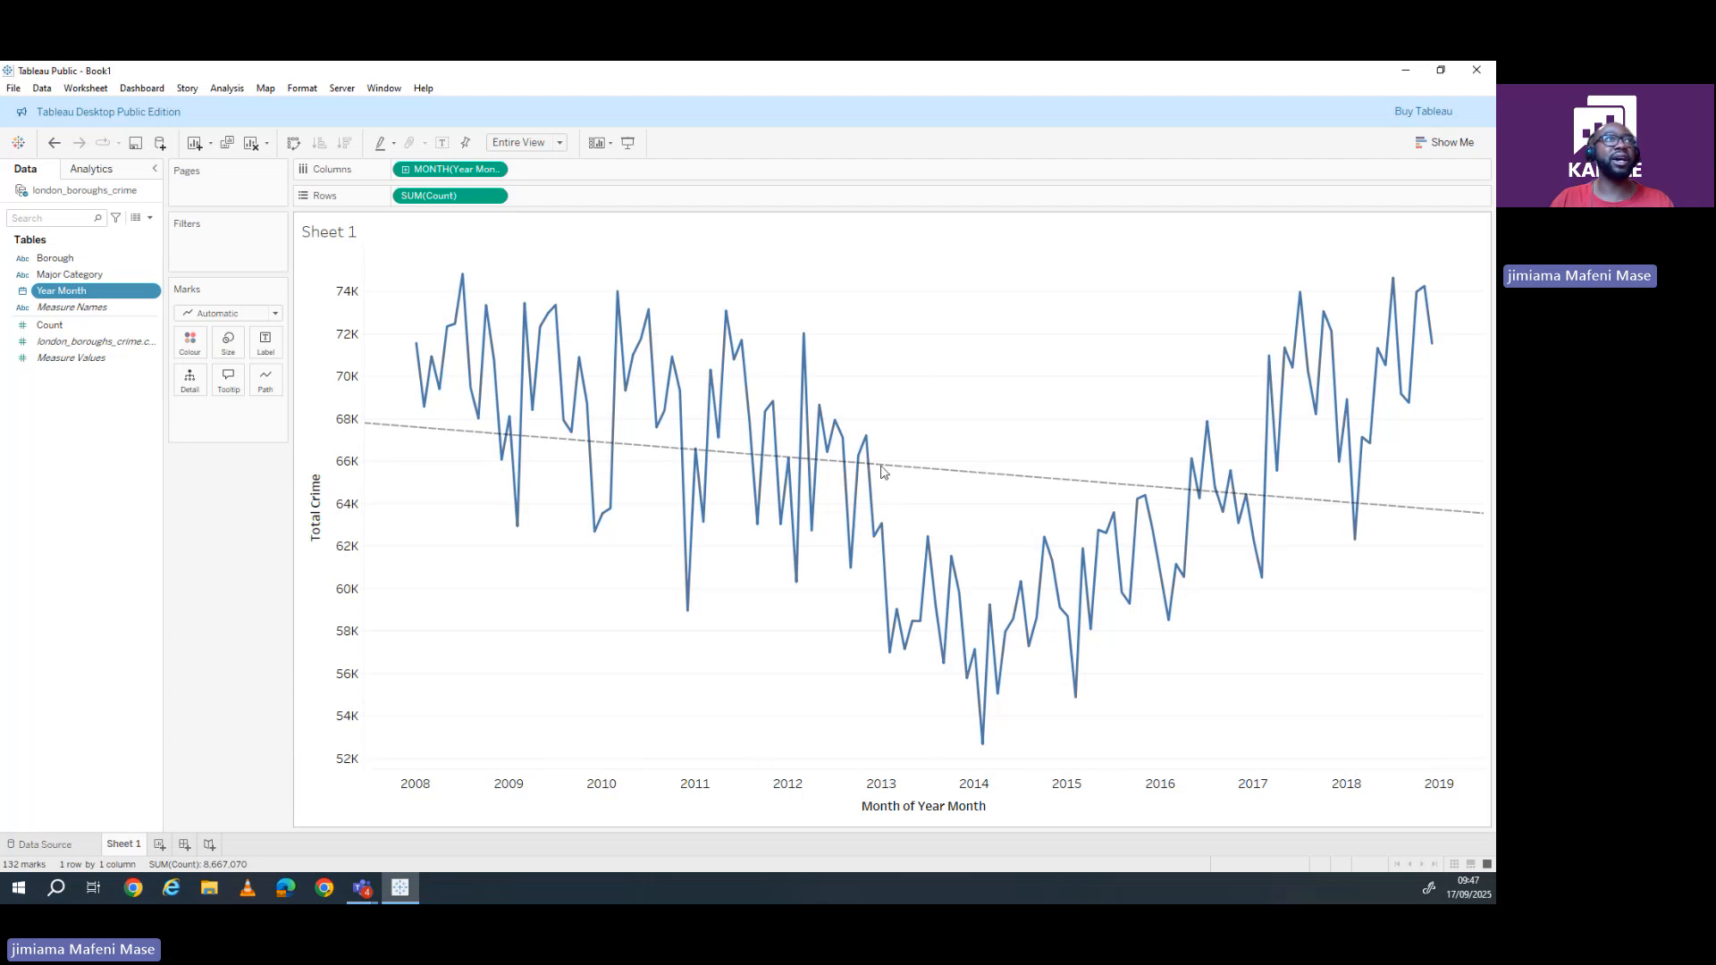
# - Show a forecast on the total crime line chart
pyautogui.rightClick(912, 361)
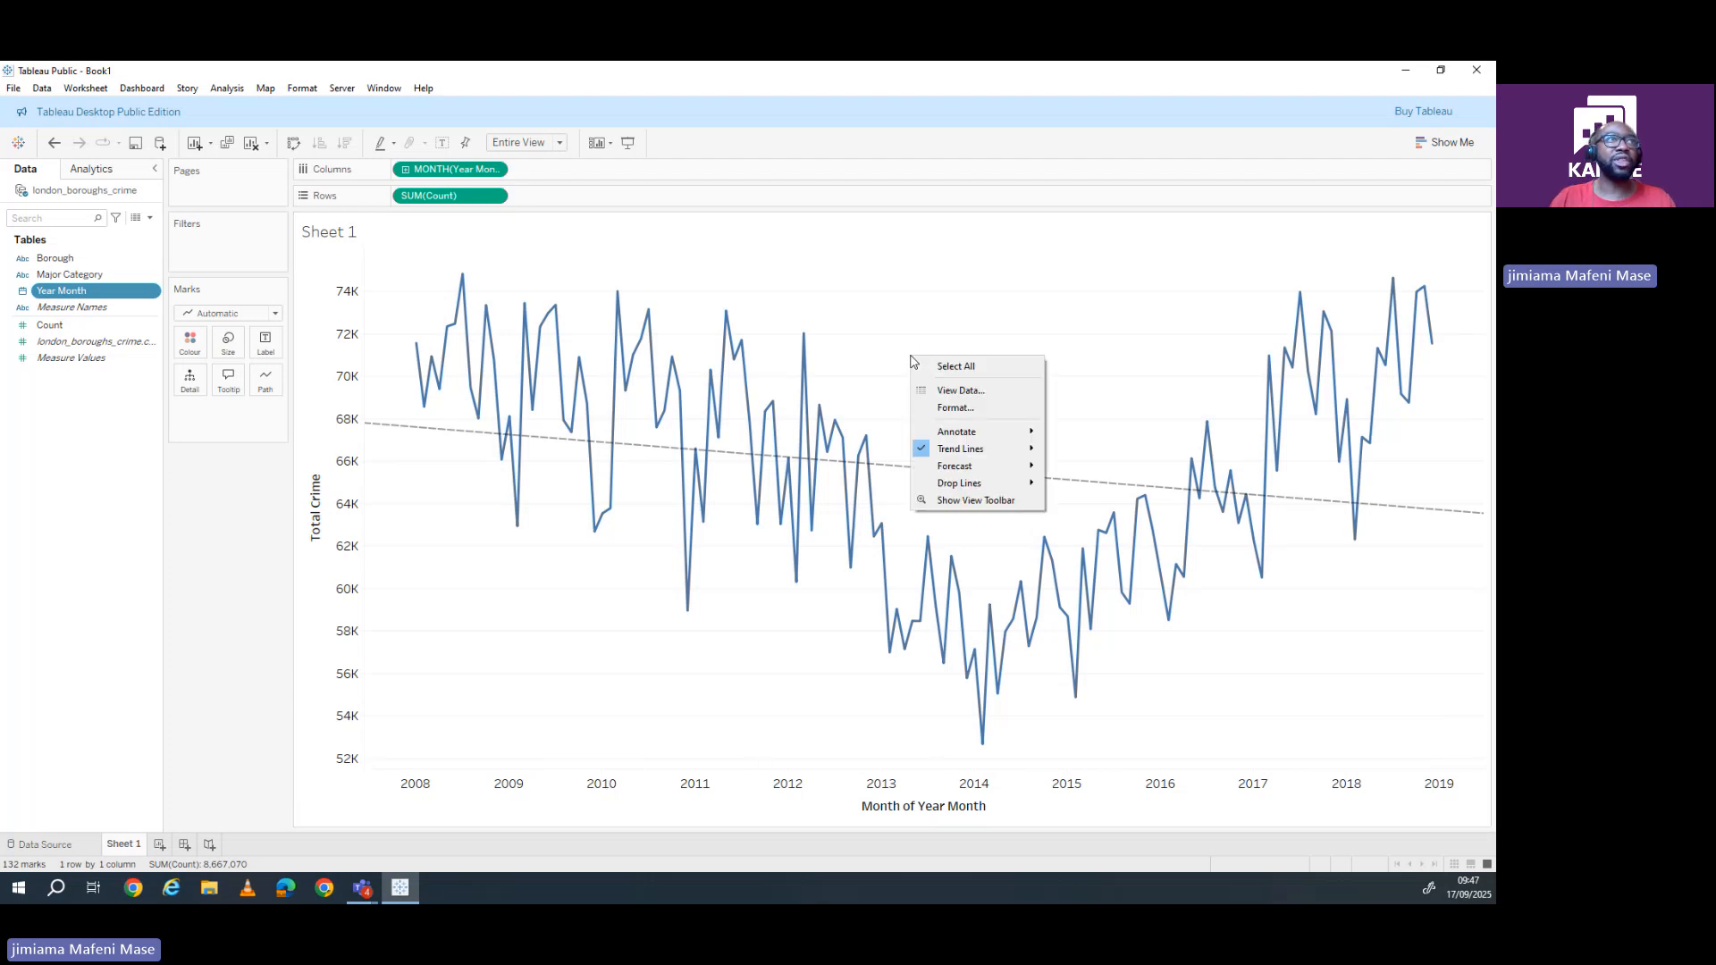
pyautogui.moveTo(953, 470)
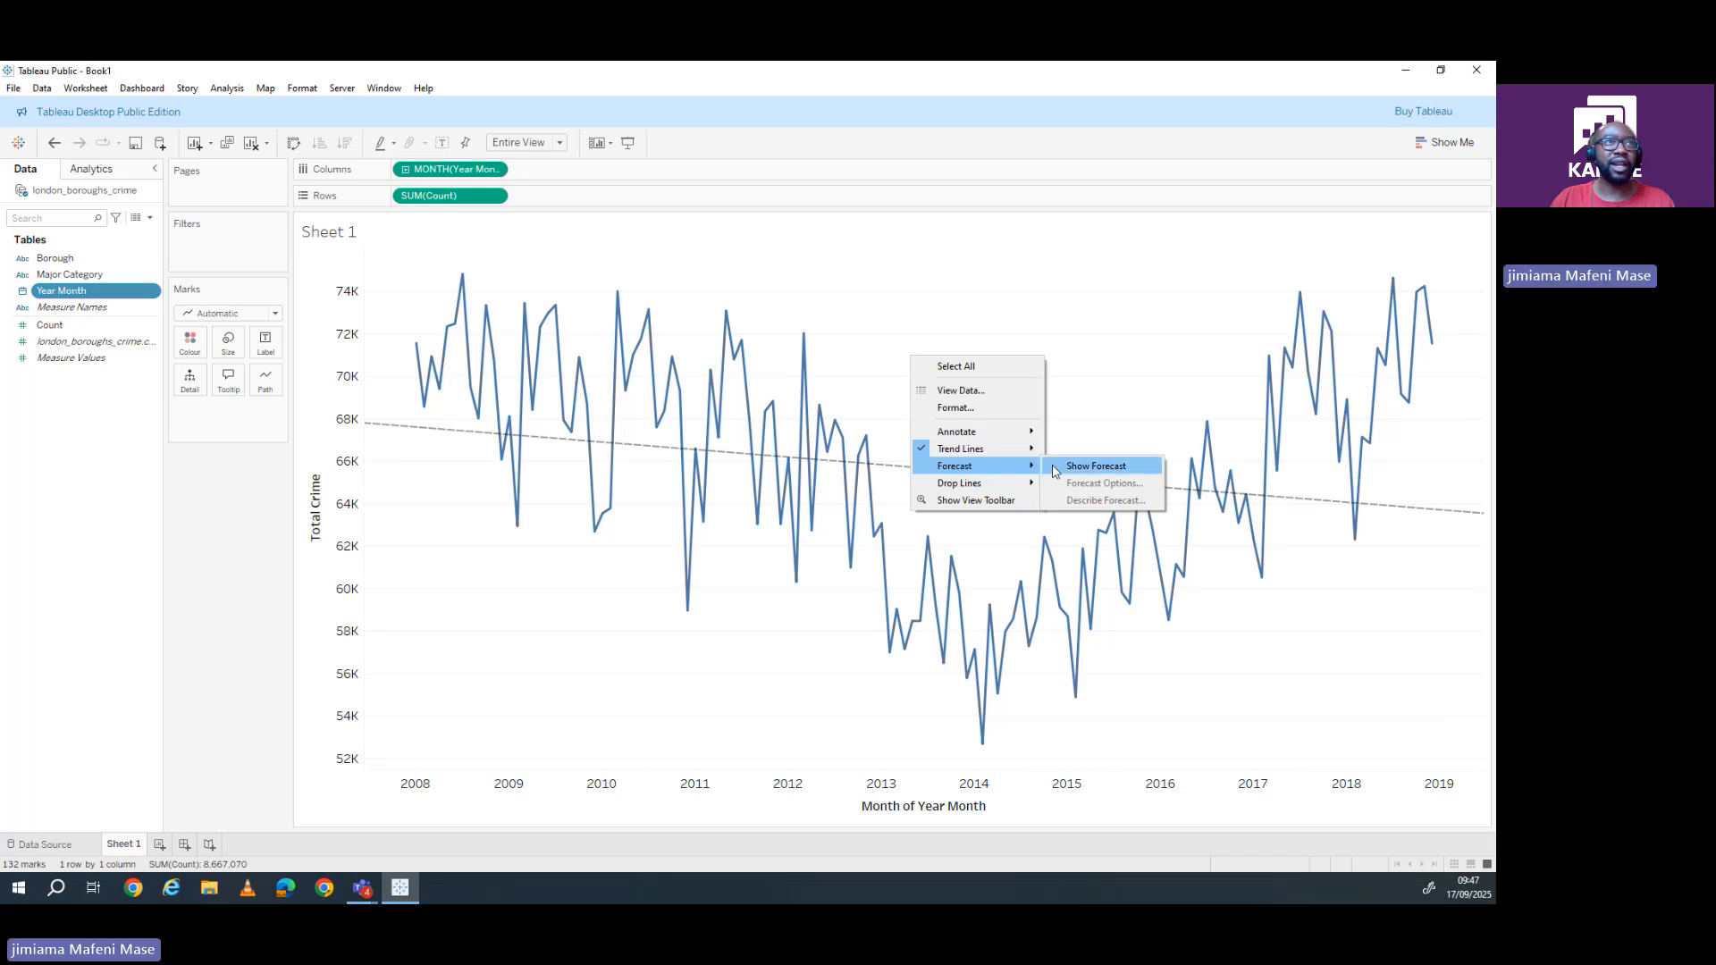
pyautogui.click(1090, 468)
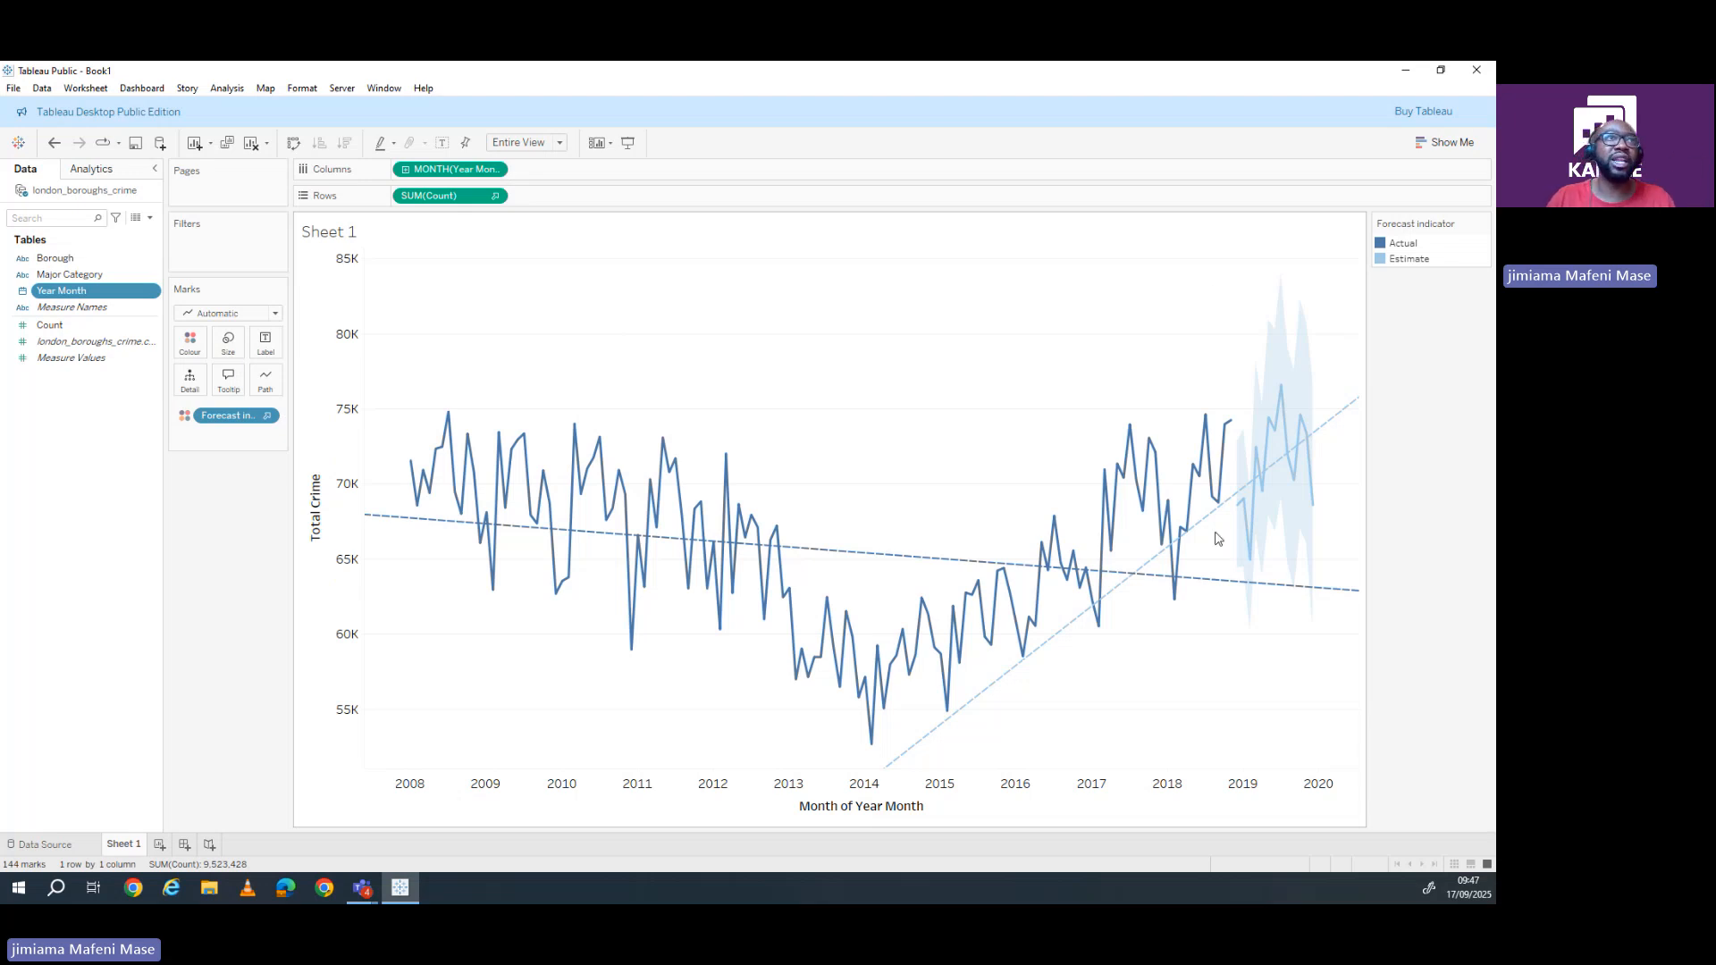
pyautogui.moveTo(1241, 499)
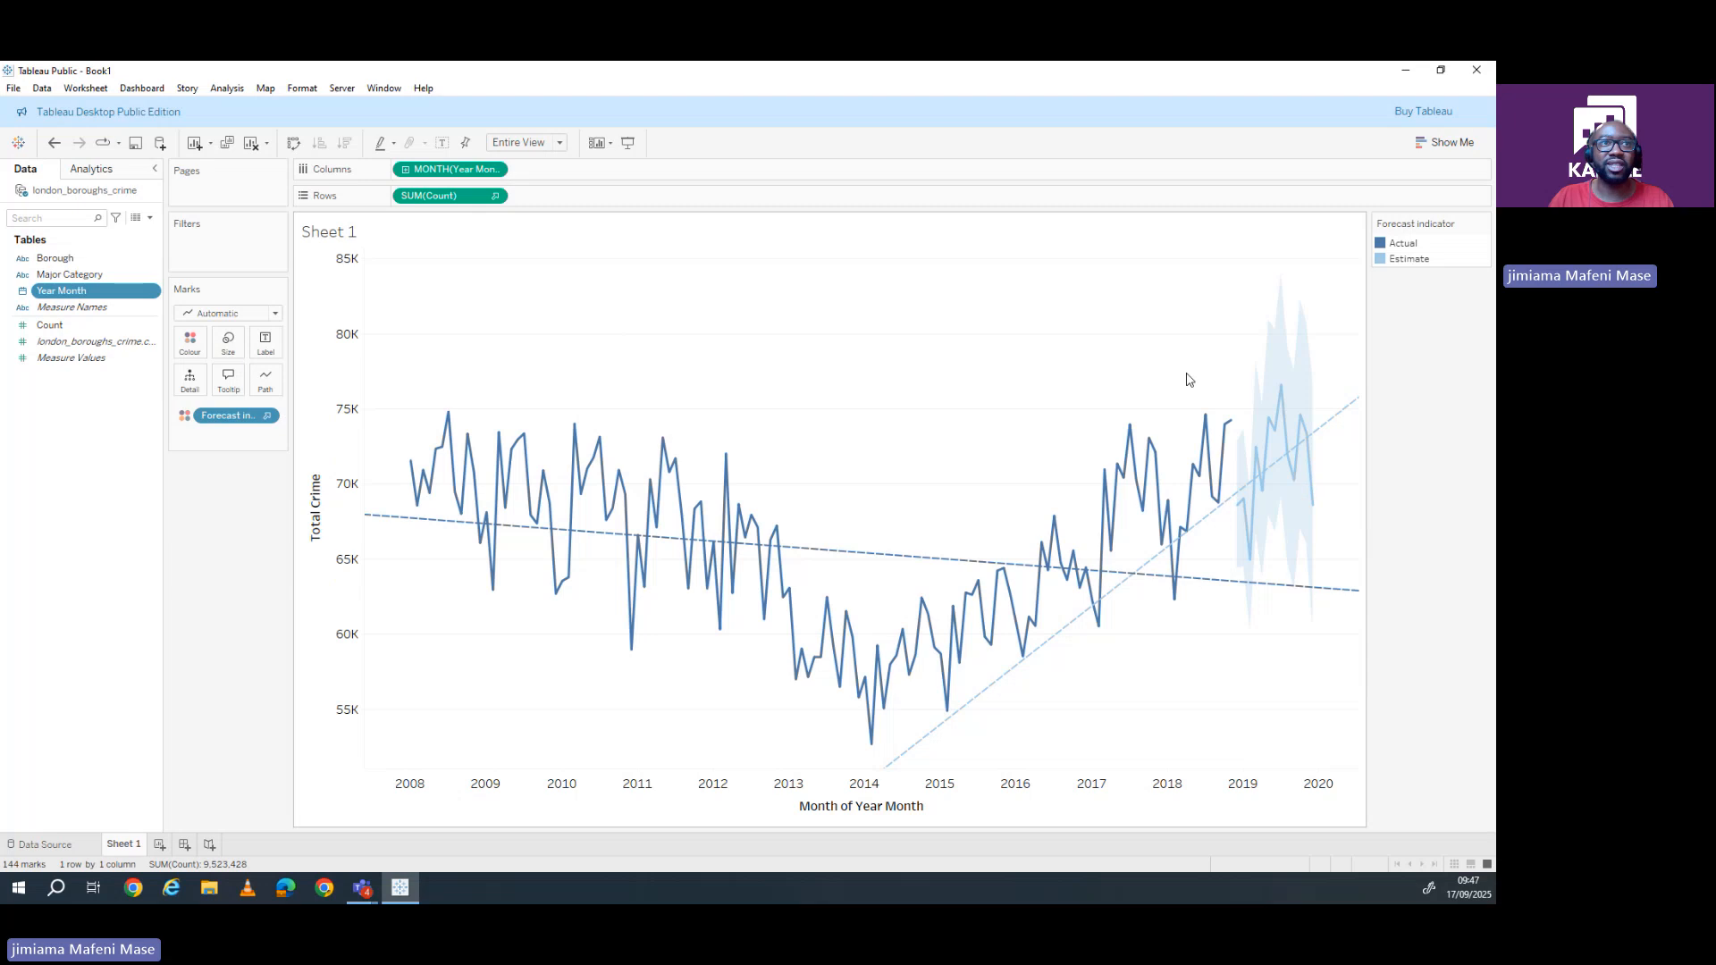
# - Open the forecast options and set the forecast length to exactly 1 year
pyautogui.rightClick(1024, 389)
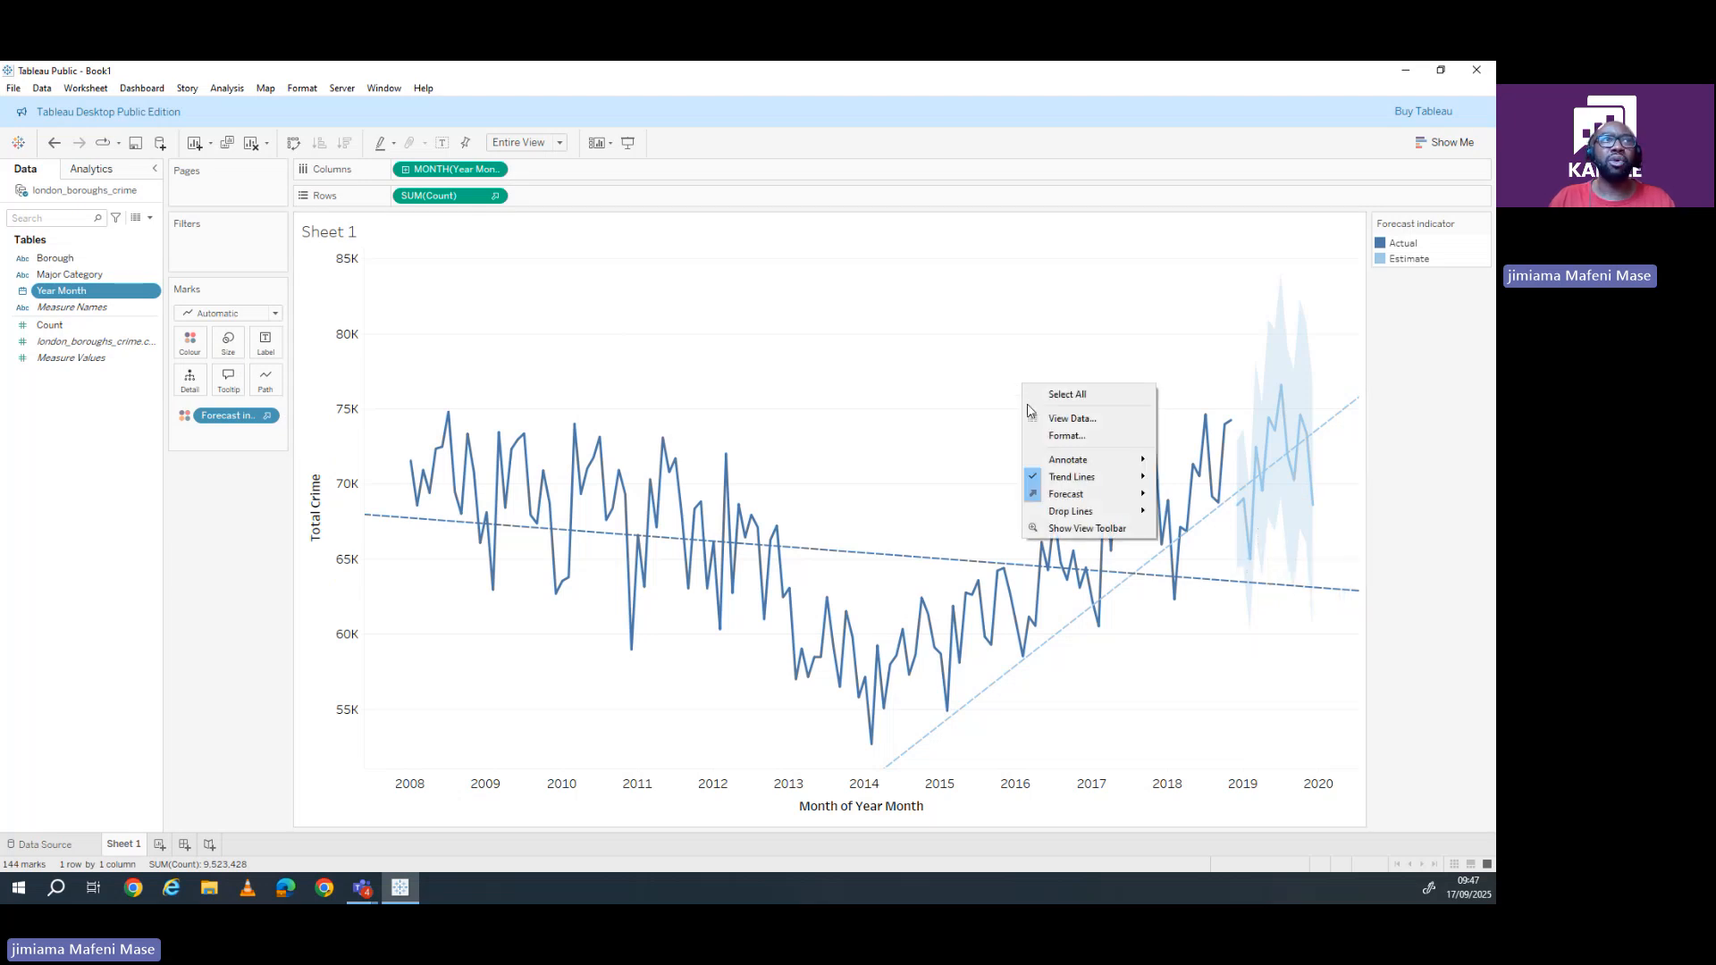
pyautogui.rightClick(981, 389)
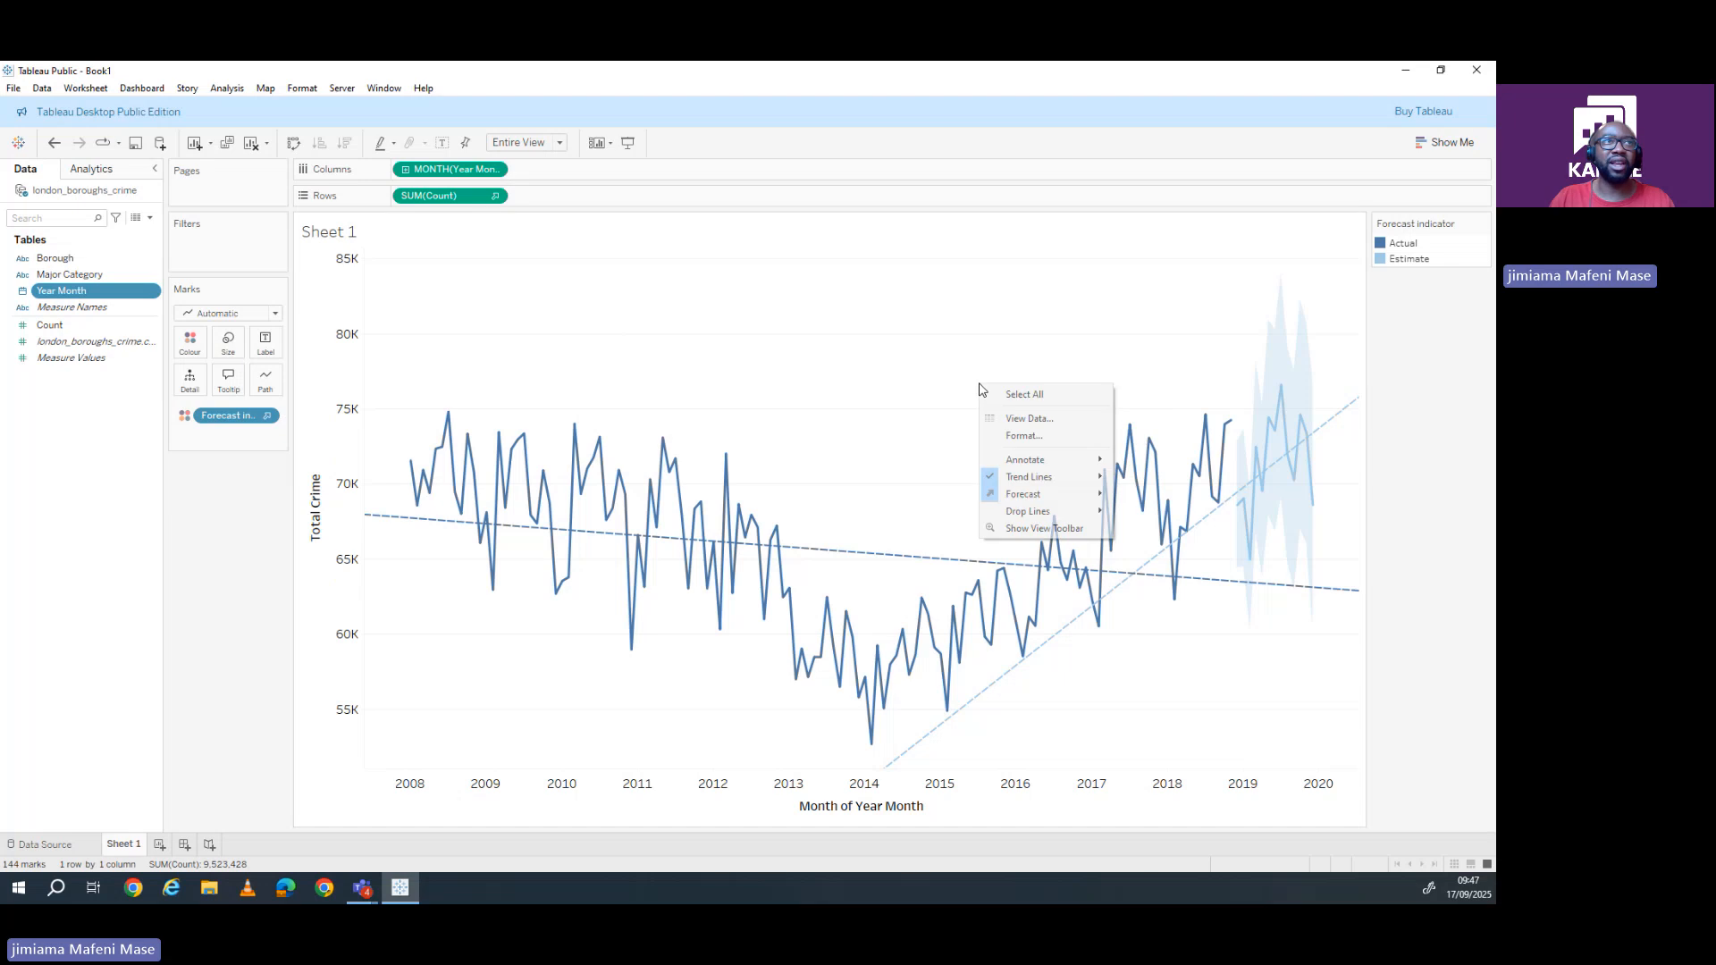
pyautogui.moveTo(1064, 497)
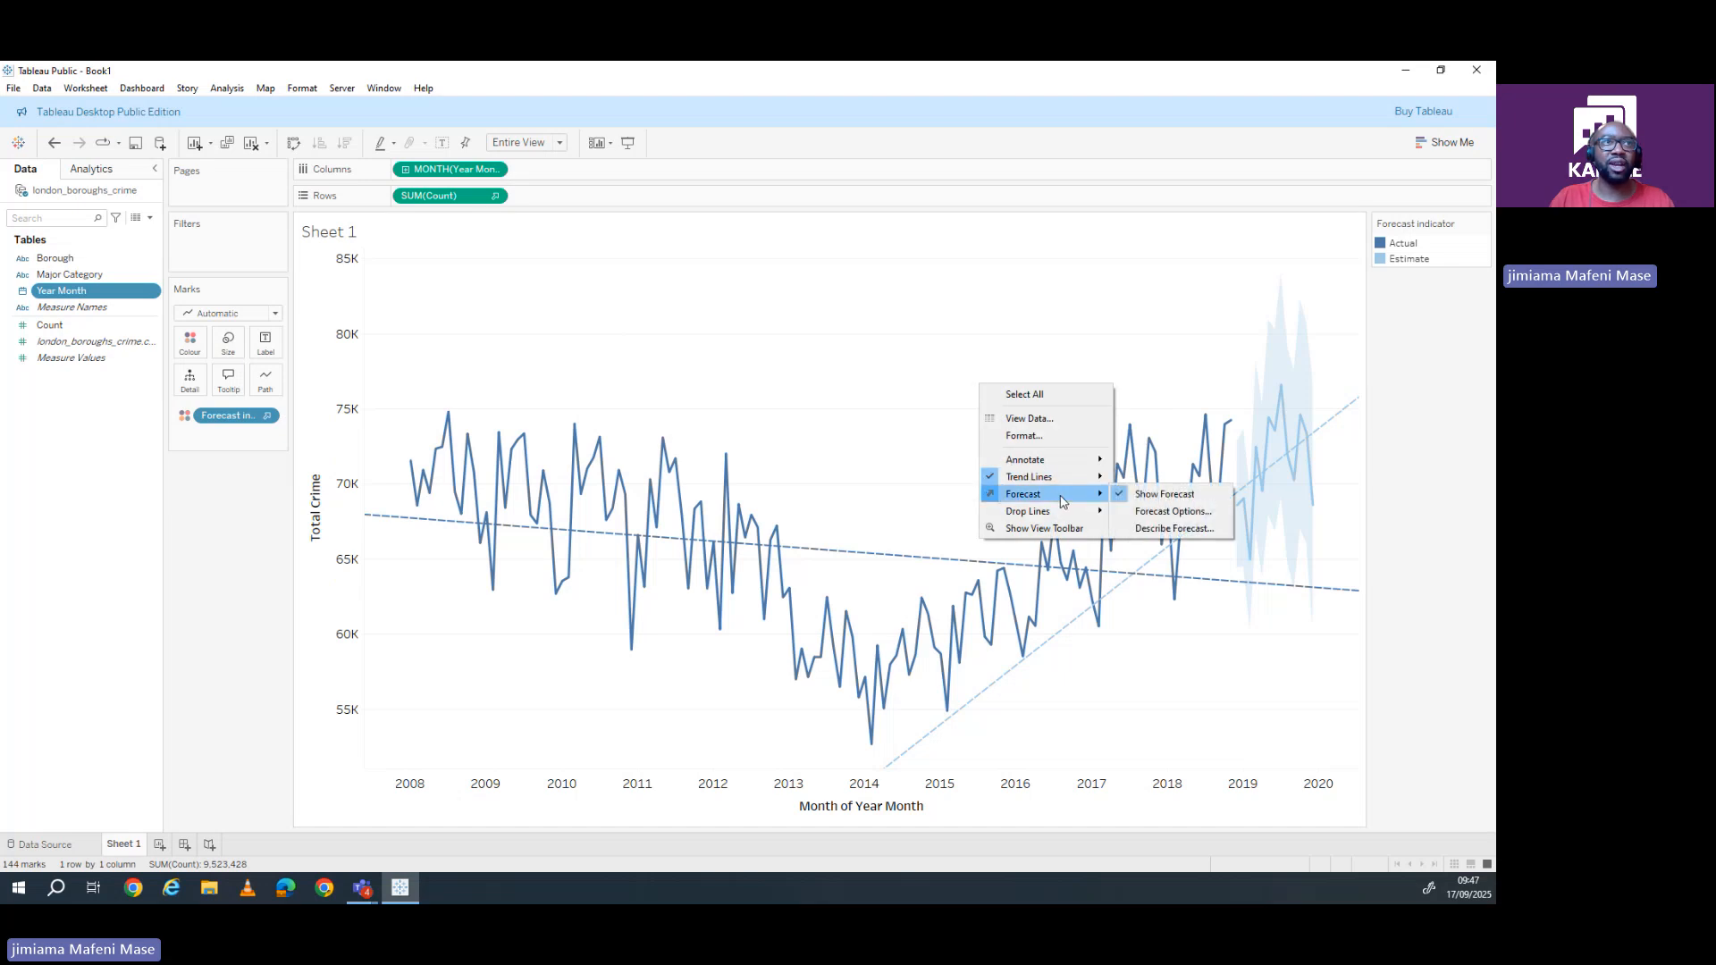
pyautogui.click(1171, 512)
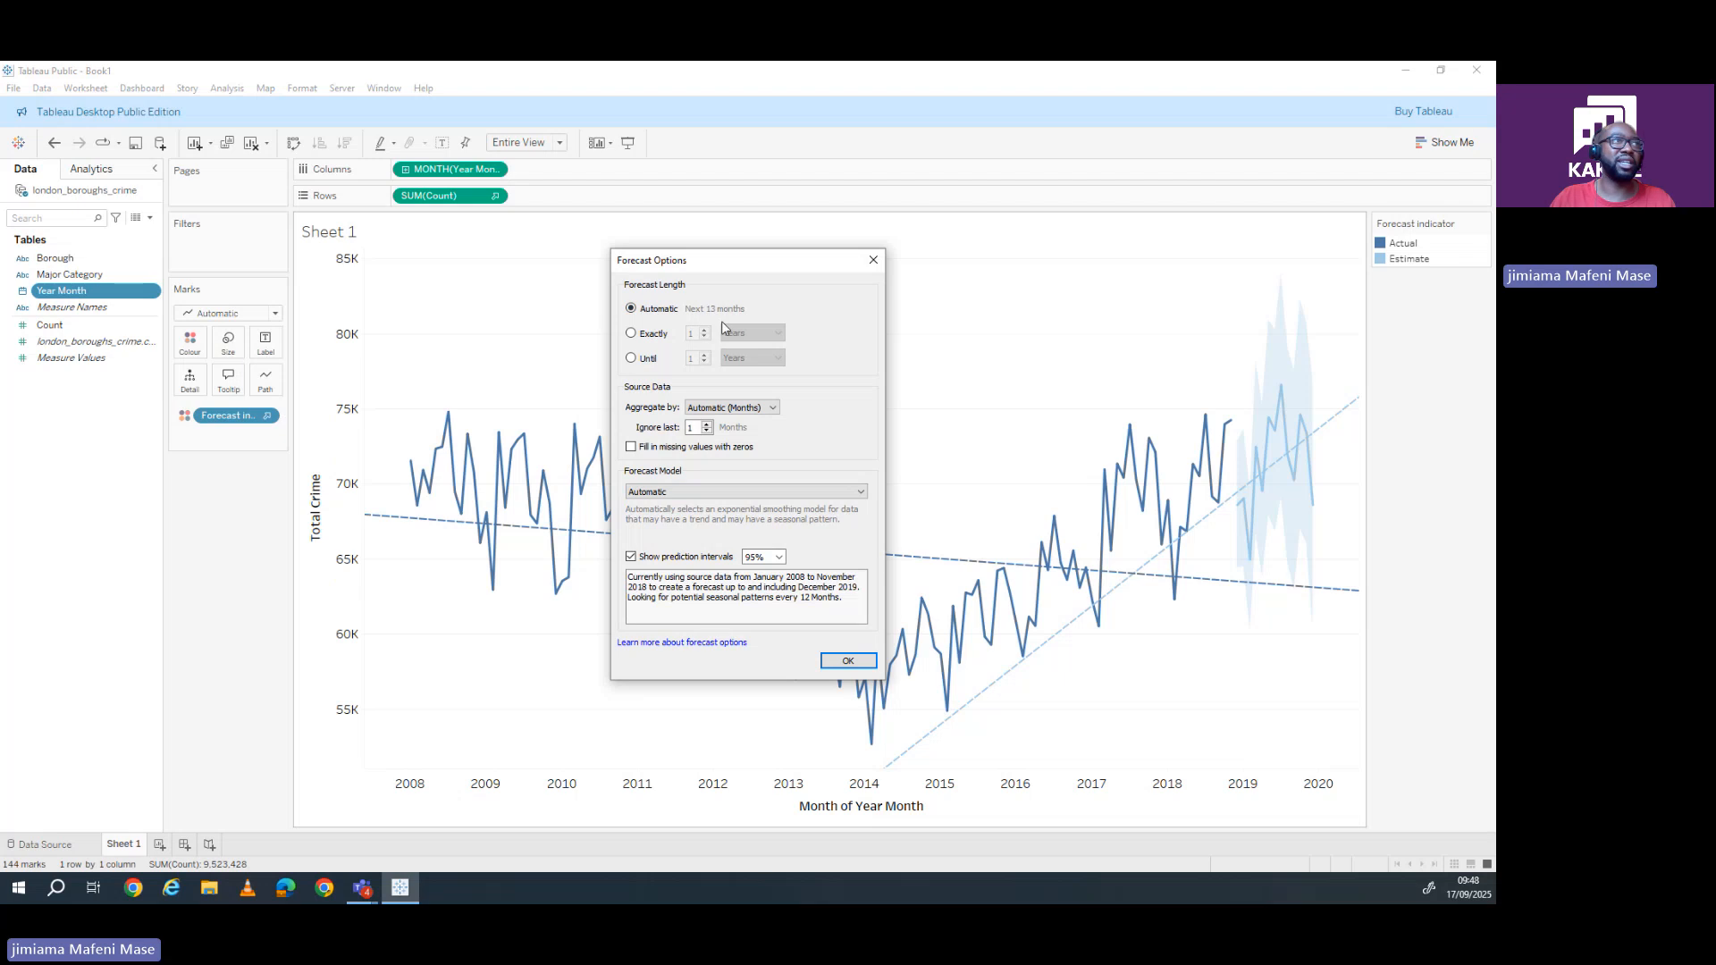
pyautogui.click(632, 336)
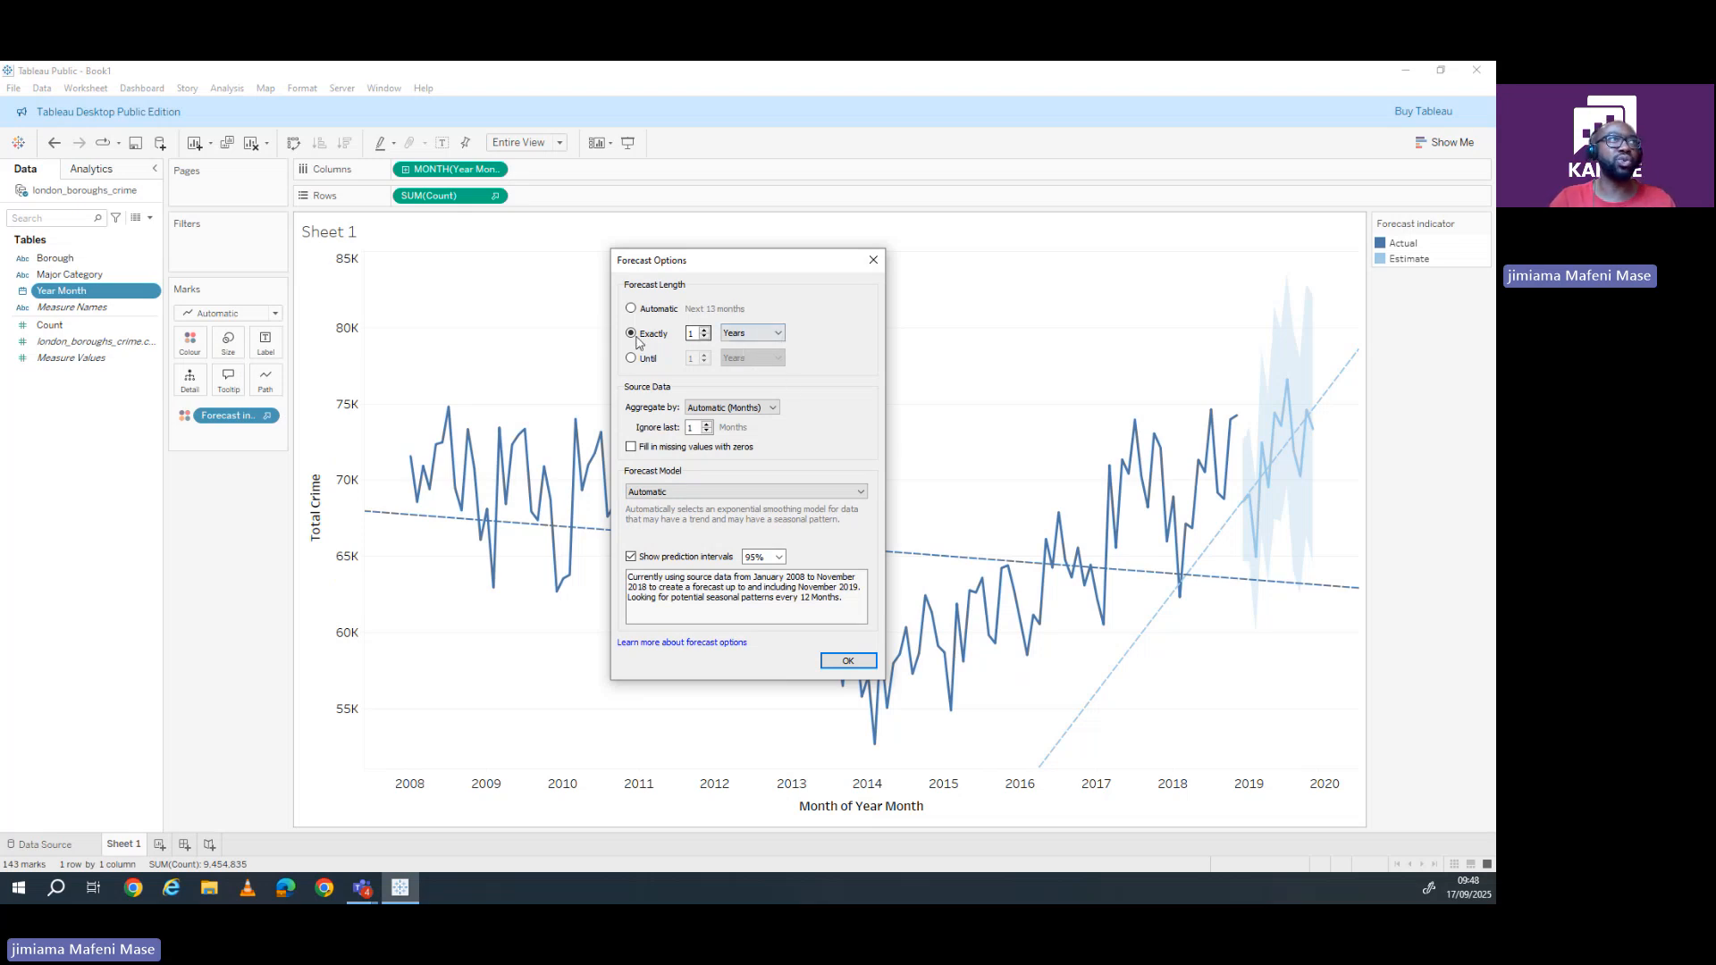
# - Try forecast lengths of exactly 2 and 3 years and return the length to 1 year
pyautogui.click(704, 330)
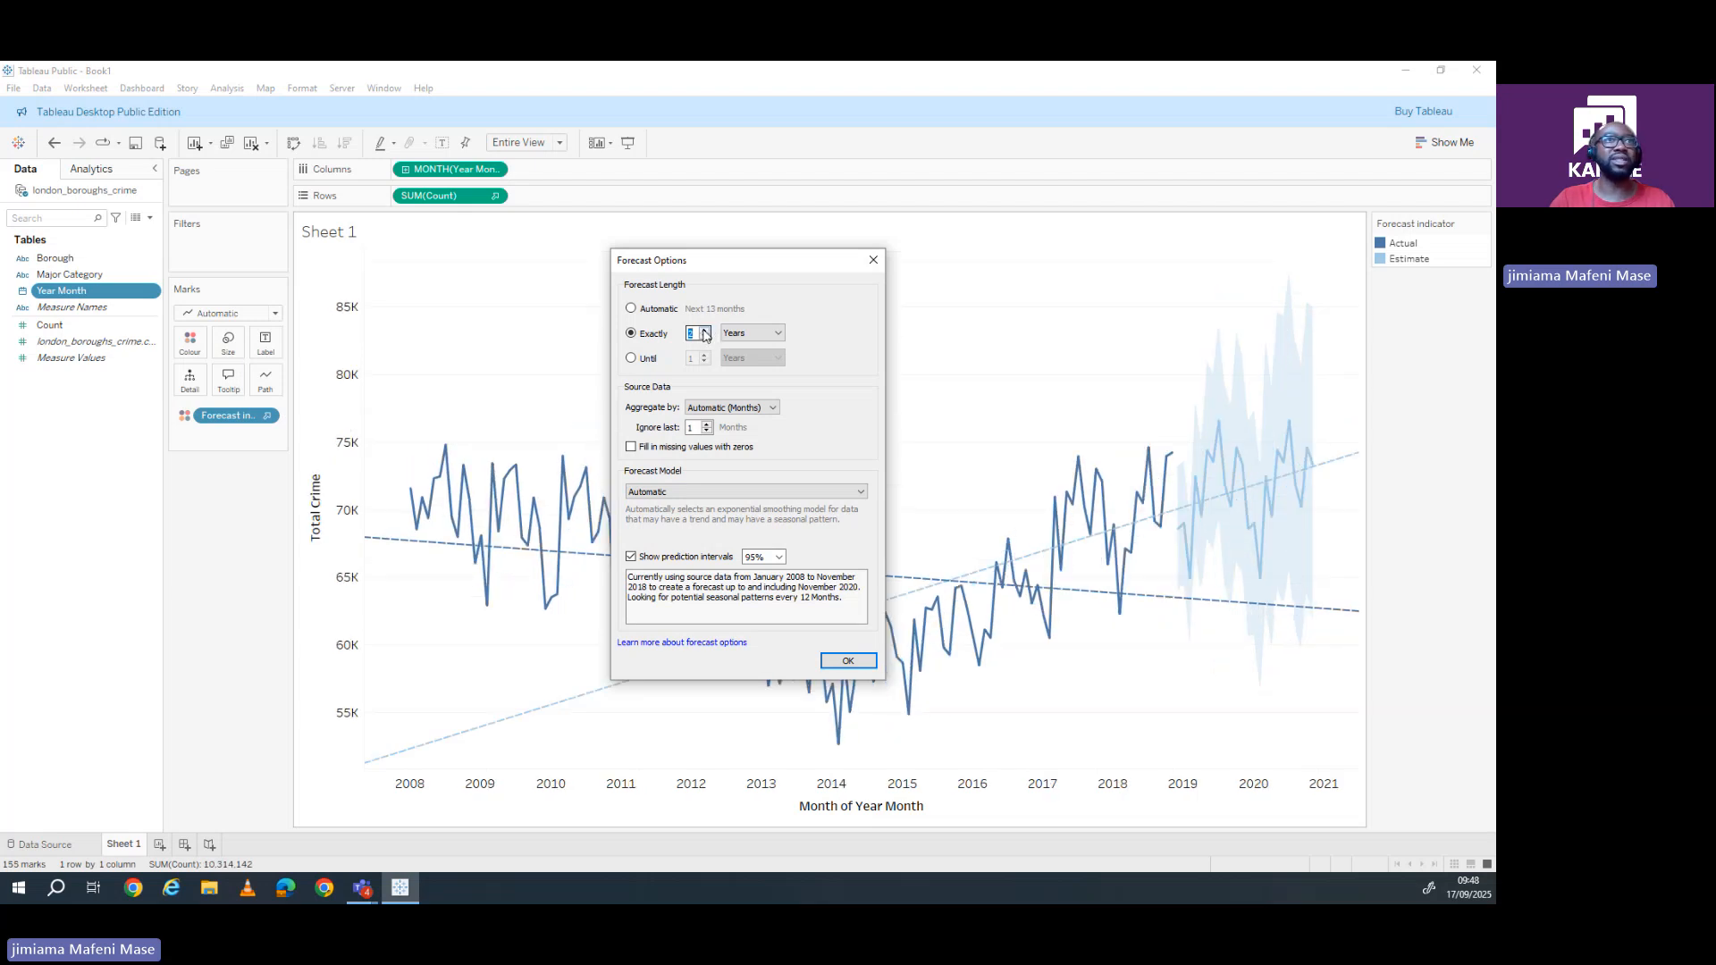
pyautogui.click(704, 330)
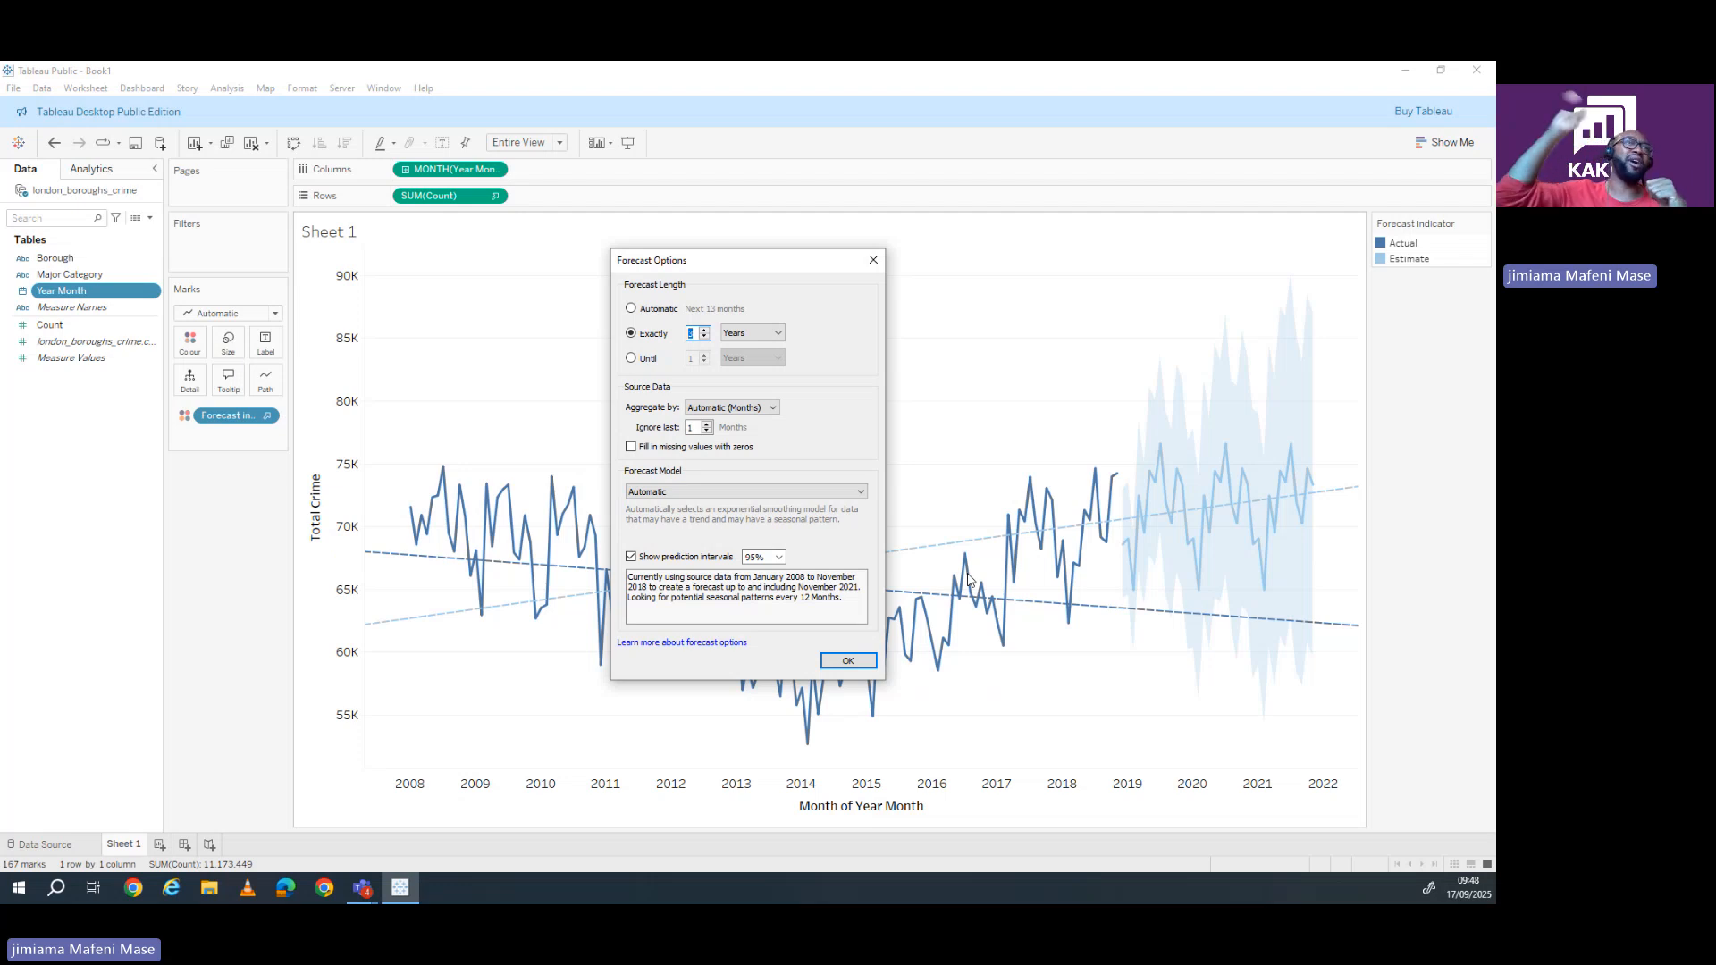
pyautogui.click(705, 337)
pyautogui.click(705, 337)
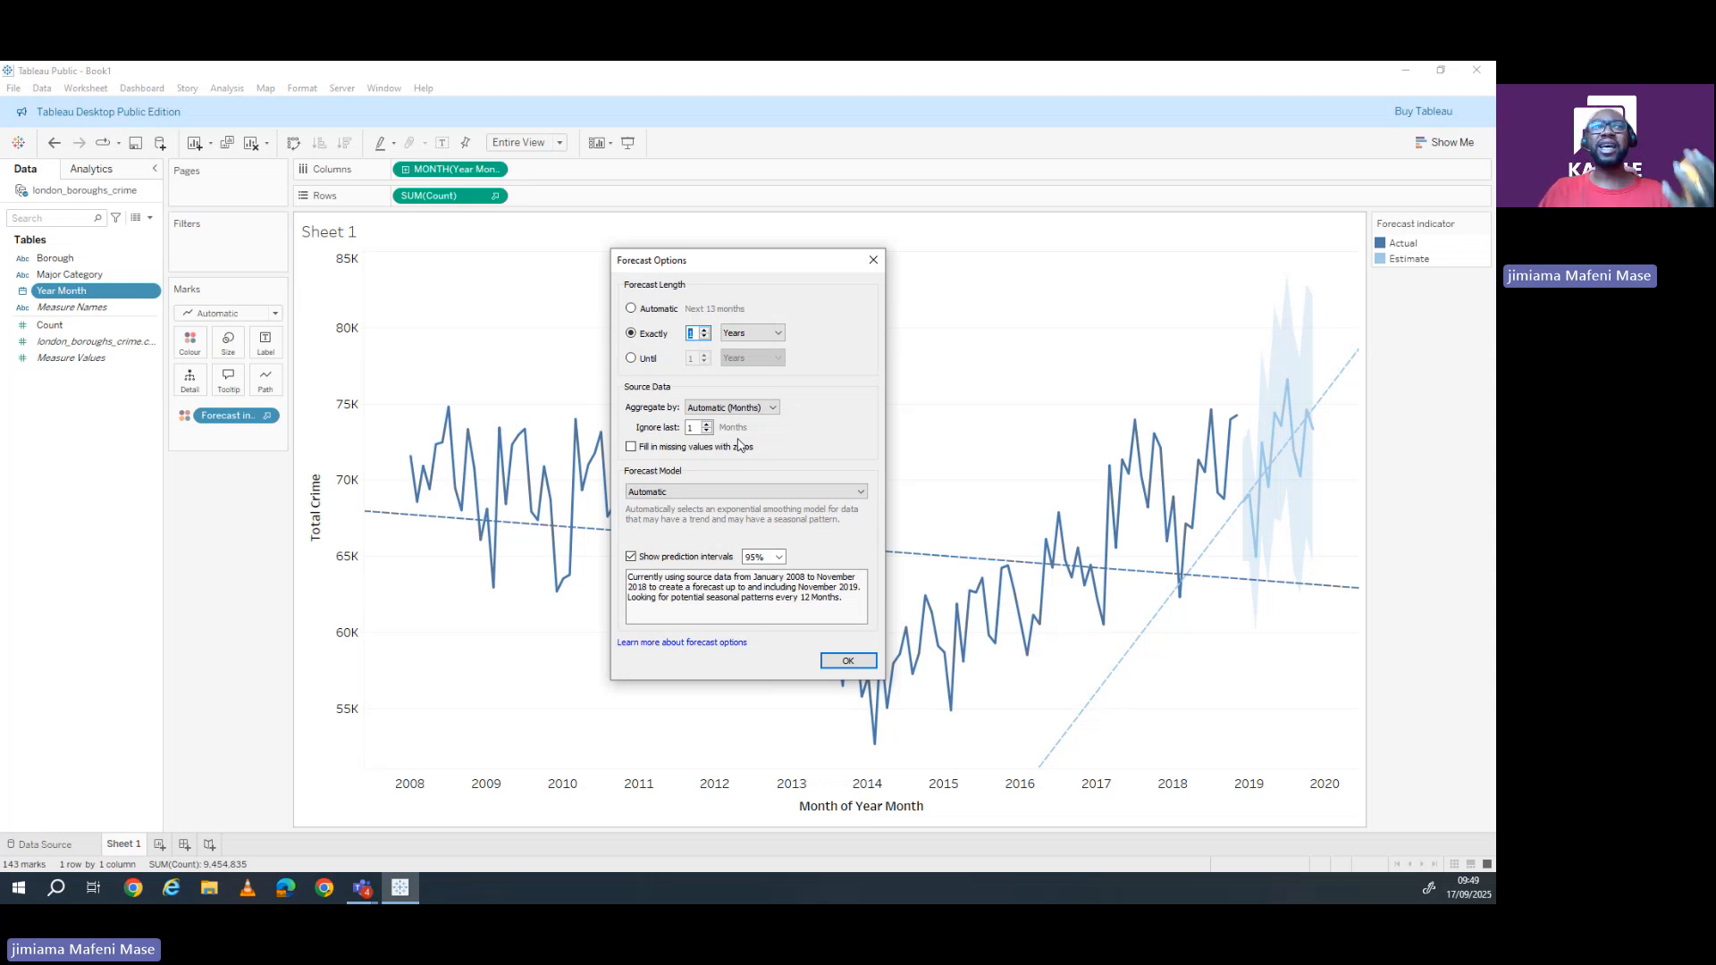
# - Set the forecast to ignore the last 0 months of source data, apply it and reopen the forecast options
pyautogui.click(706, 431)
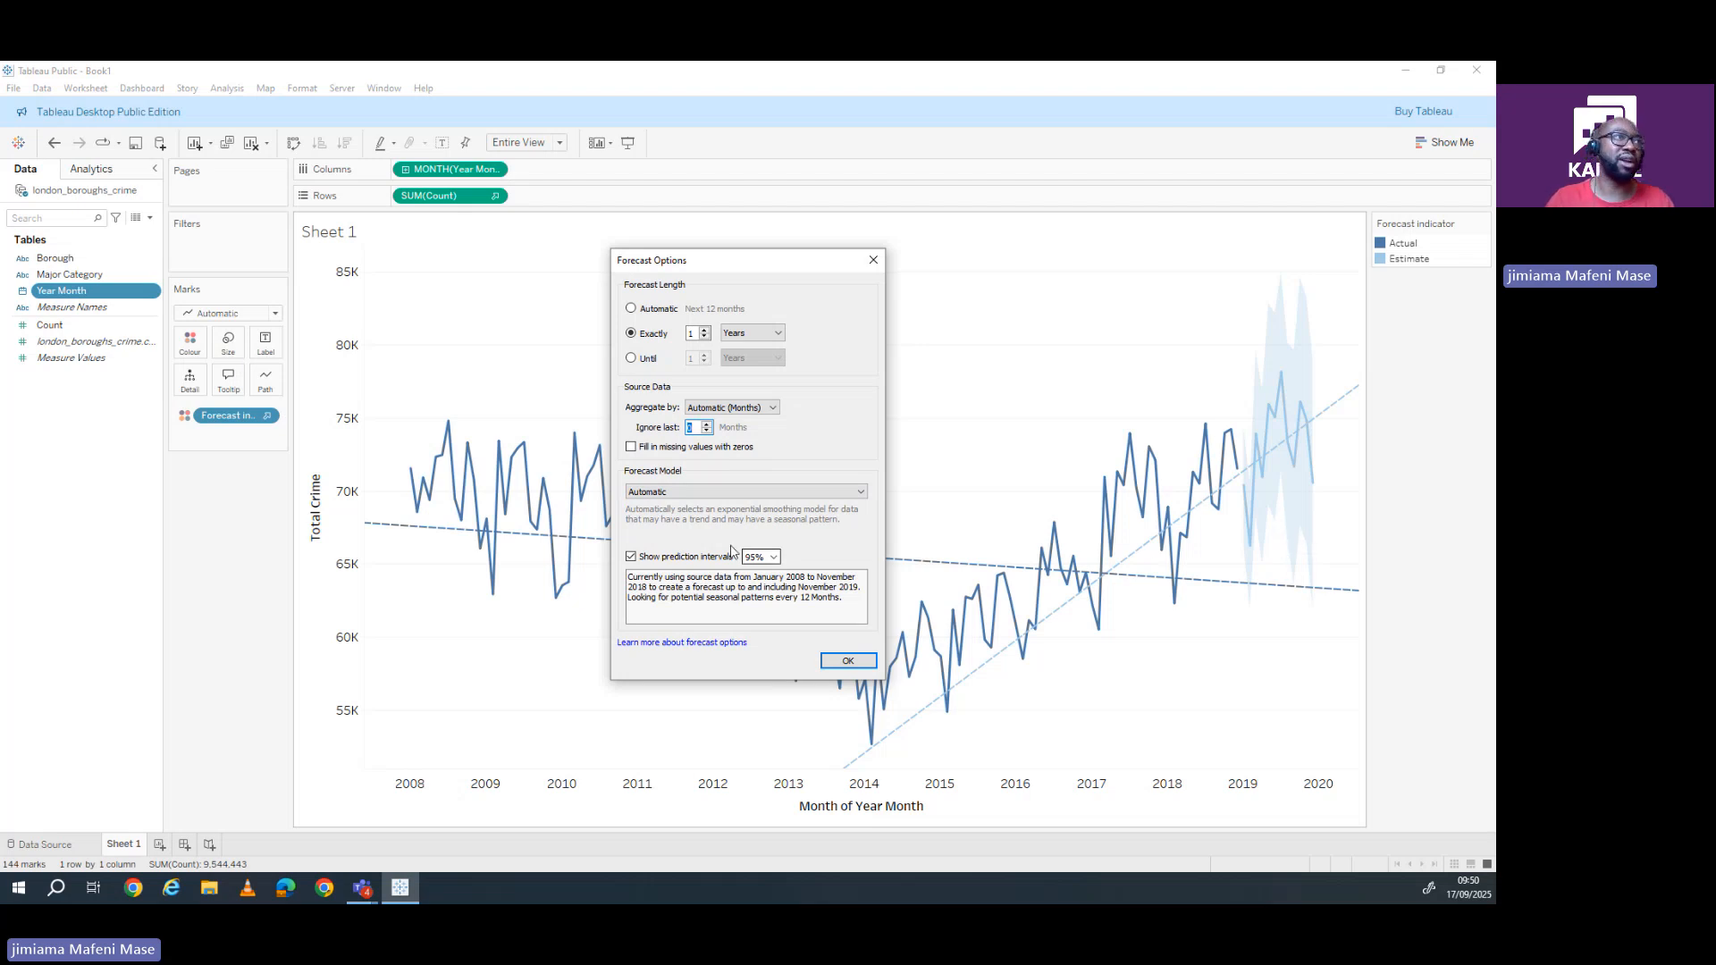
pyautogui.click(840, 661)
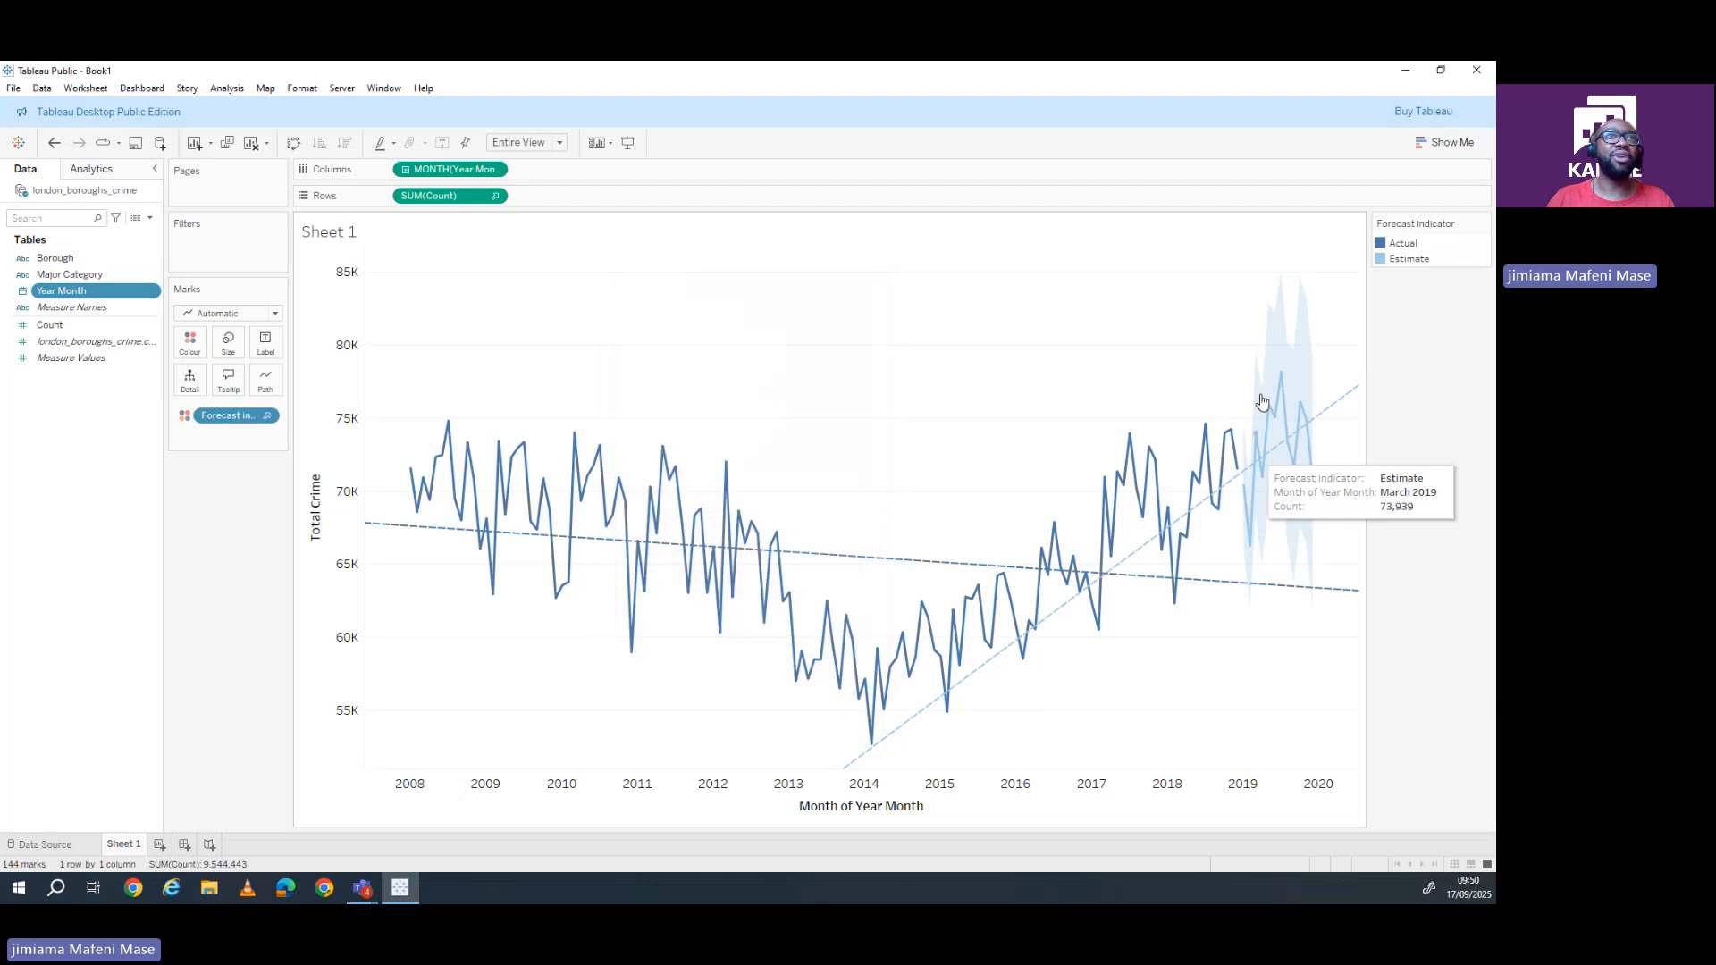
pyautogui.rightClick(905, 388)
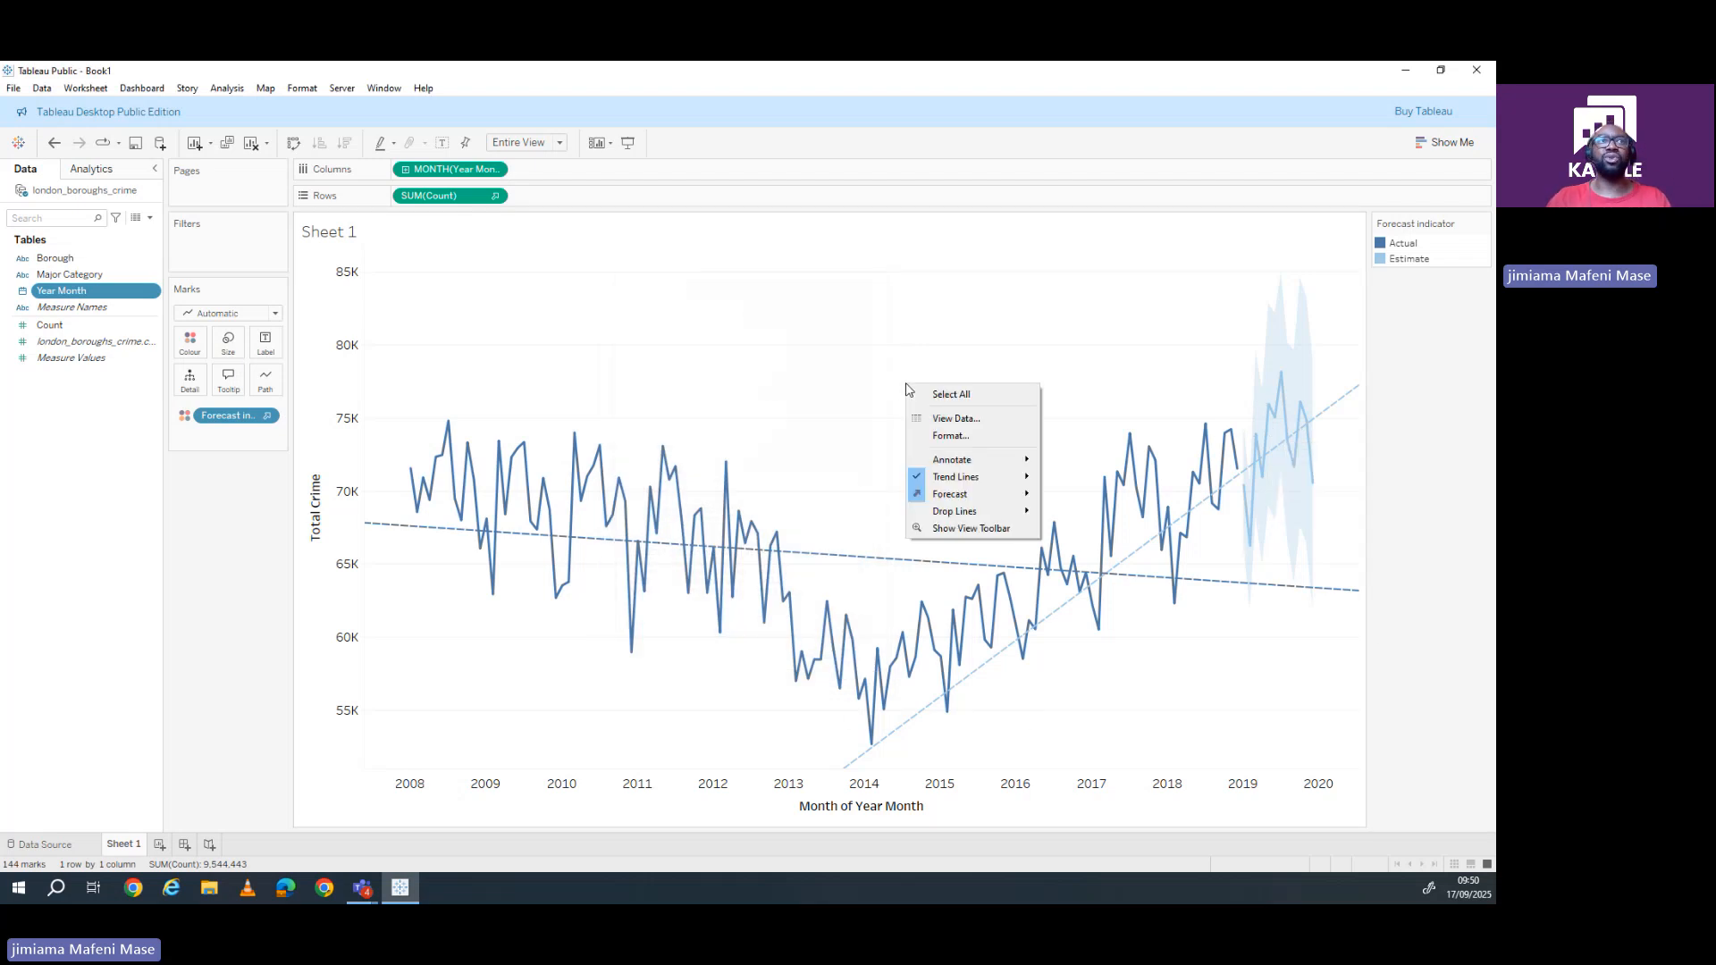
pyautogui.moveTo(985, 498)
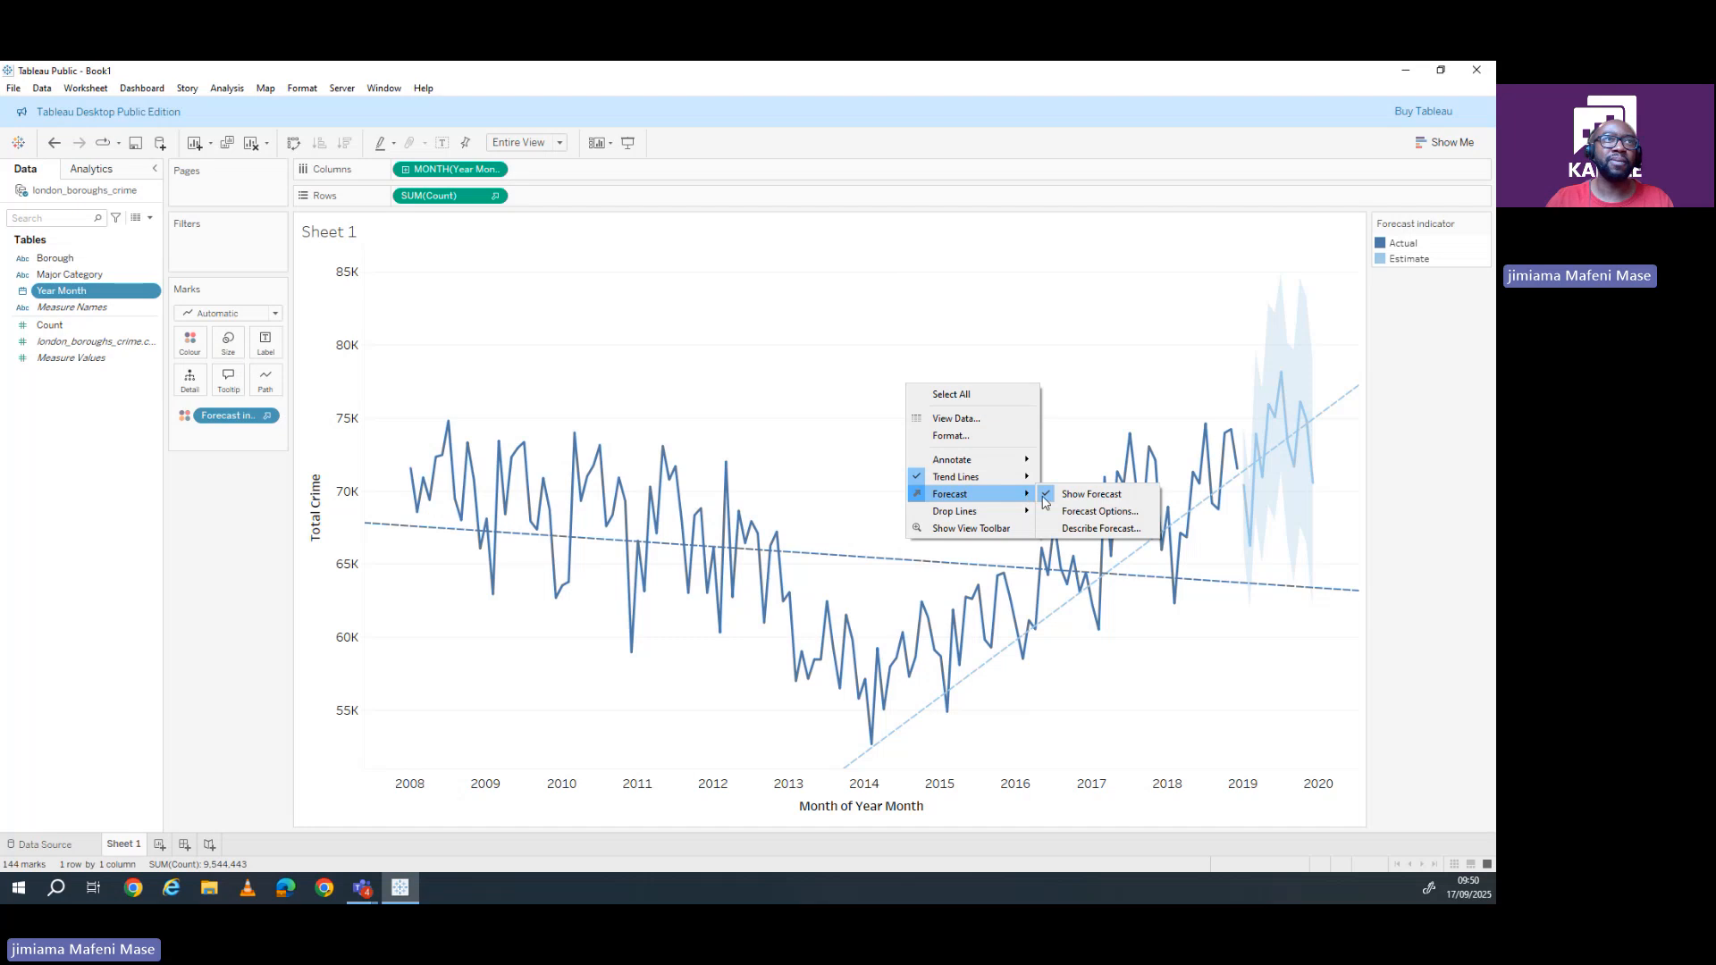
pyautogui.click(1092, 512)
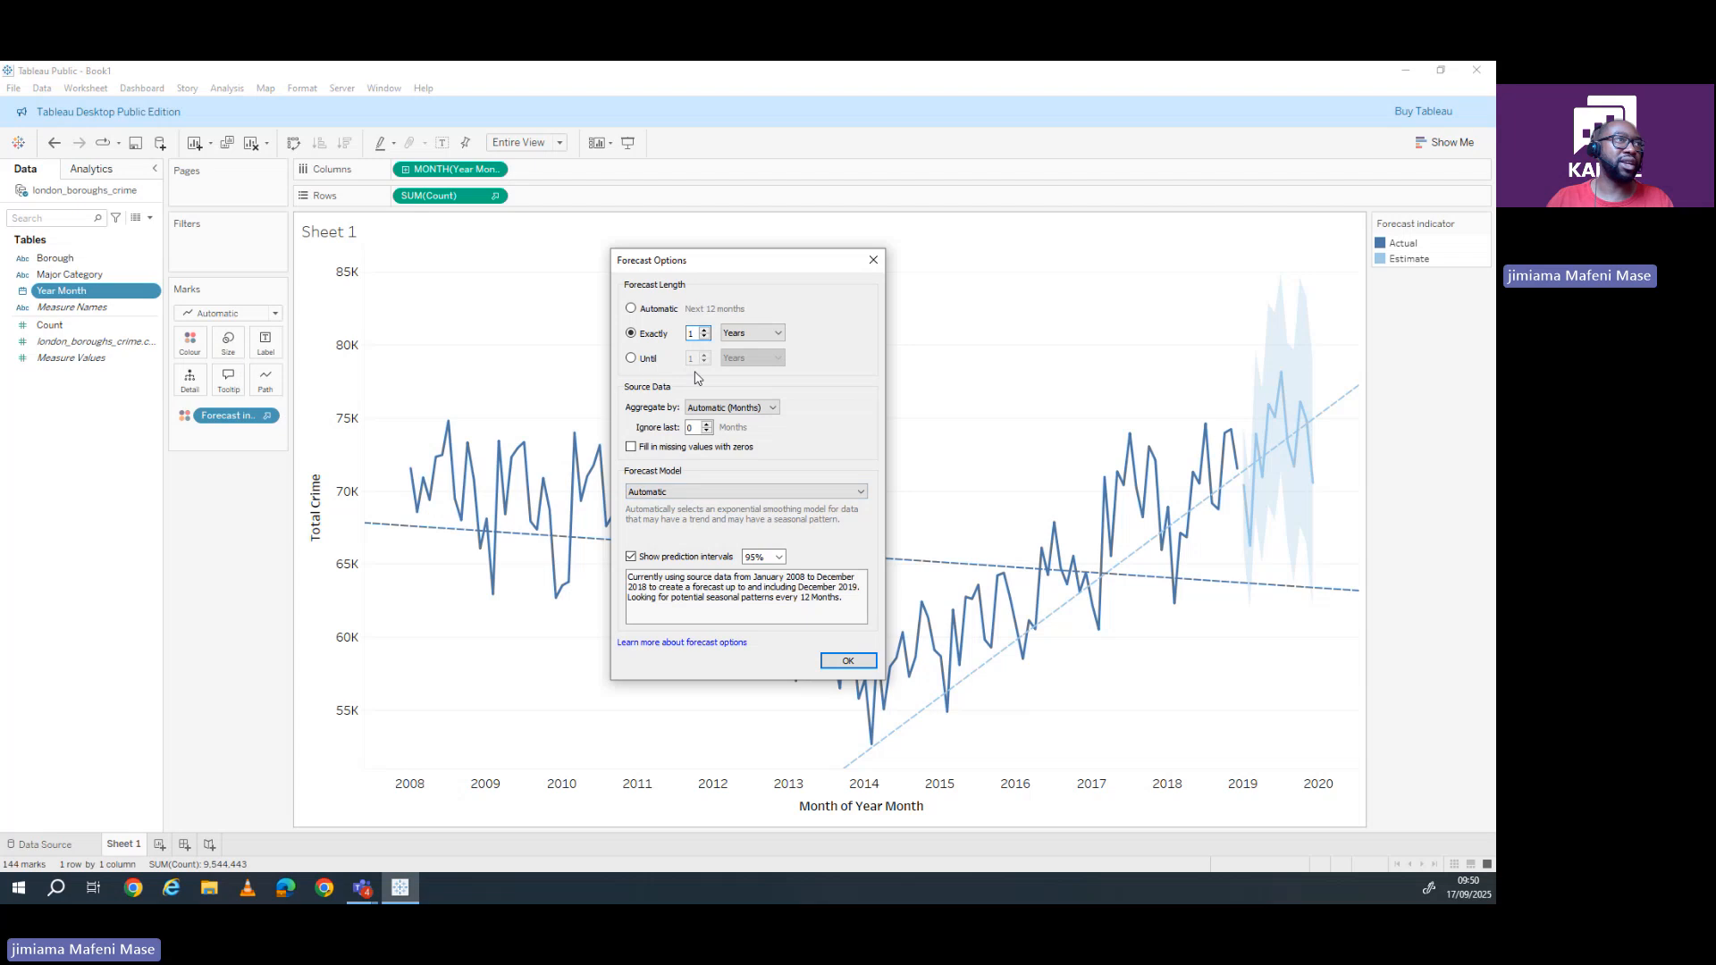
# - Try the Automatic without seasonality forecast model and switch back to the Automatic model
pyautogui.click(705, 492)
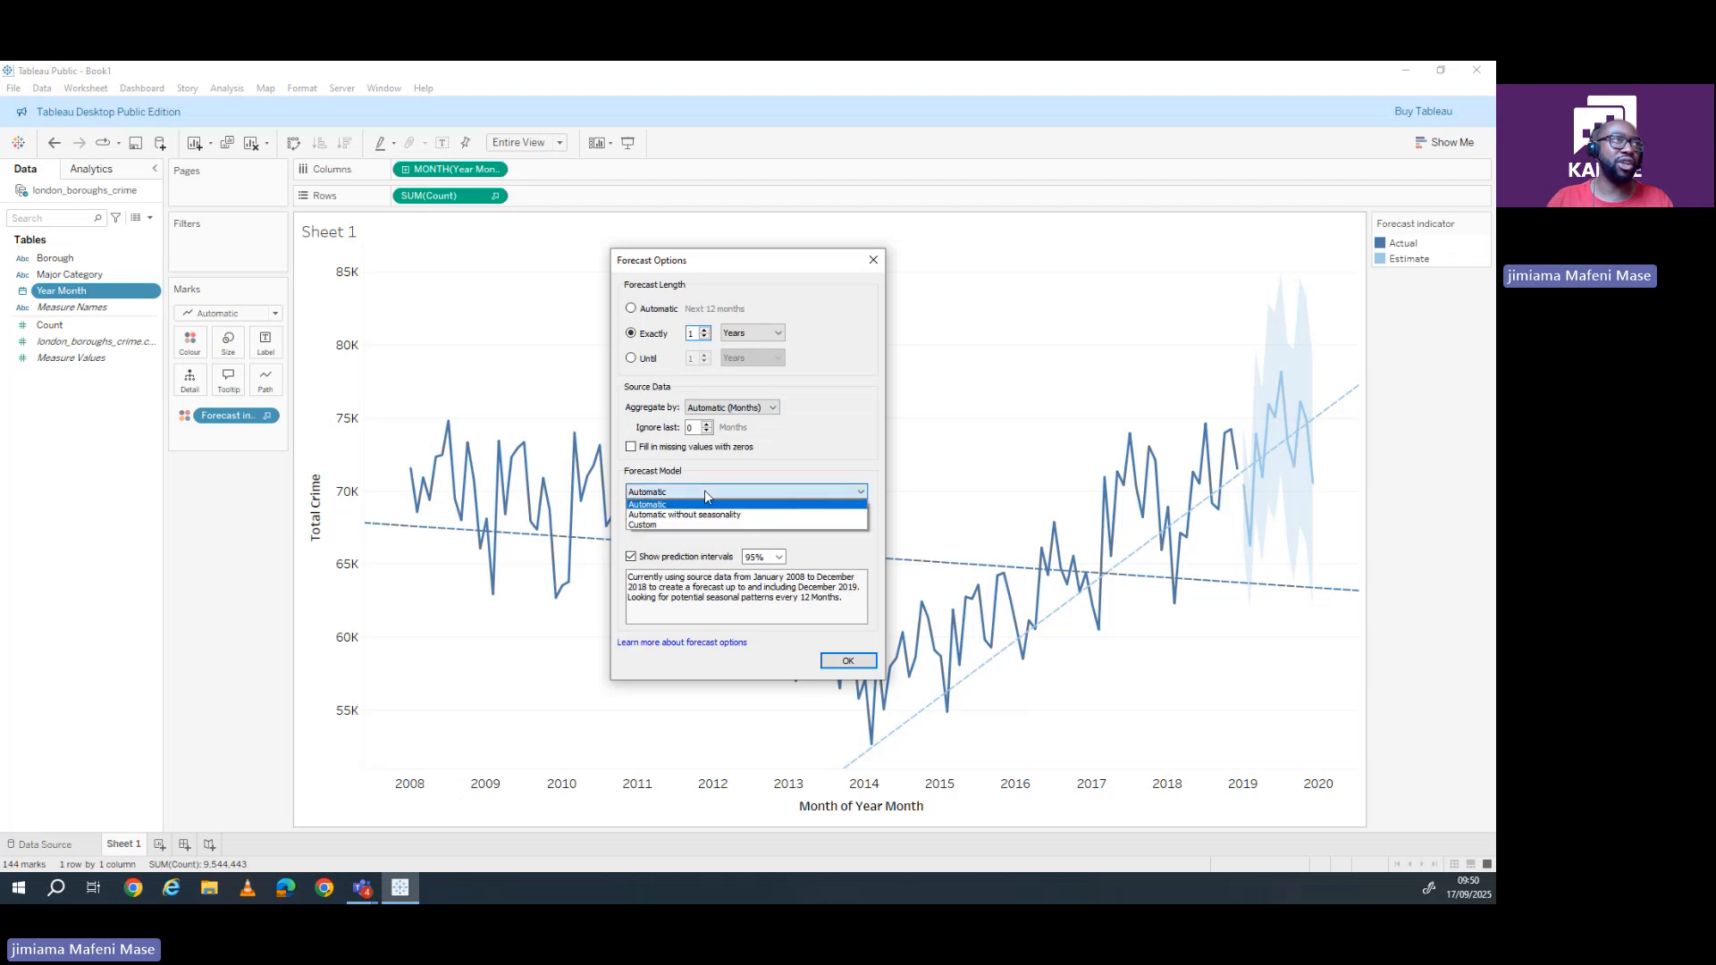
pyautogui.click(660, 515)
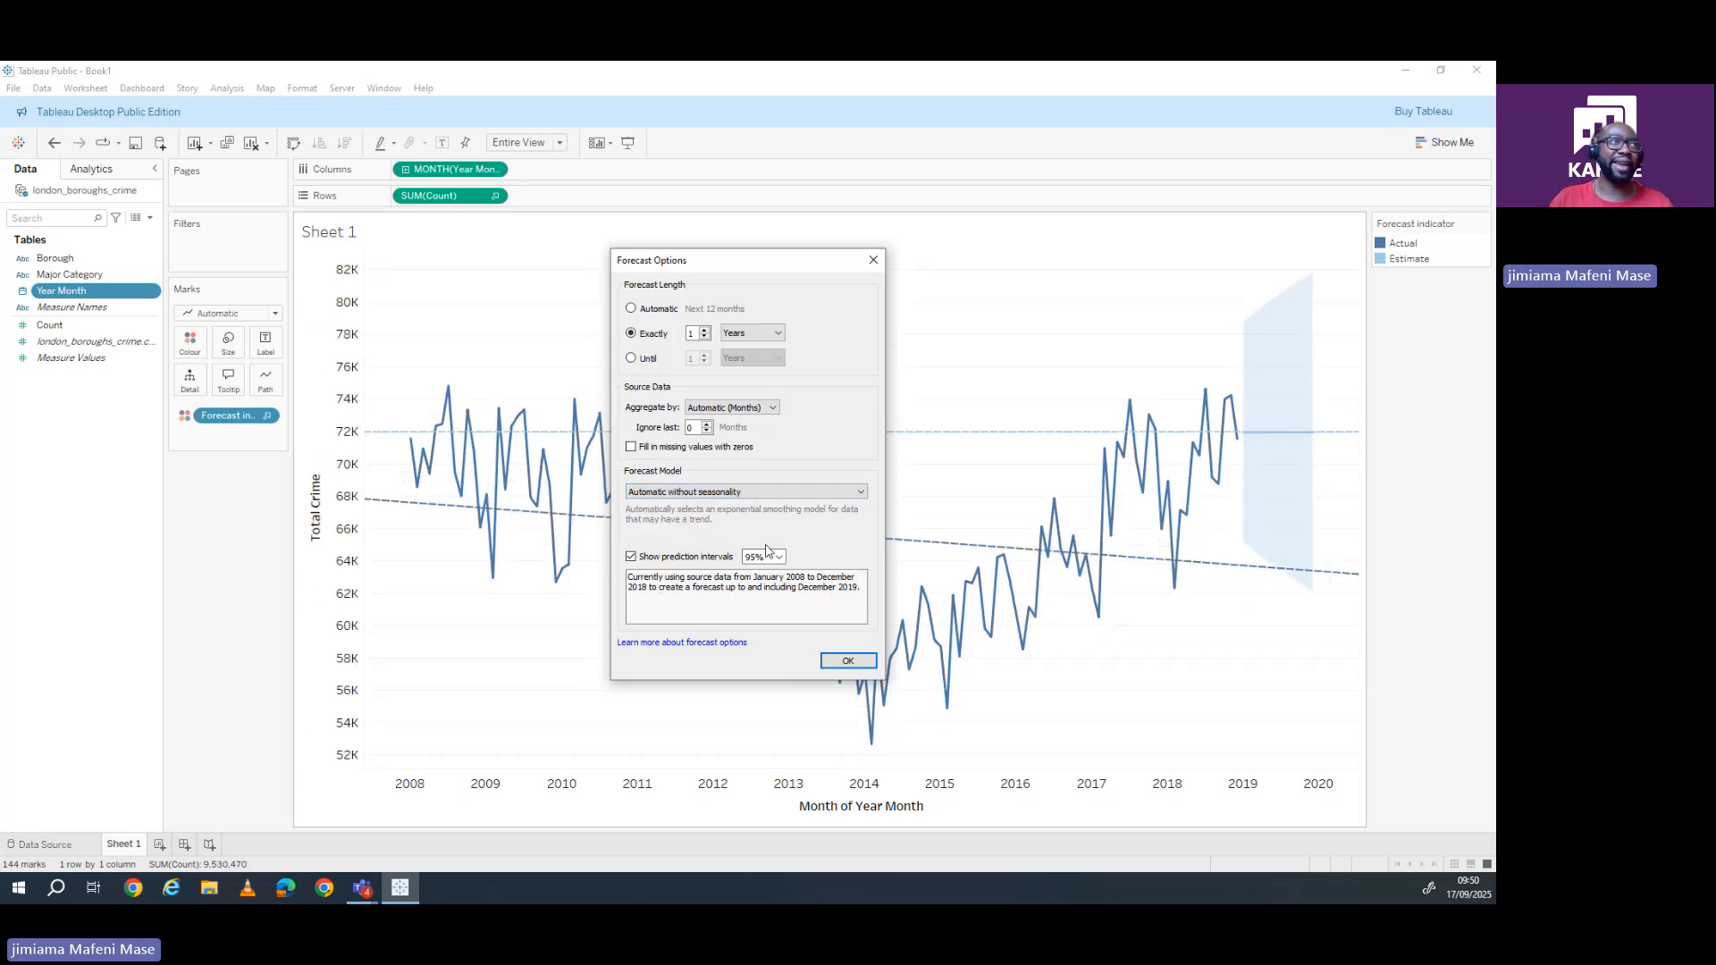
pyautogui.click(734, 497)
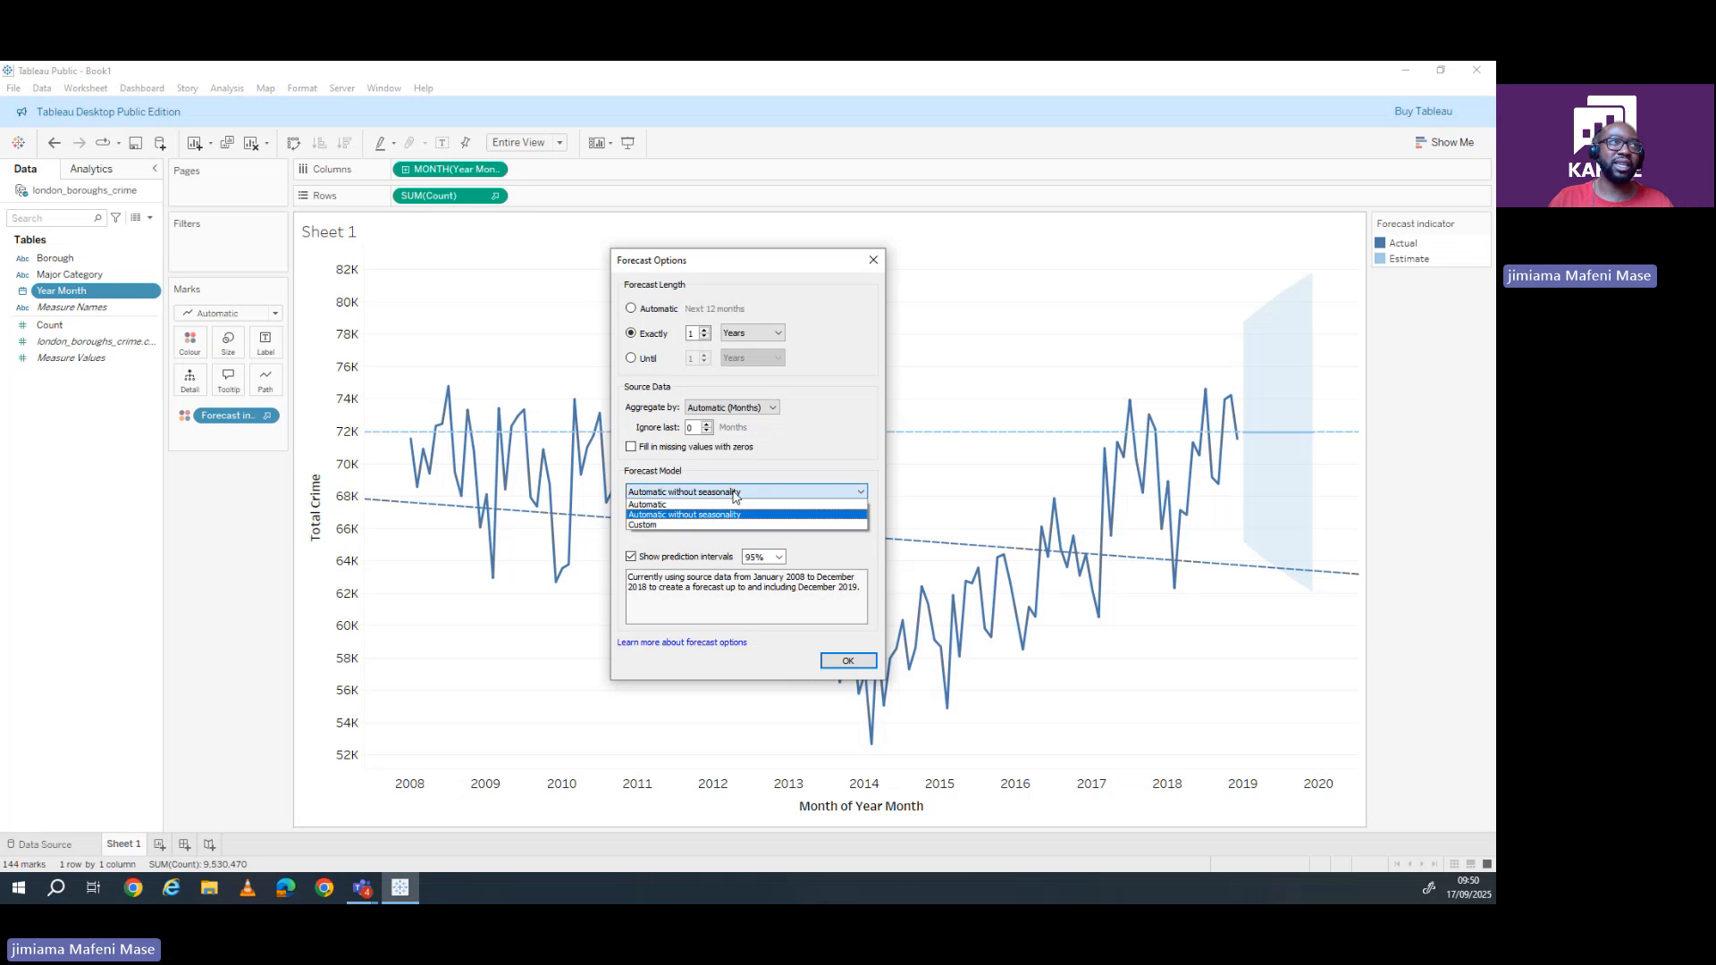
pyautogui.click(686, 514)
pyautogui.press('Up')
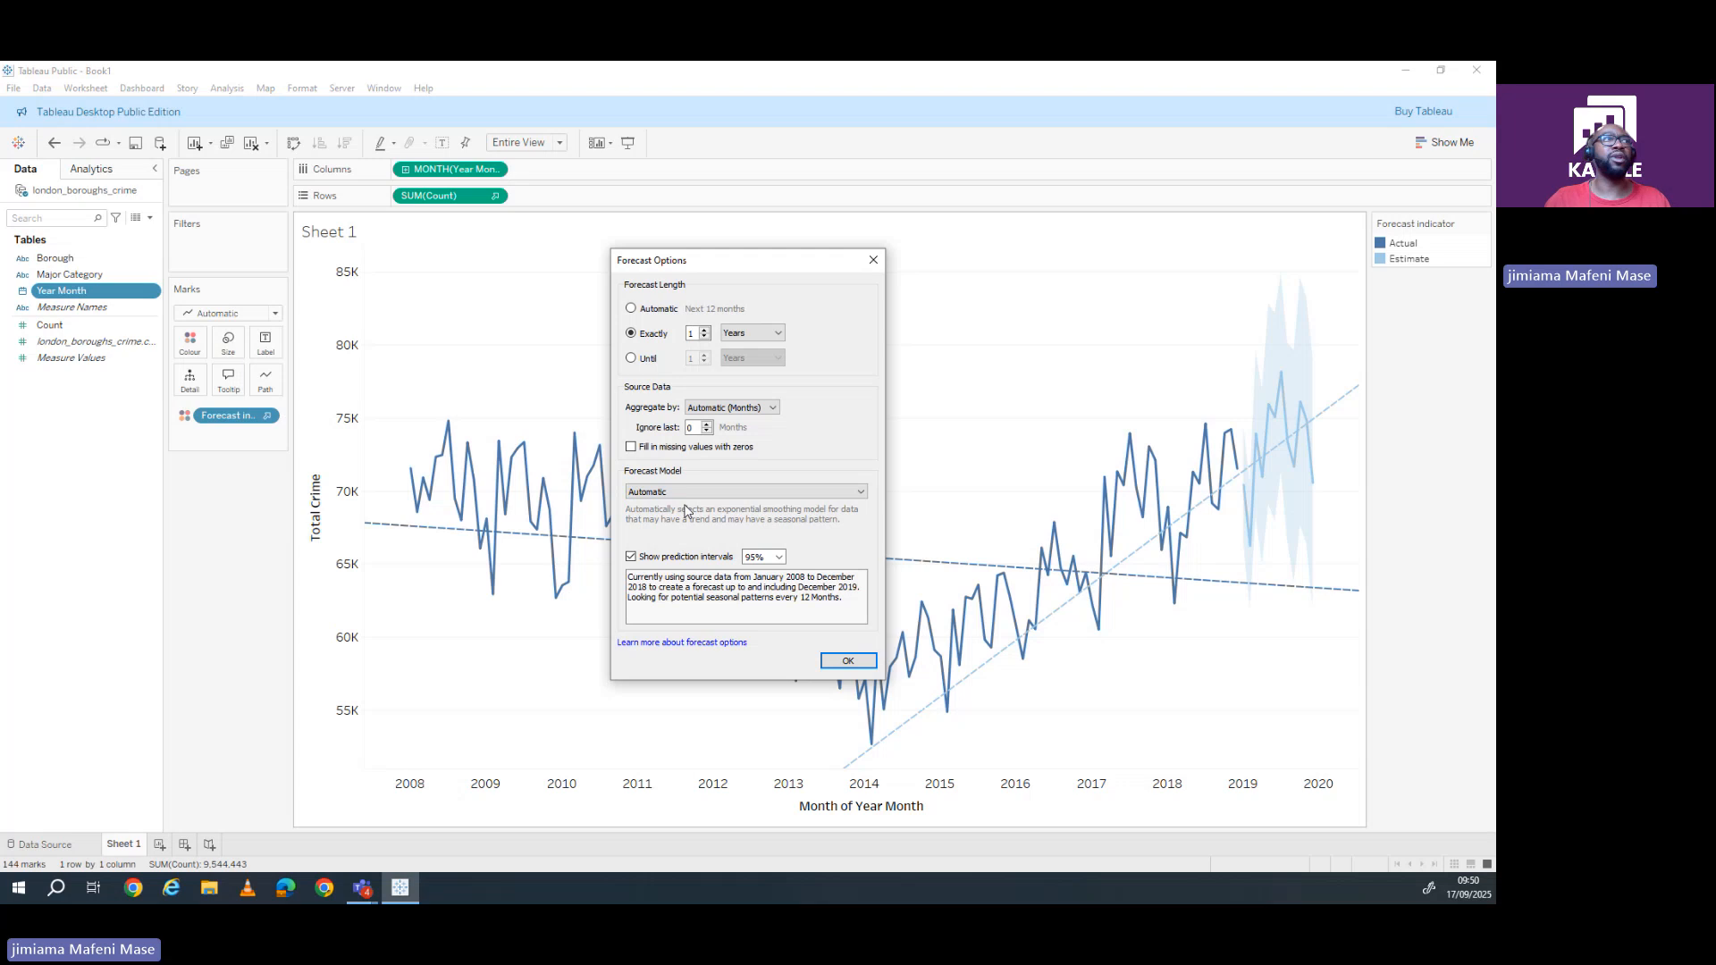
# - Change the forecast model to Custom with an Additive trend and a Multiplicative season
pyautogui.click(689, 493)
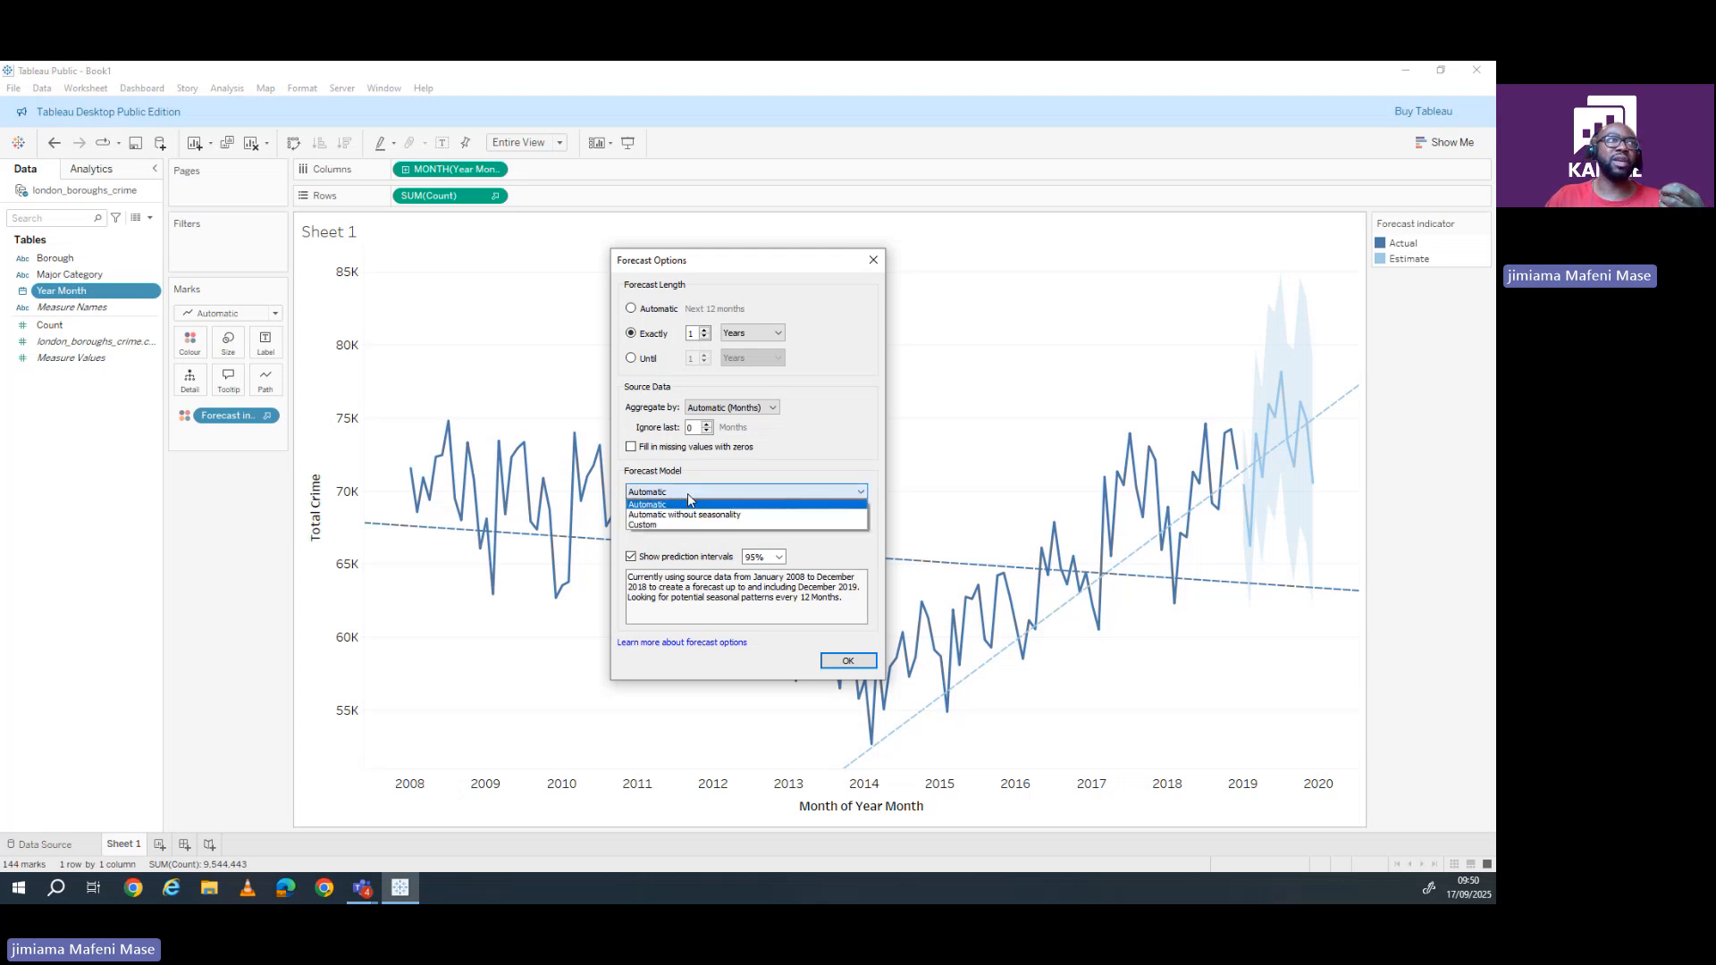
pyautogui.click(680, 524)
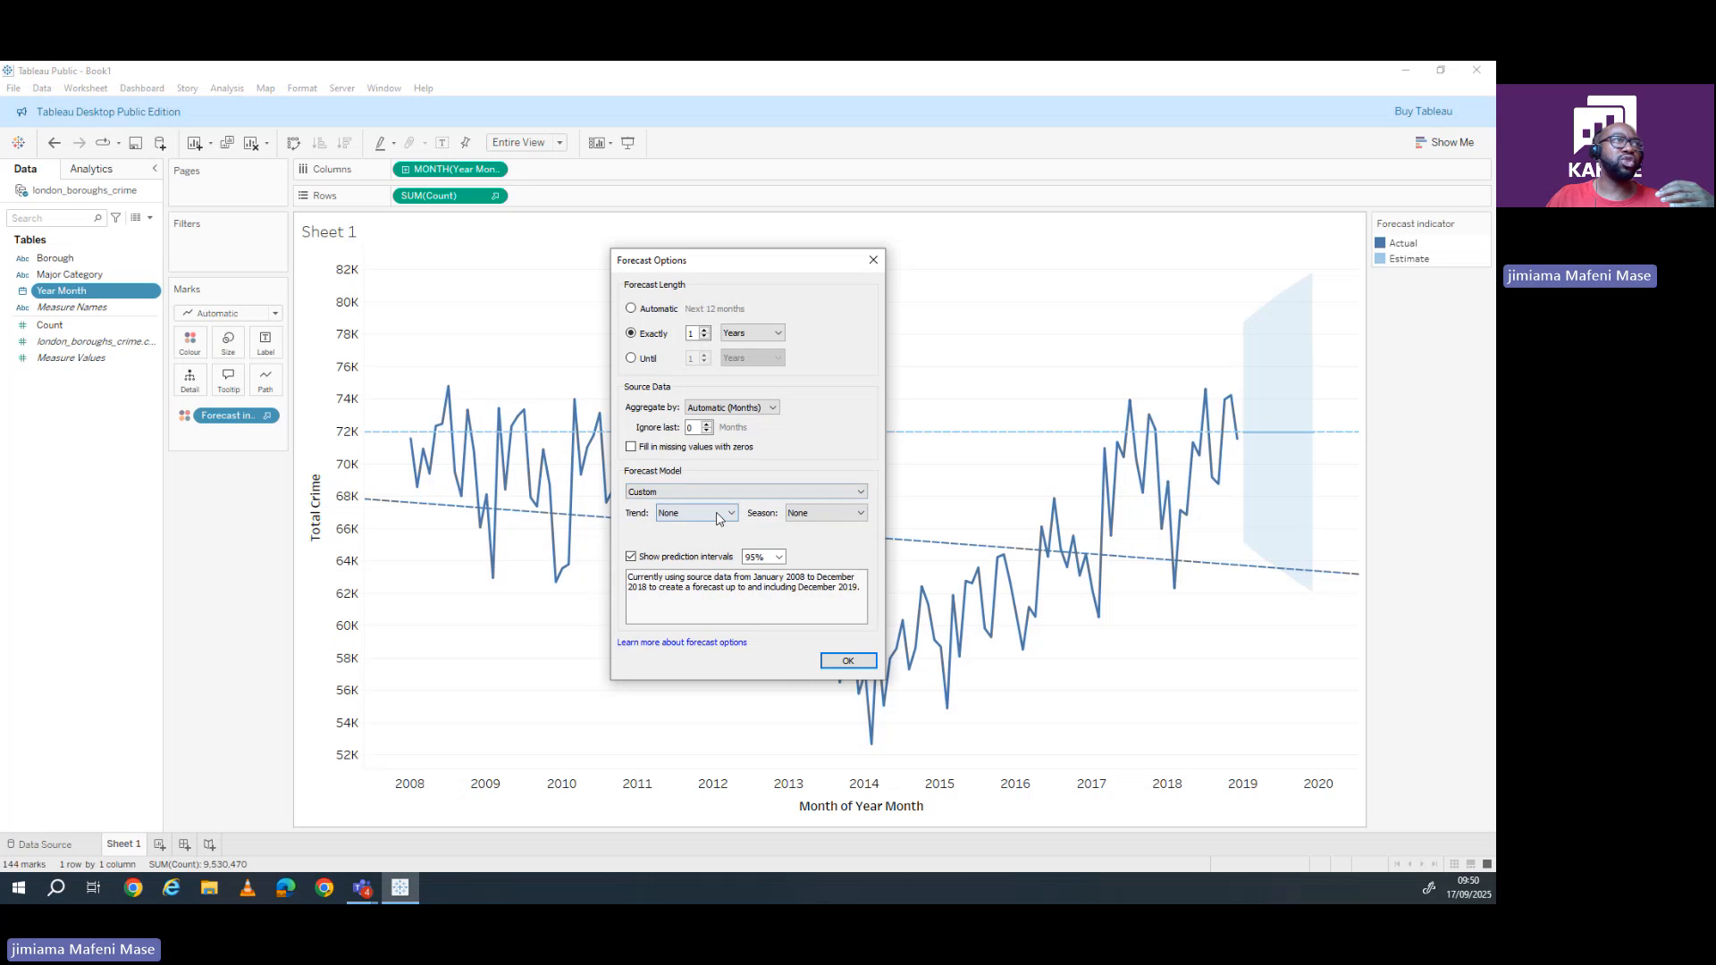
pyautogui.click(689, 517)
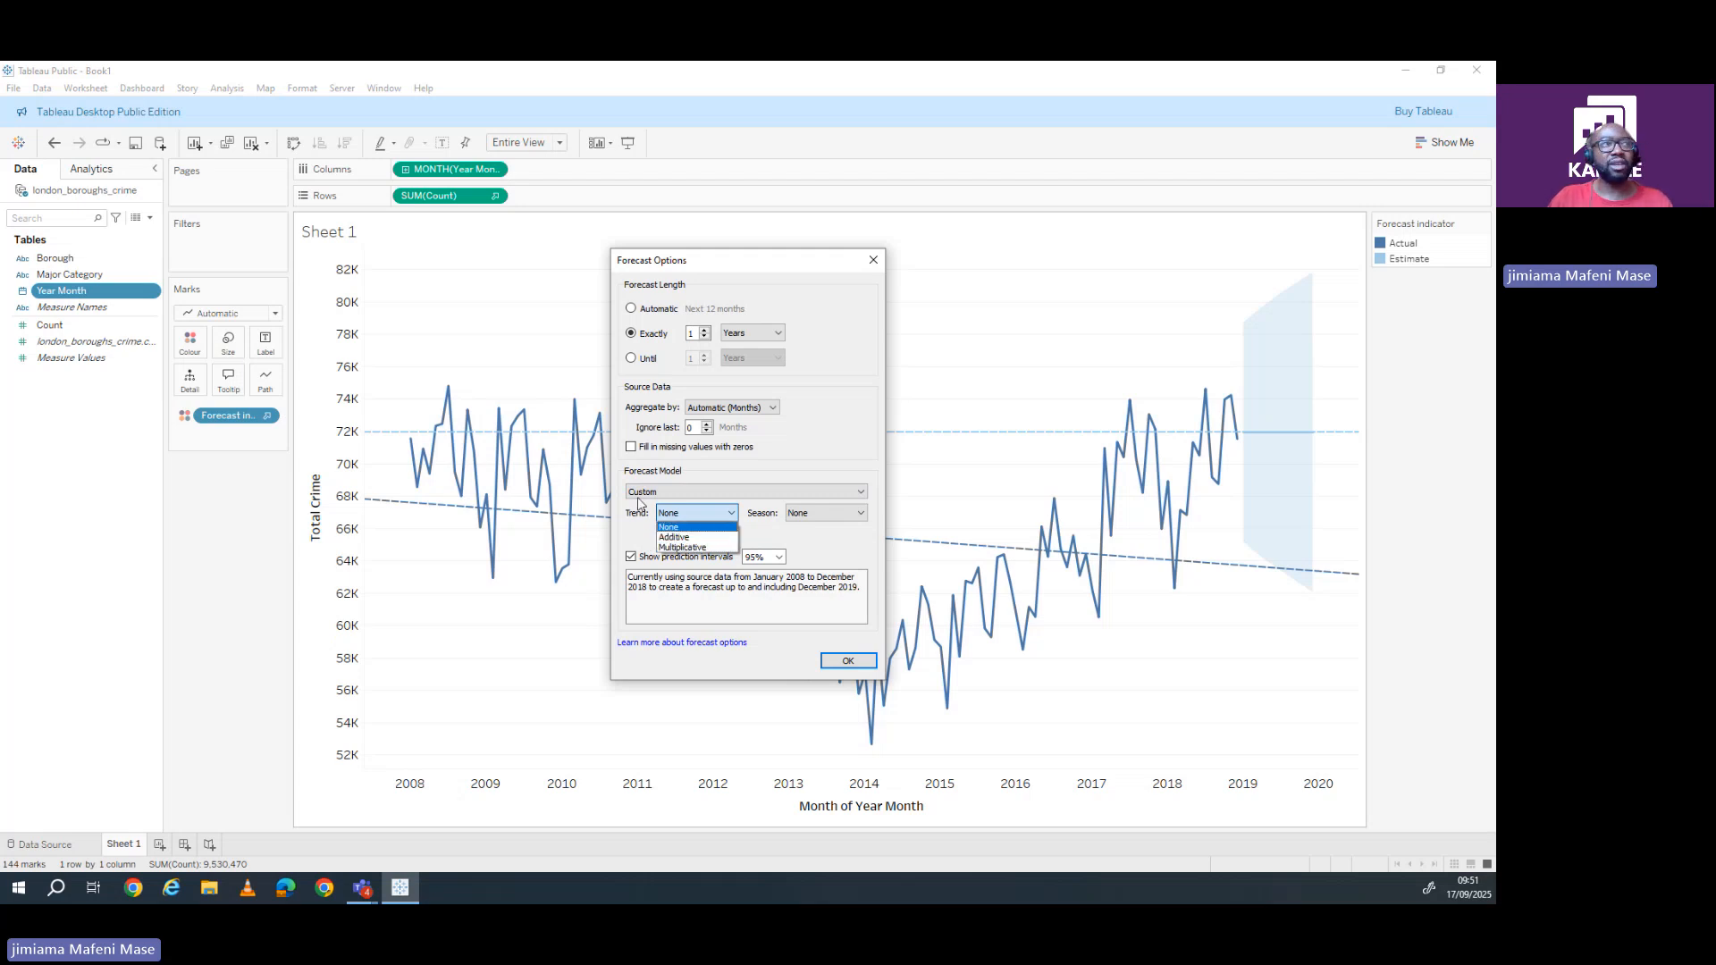
pyautogui.click(806, 513)
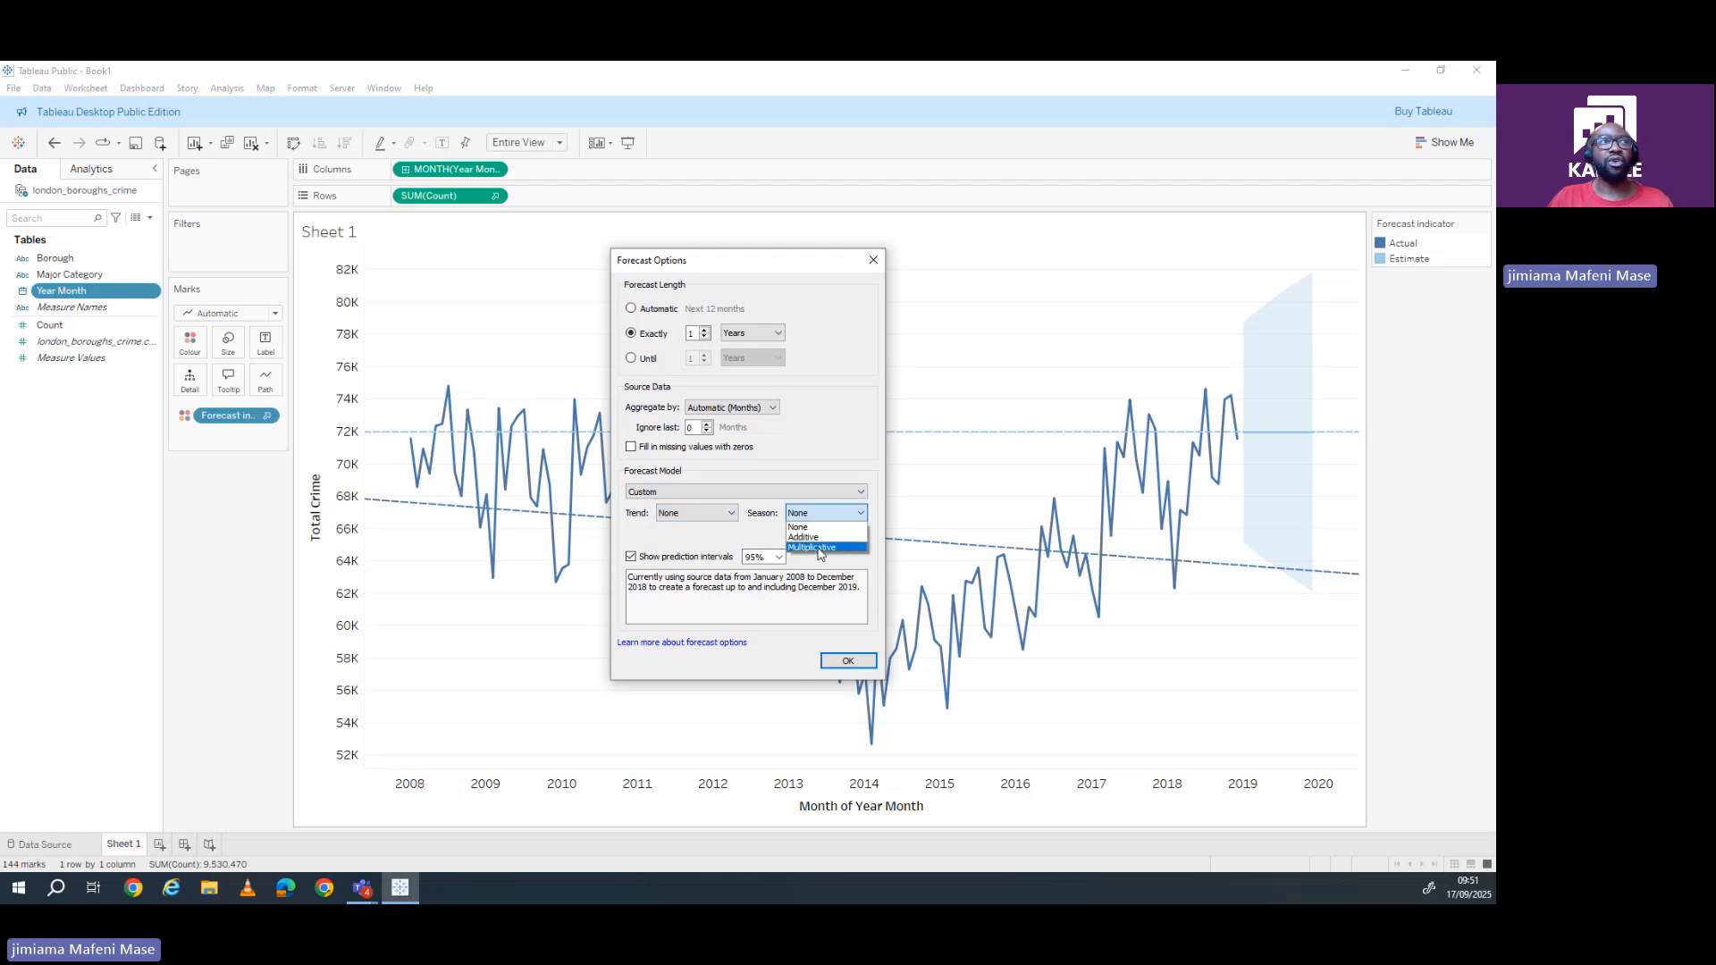
pyautogui.click(684, 515)
pyautogui.click(682, 538)
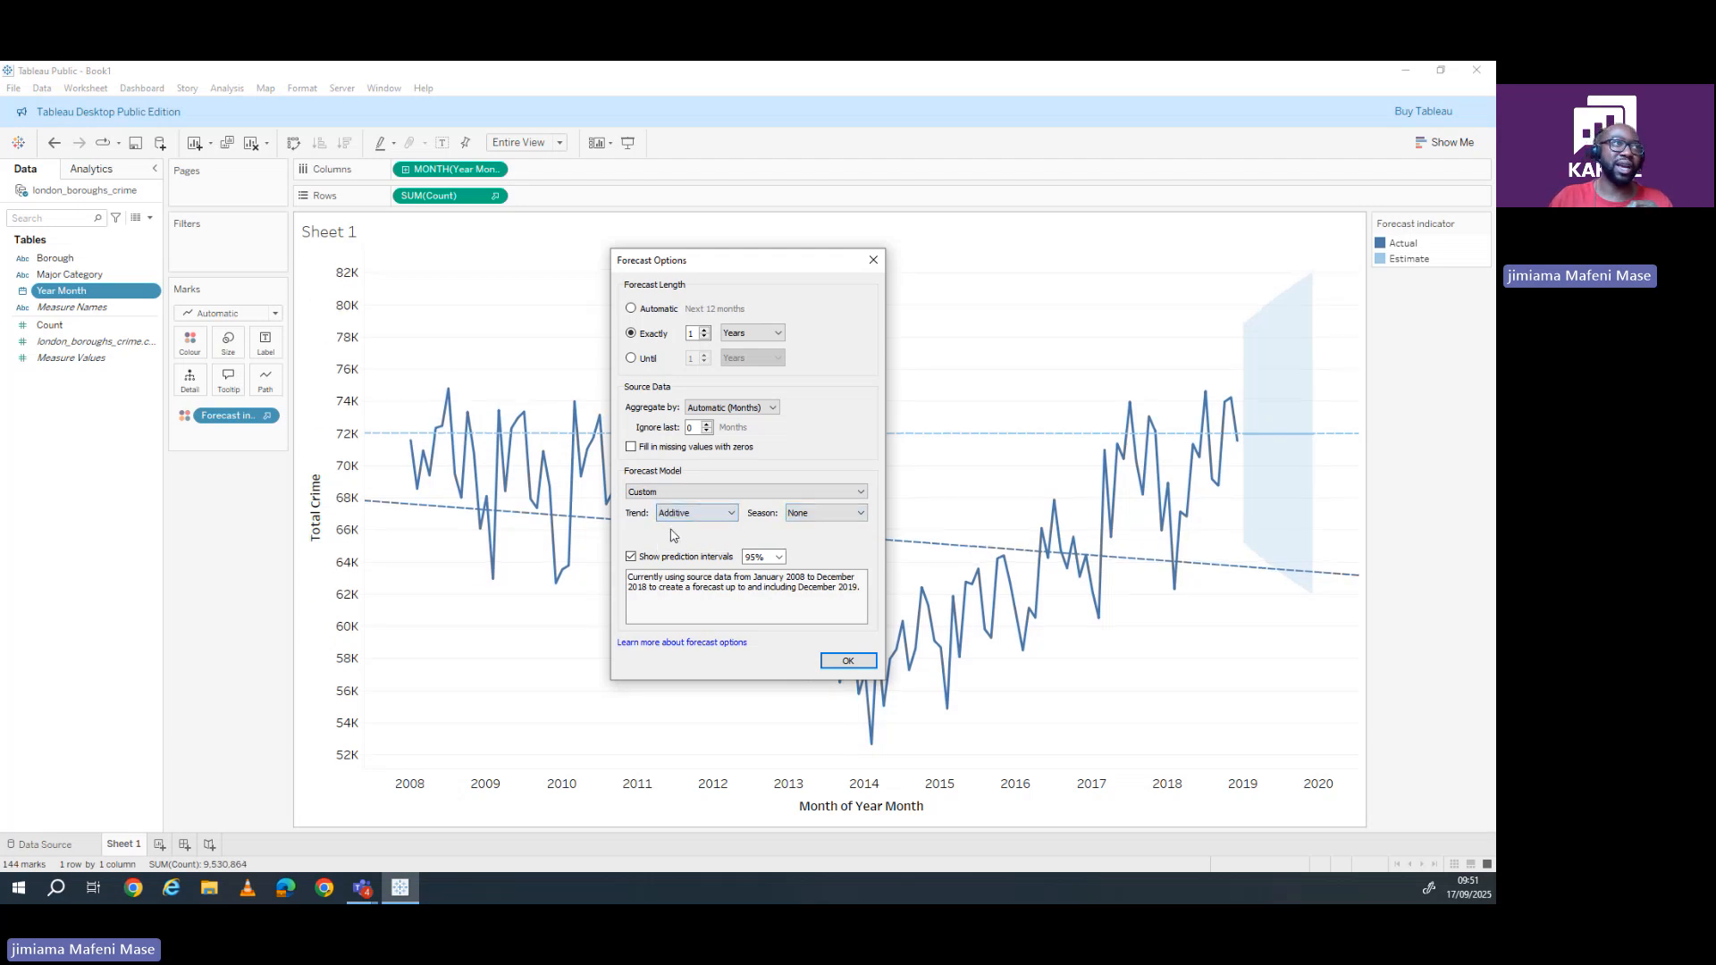
pyautogui.click(818, 515)
pyautogui.click(812, 547)
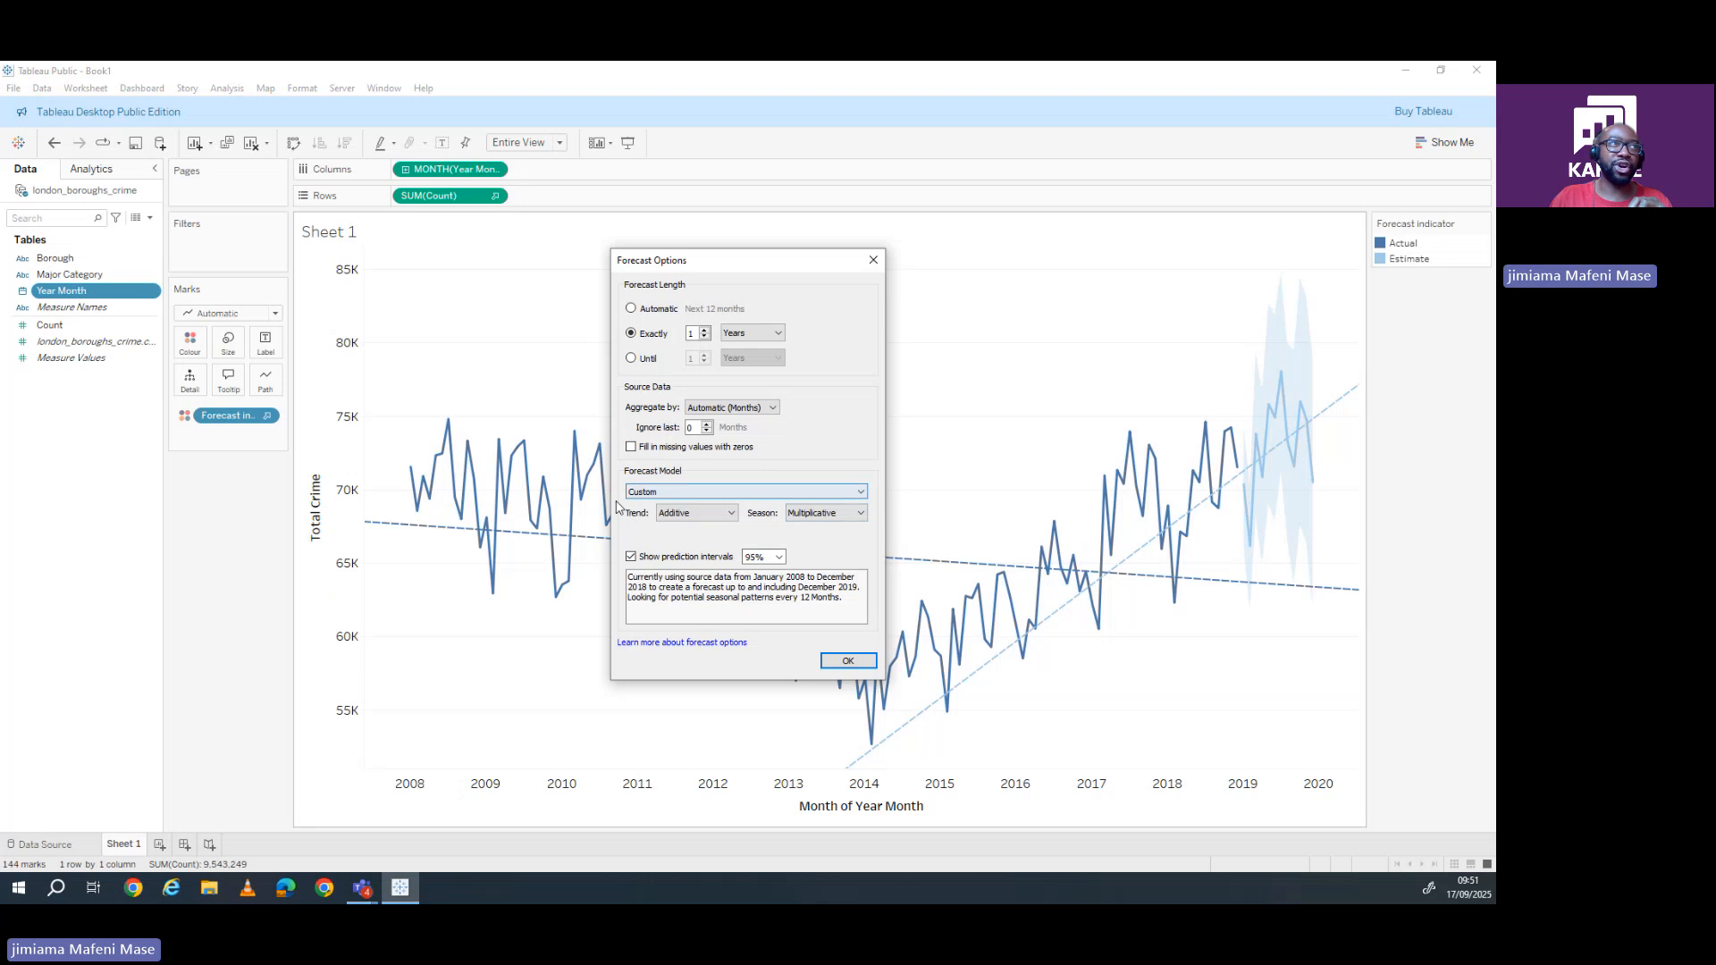
# - Review the Custom forecast model's Trend and Season choices and switch the model to Automatic
pyautogui.click(715, 514)
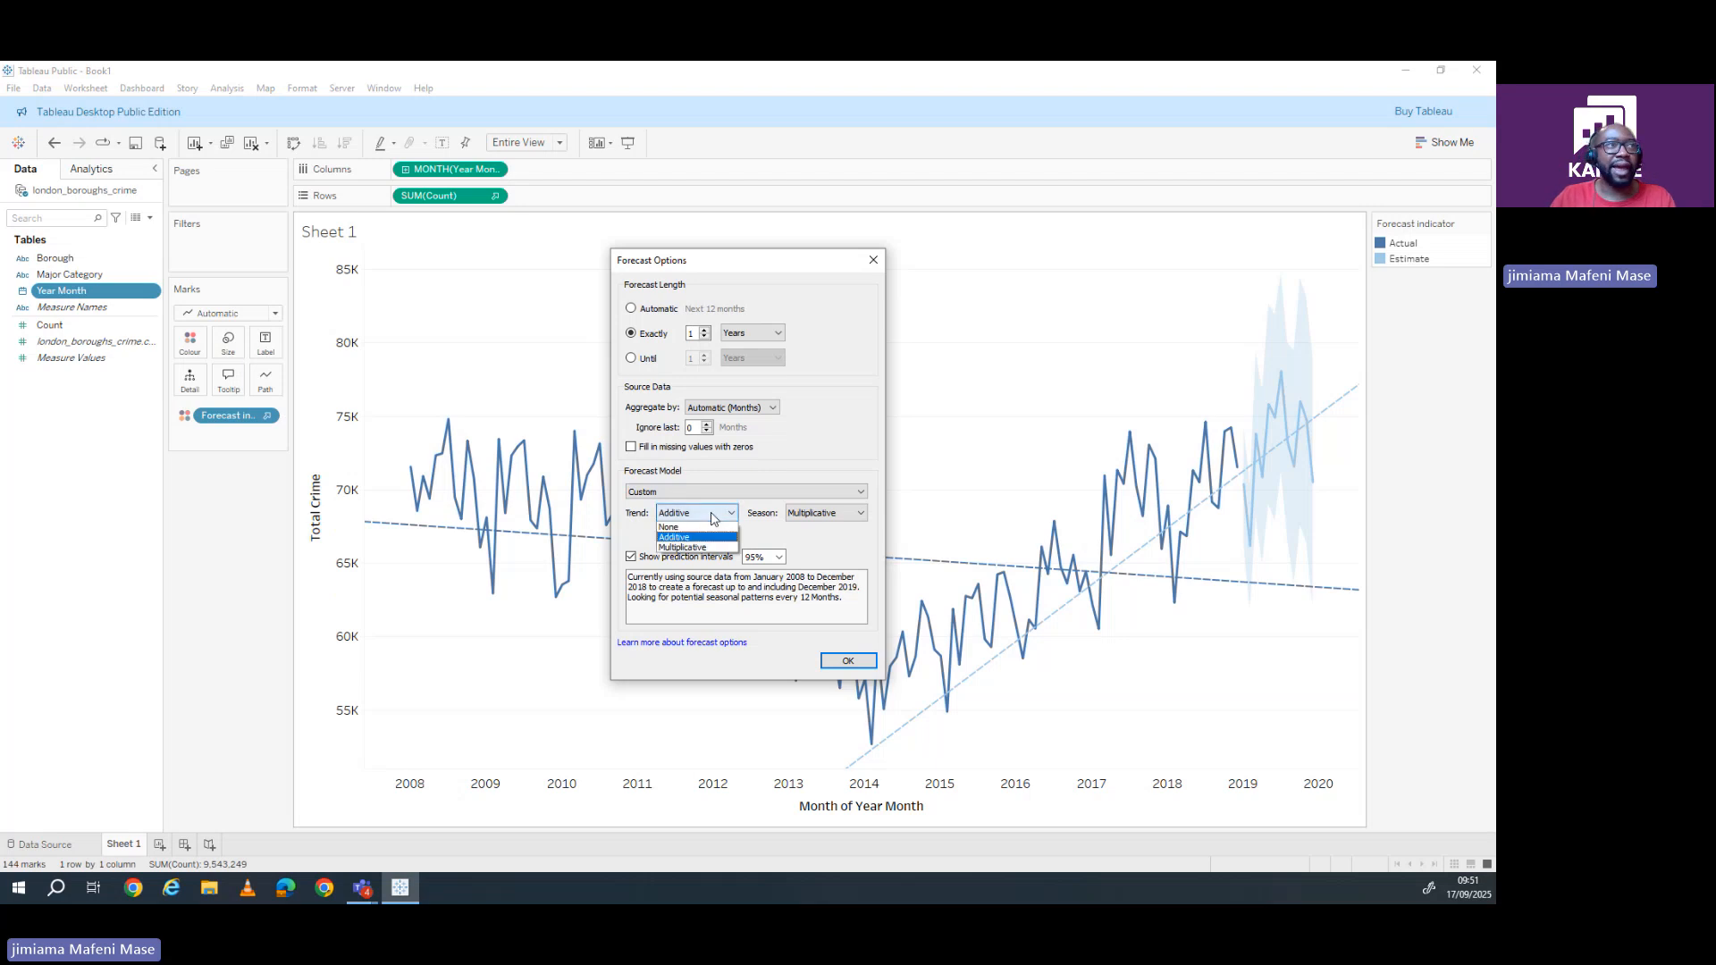
pyautogui.click(833, 514)
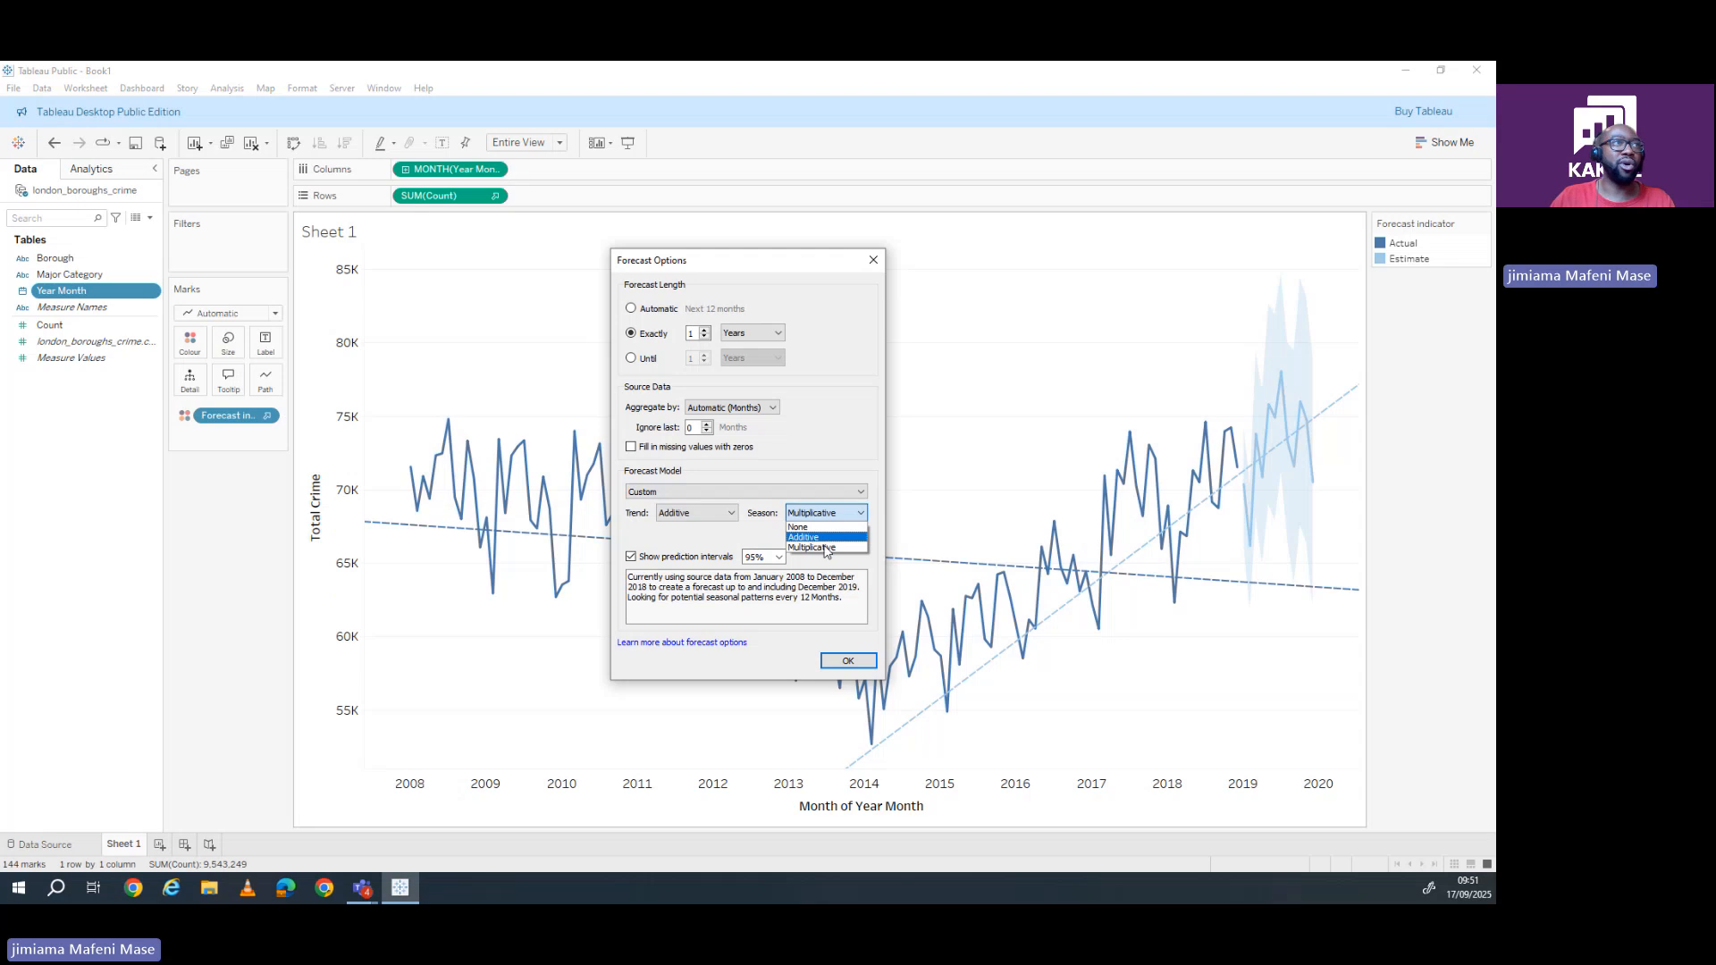
pyautogui.click(716, 491)
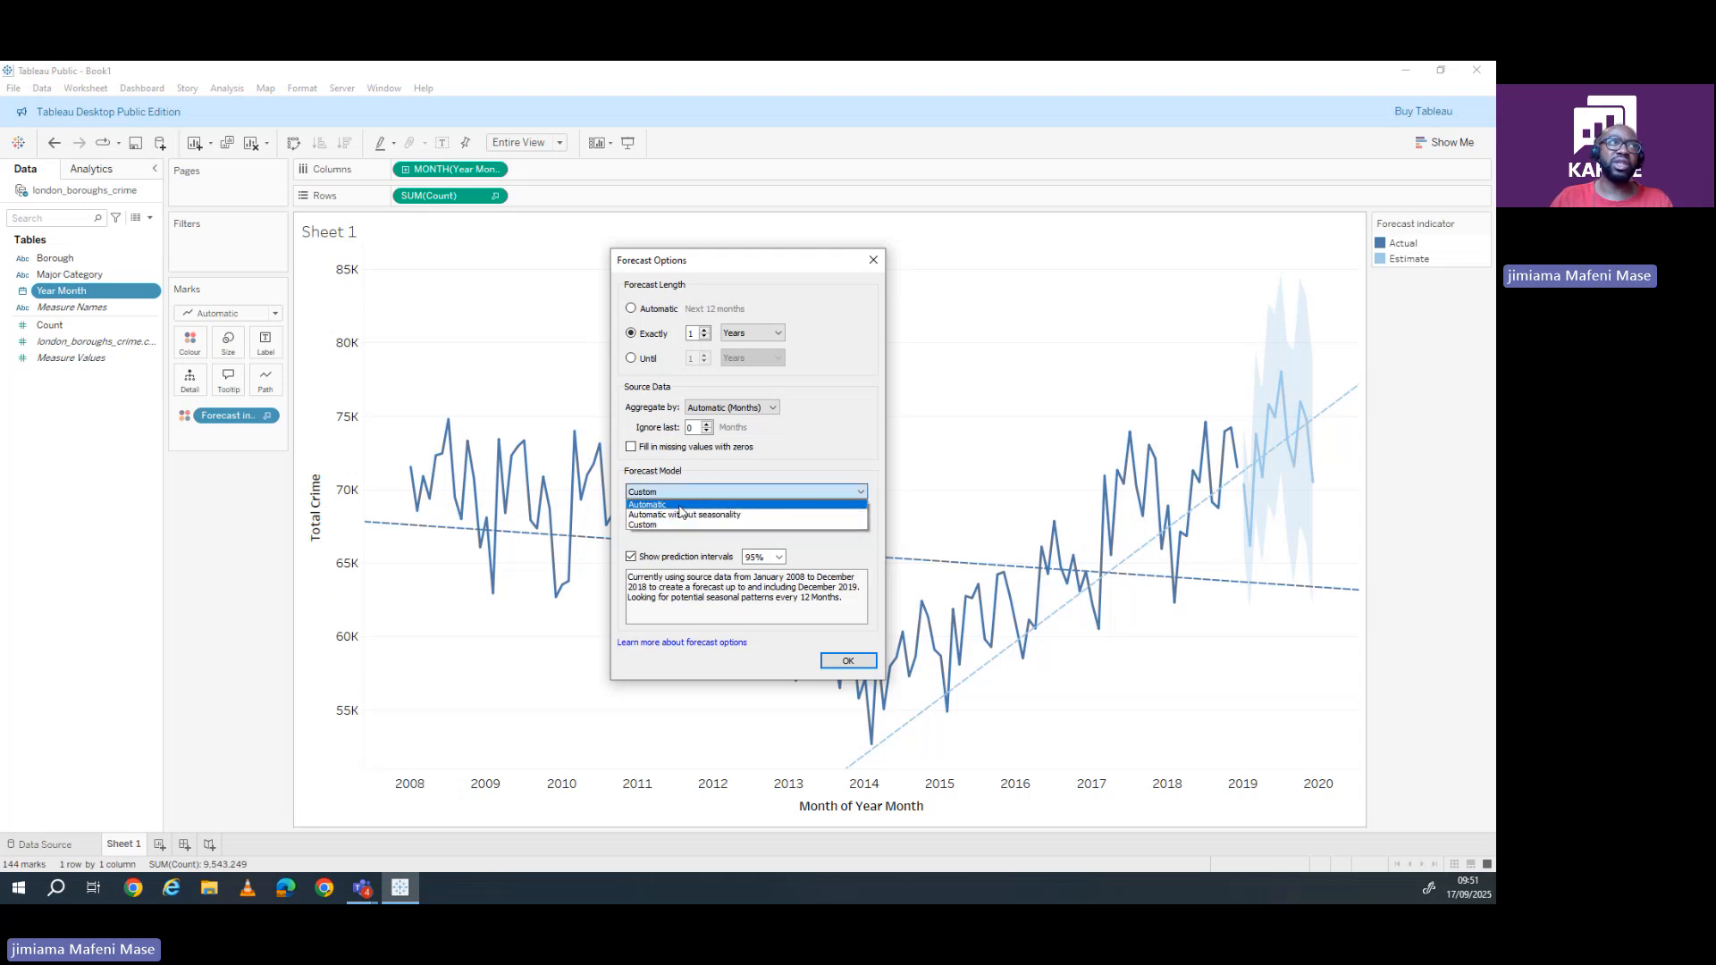
pyautogui.click(680, 506)
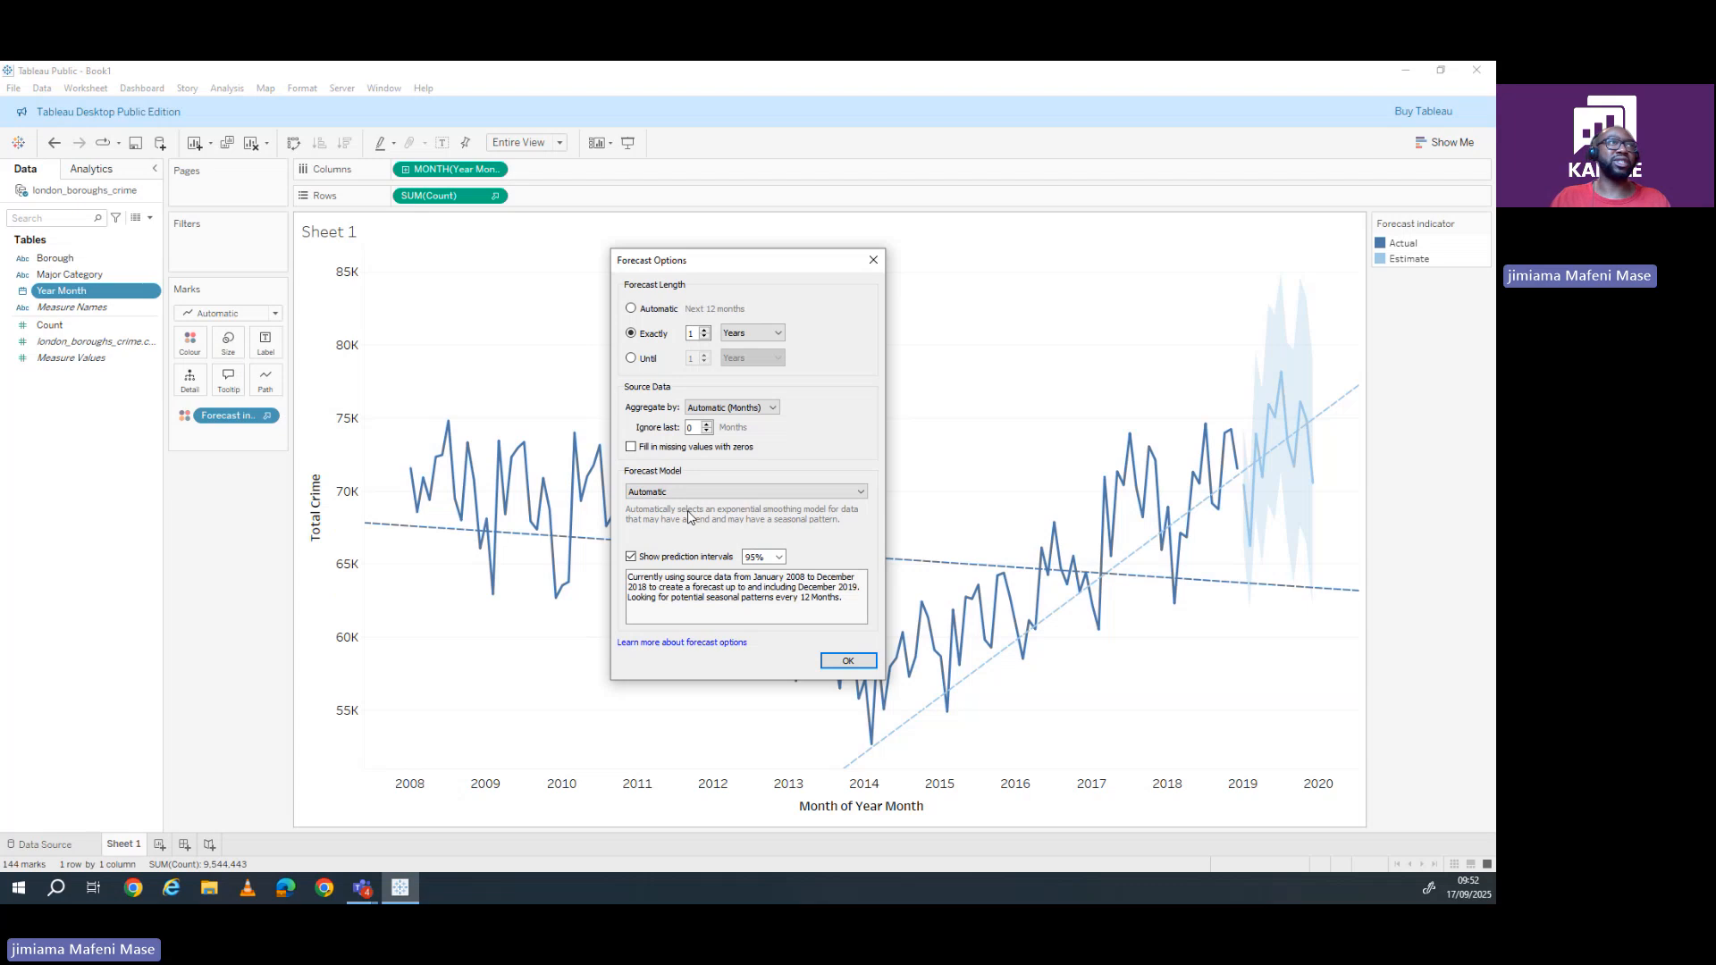
# - Try the Custom forecast model again and check its available Trend choices
pyautogui.click(689, 491)
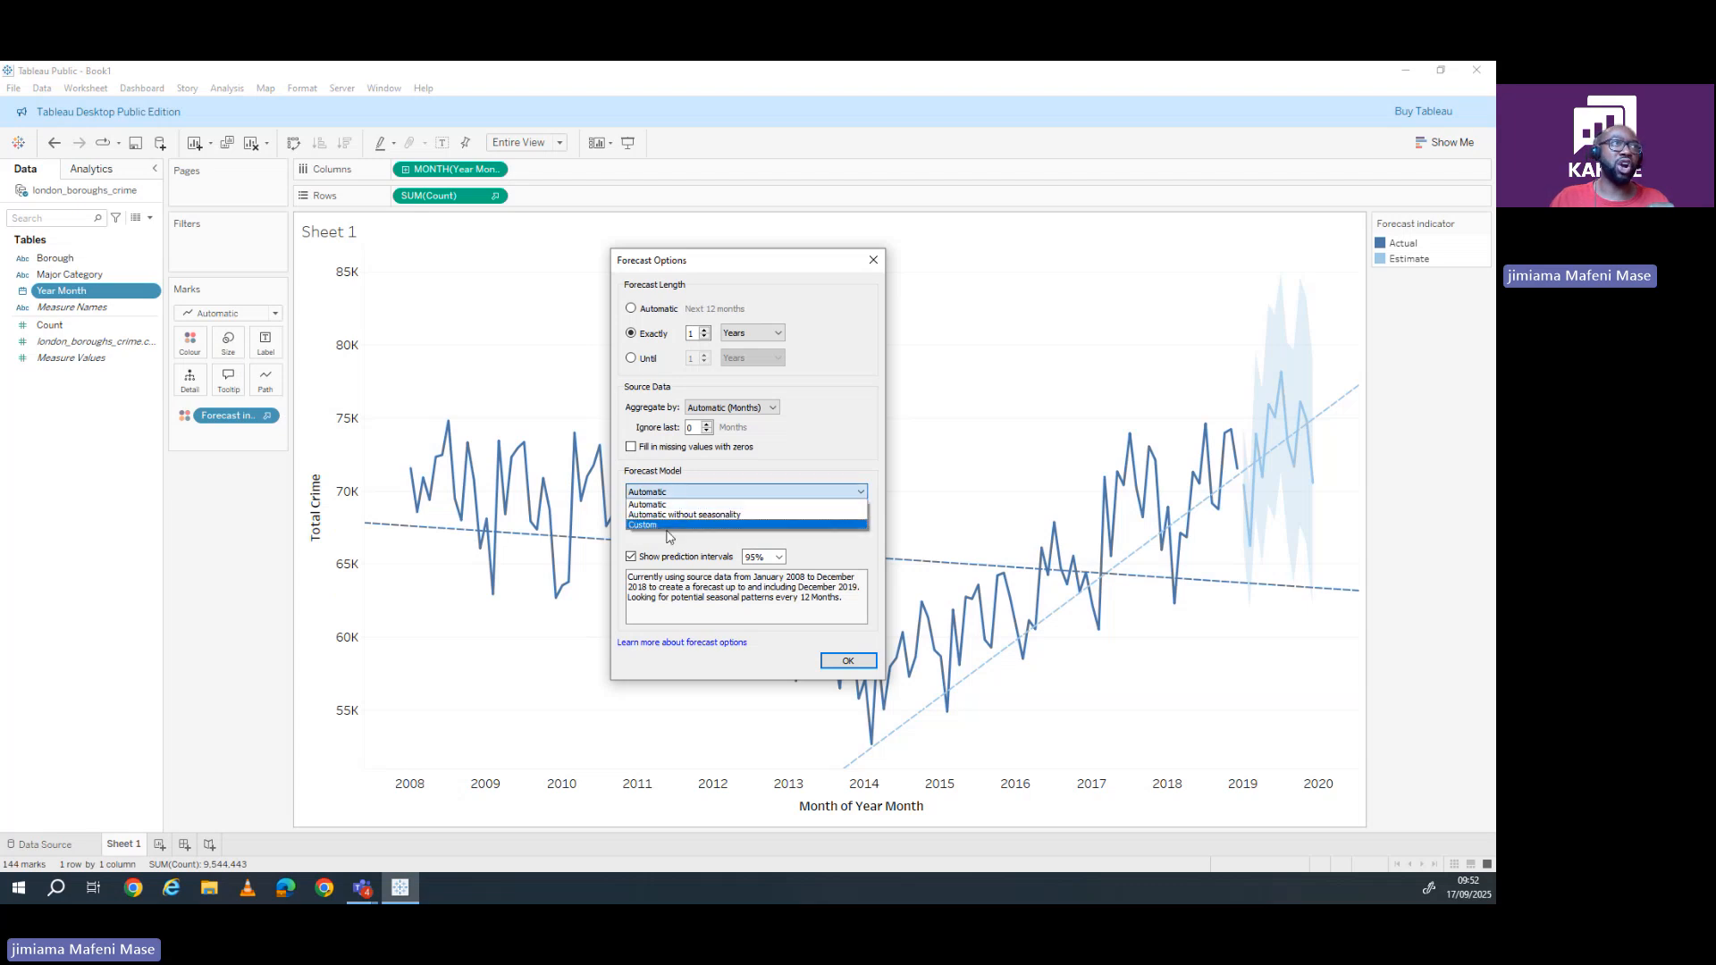
pyautogui.click(688, 504)
pyautogui.click(688, 490)
pyautogui.click(684, 524)
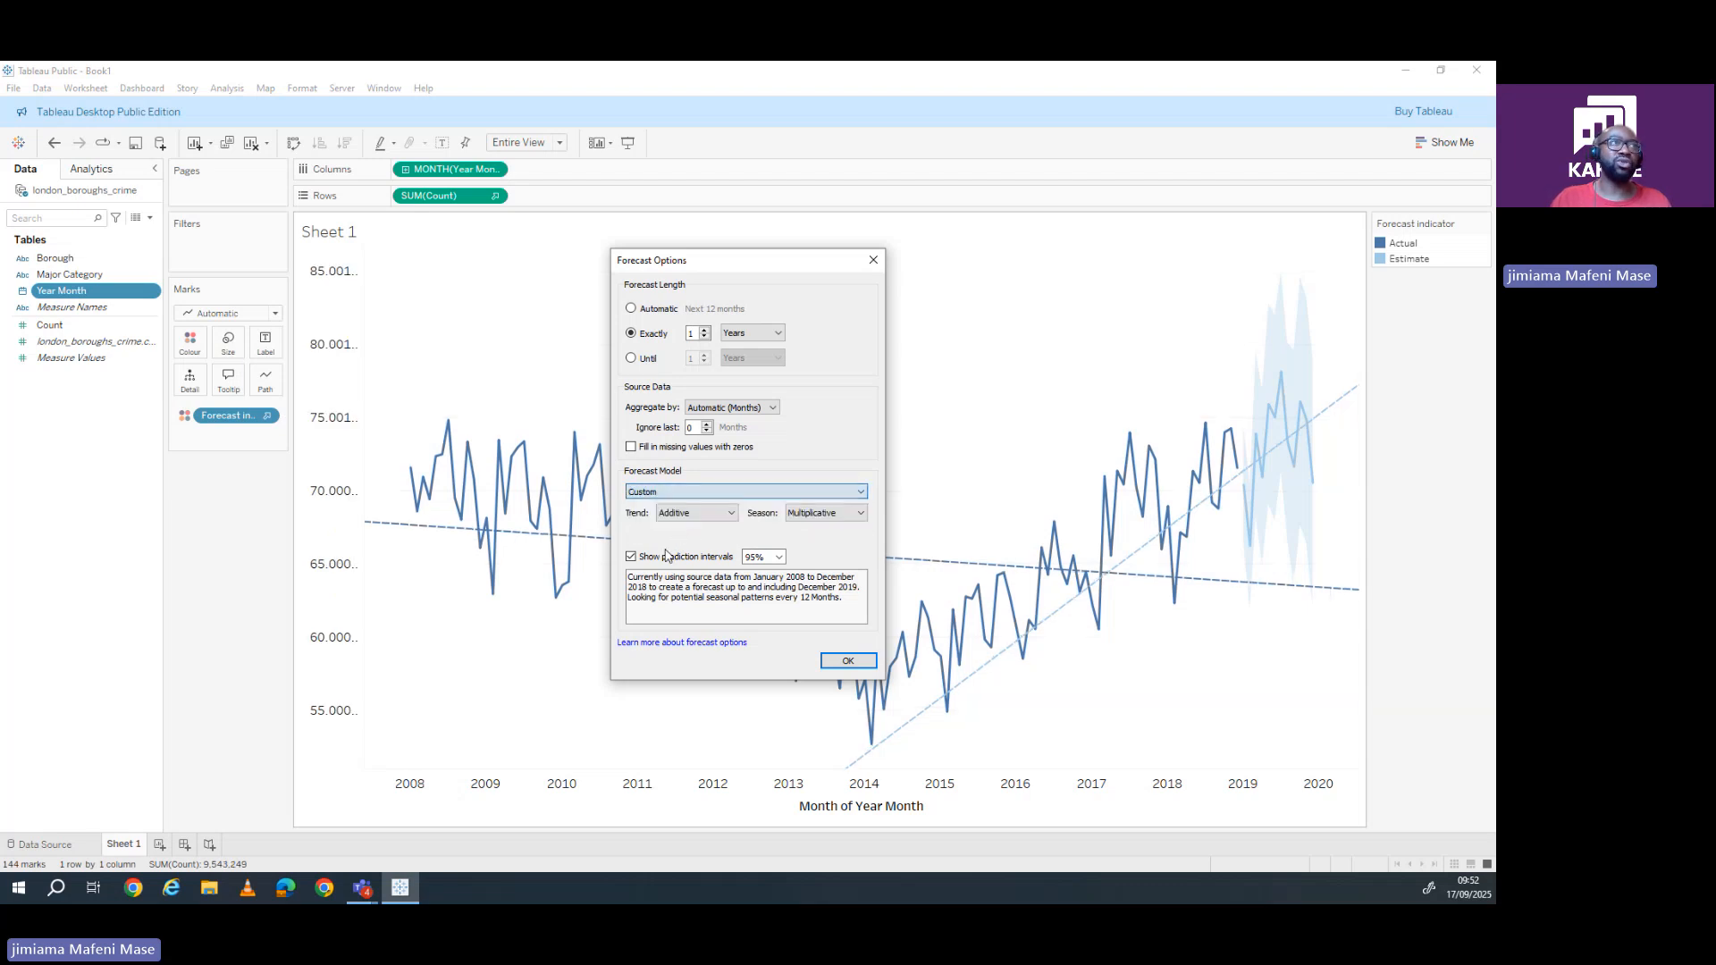
pyautogui.click(683, 514)
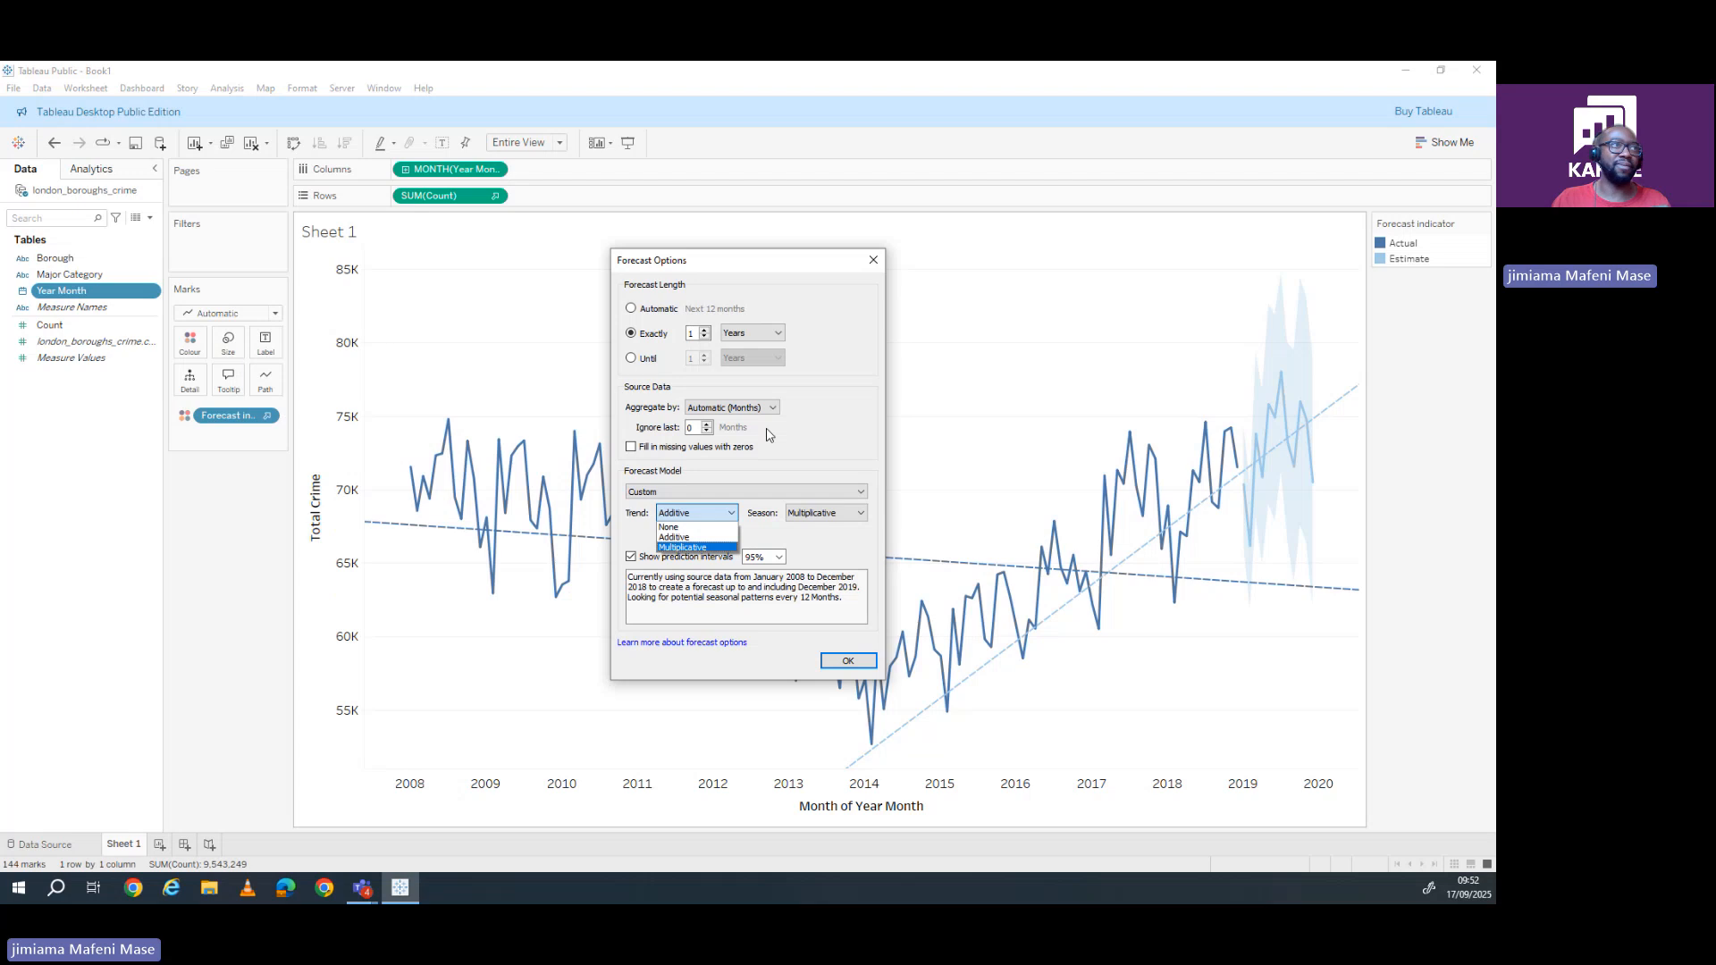
# - Return the forecast model to Automatic and apply the forecast options
pyautogui.click(648, 493)
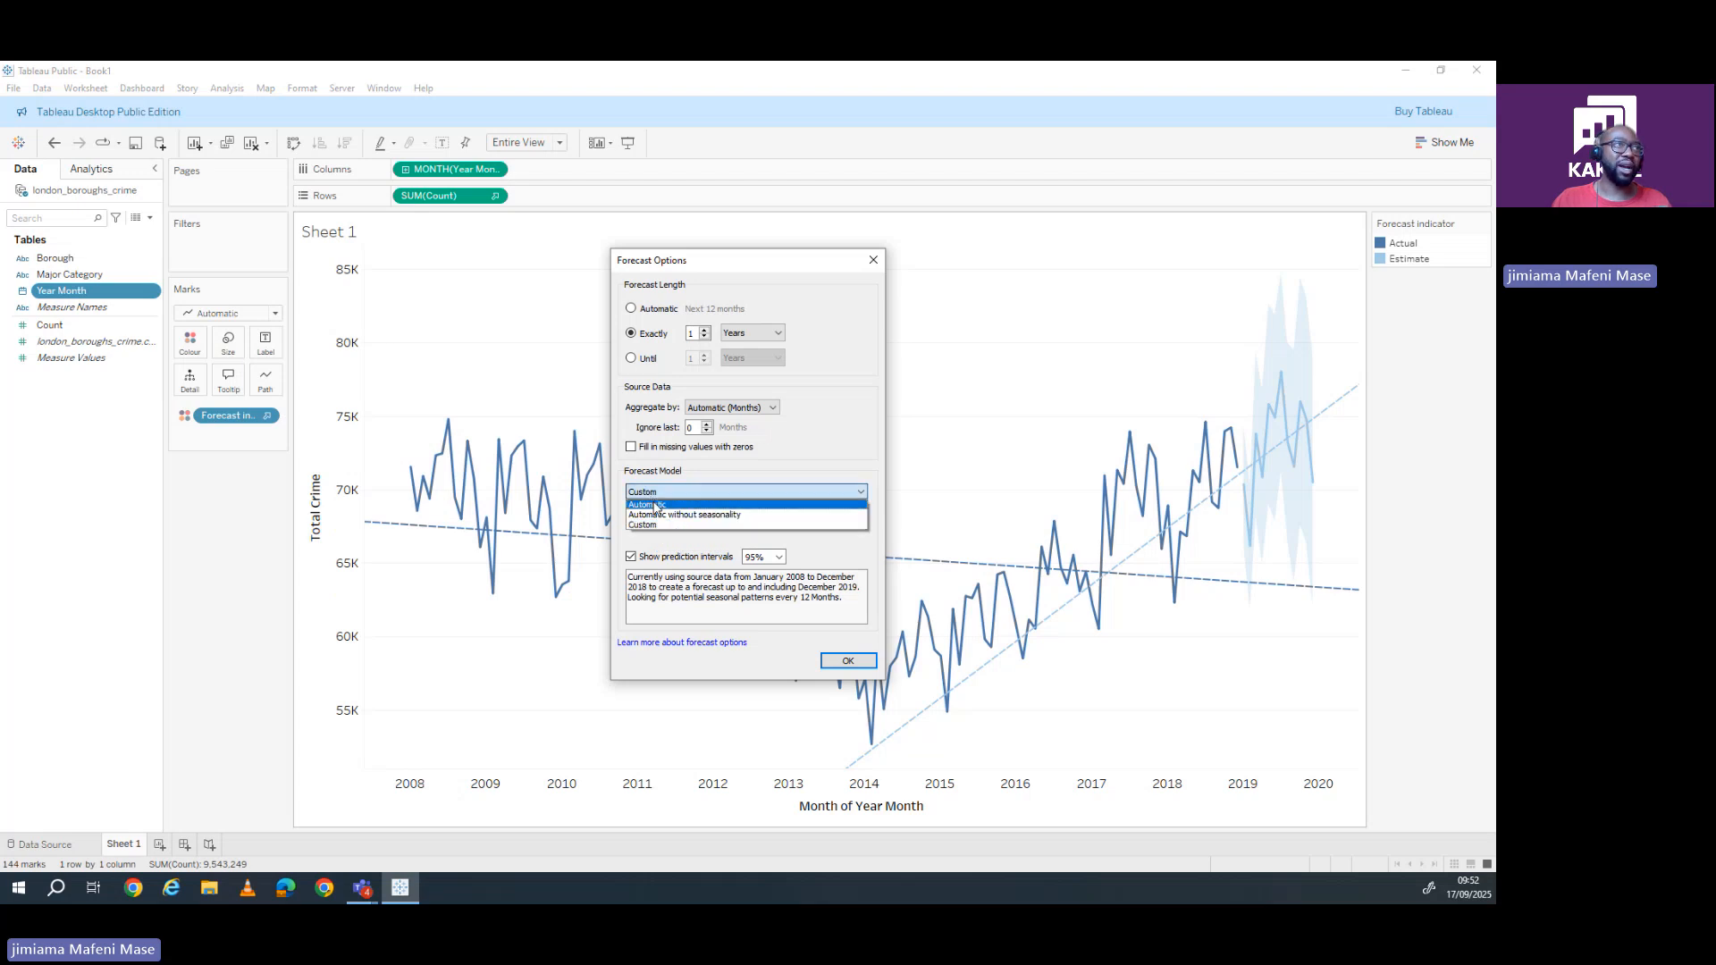
pyautogui.click(649, 504)
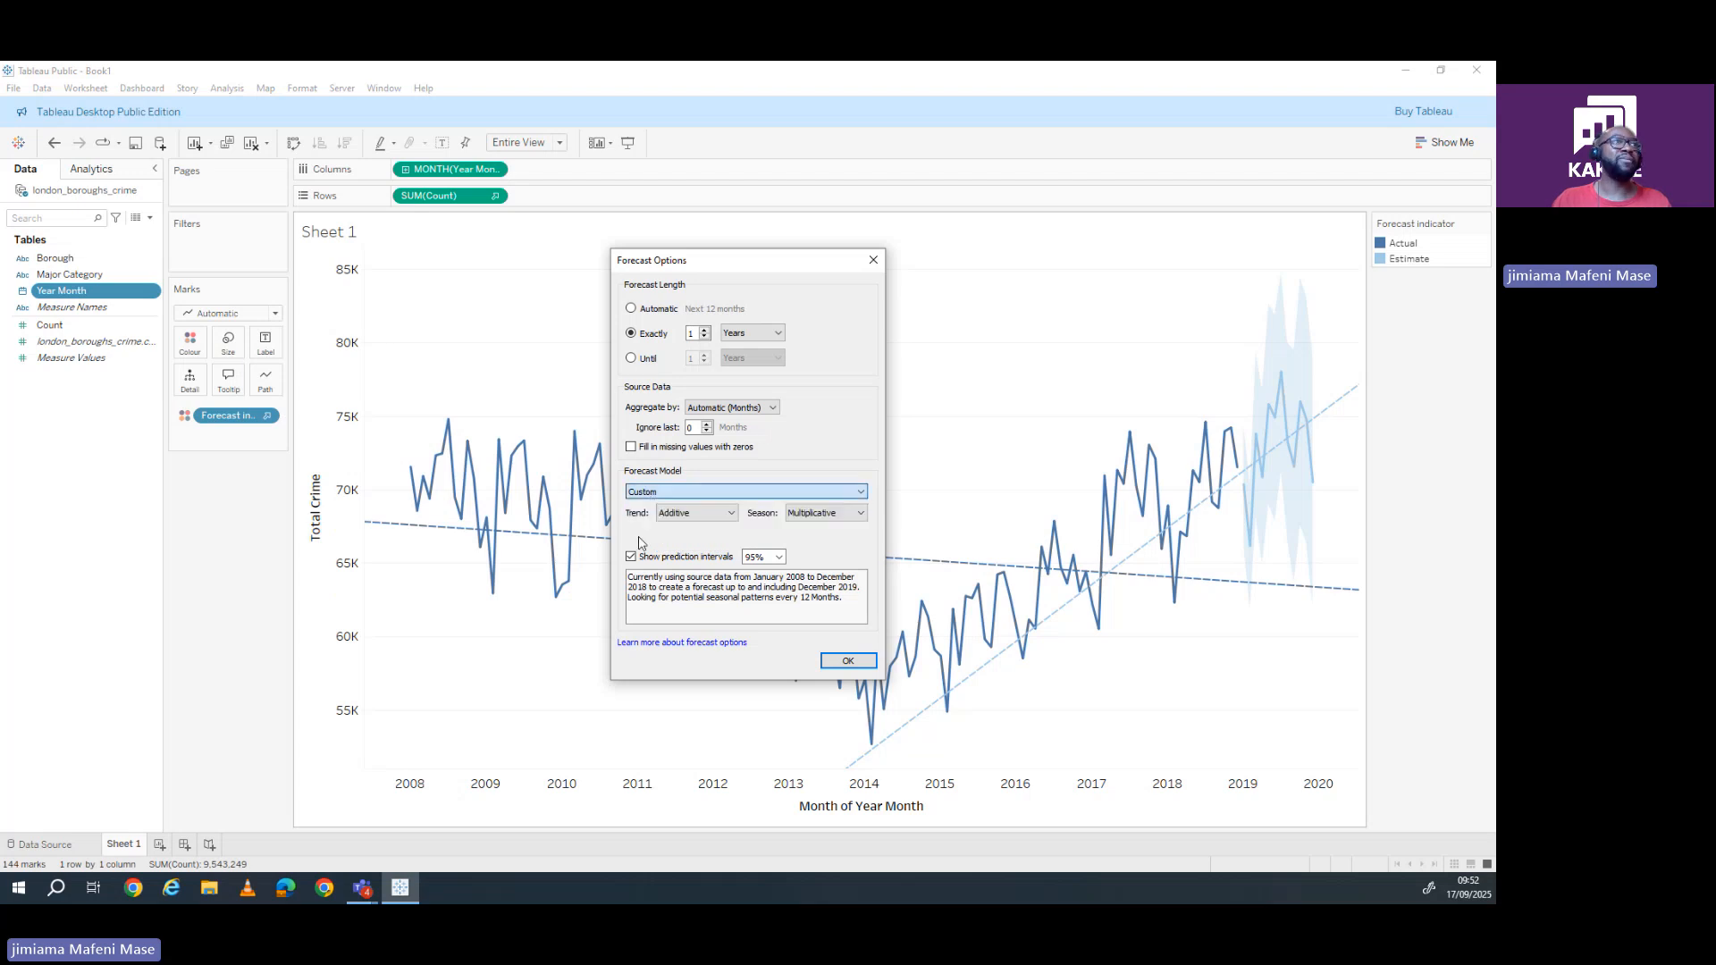
pyautogui.click(849, 661)
# - Examine the forecast description's summary of options and seasonal effects, plus its model quality metrics and smoothing coefficients
pyautogui.rightClick(933, 419)
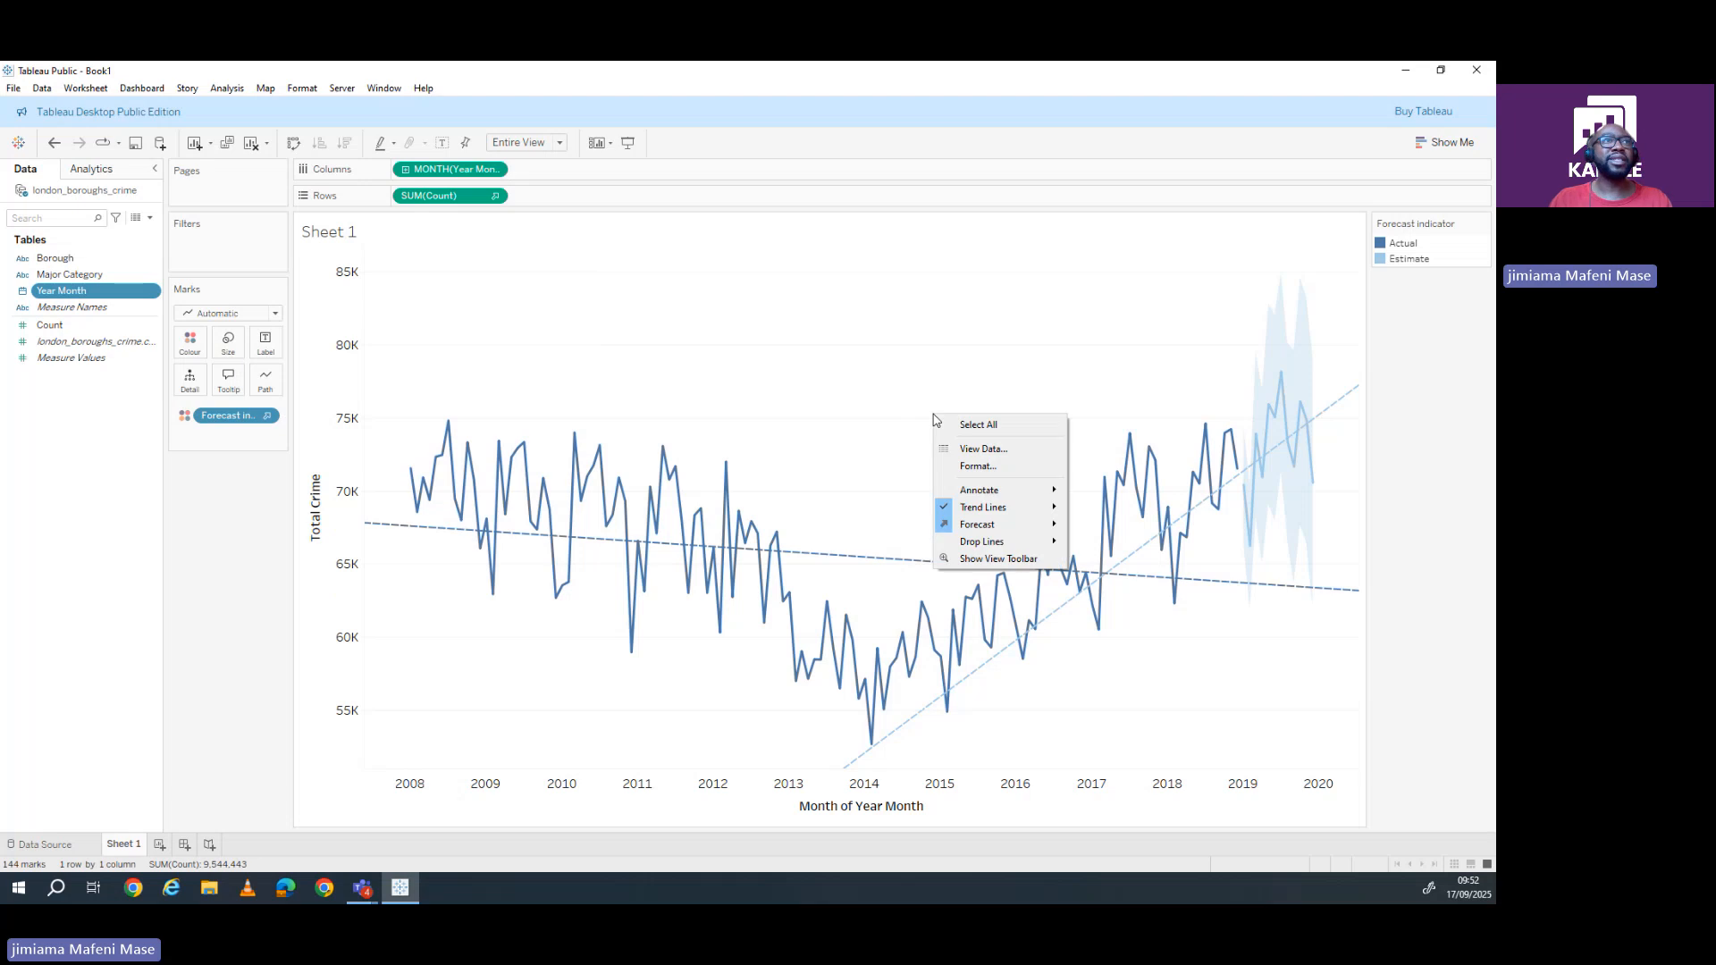
pyautogui.moveTo(1016, 532)
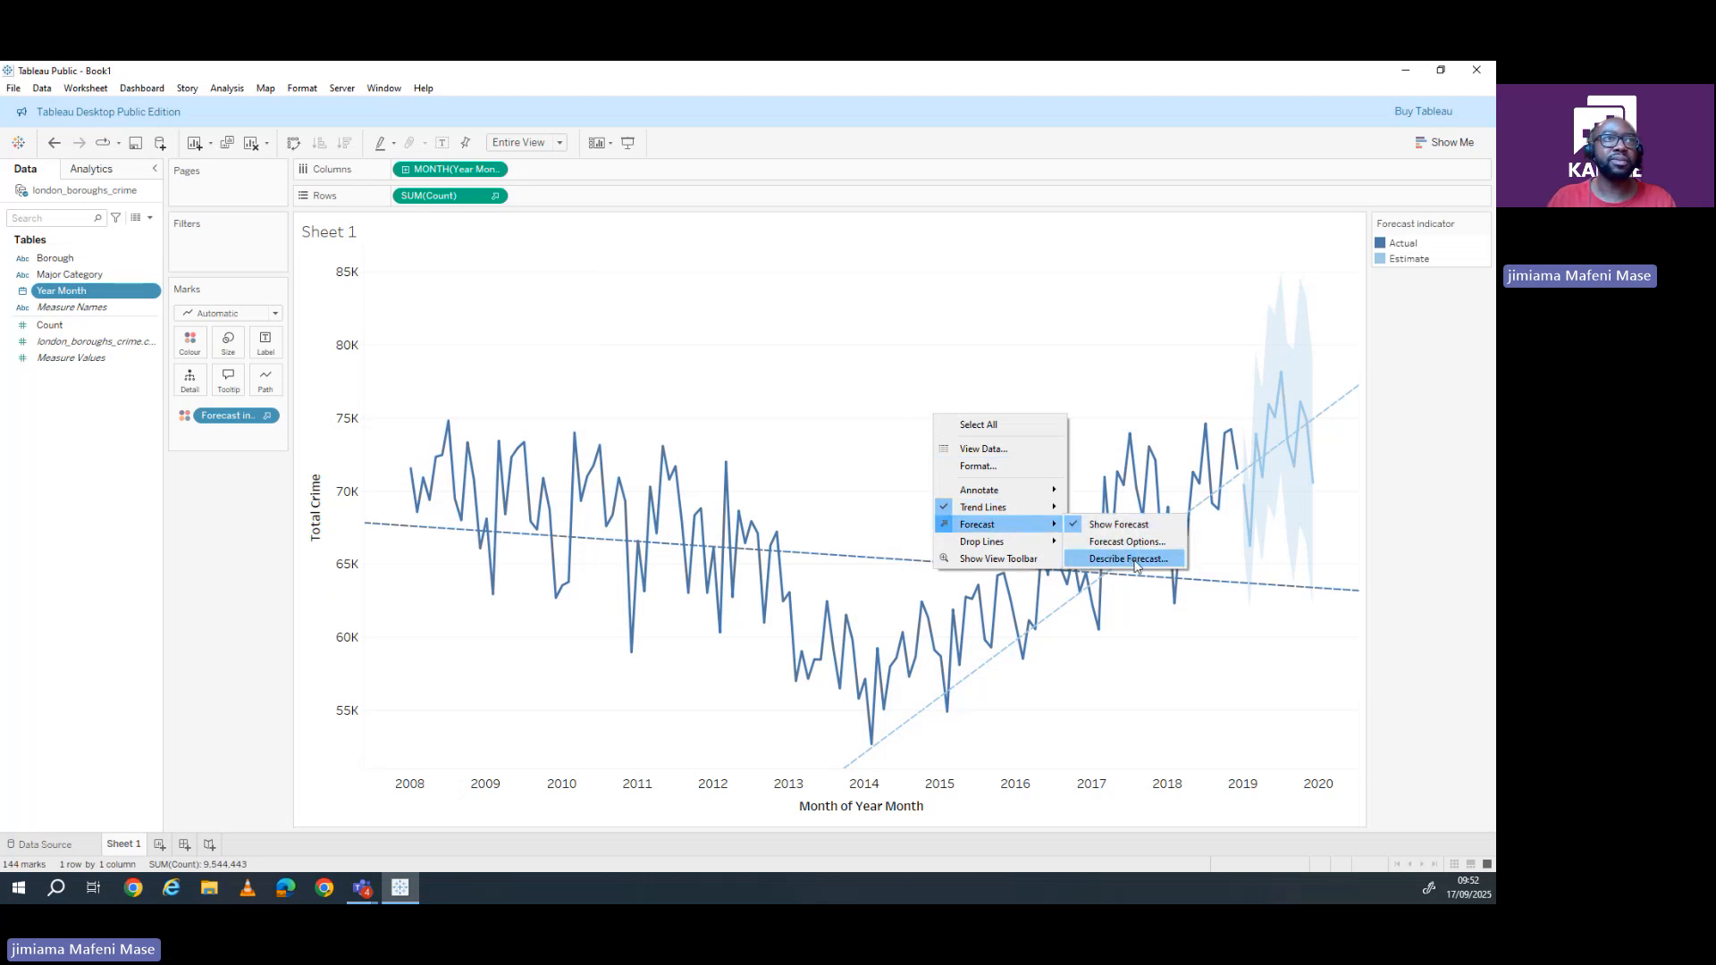
pyautogui.click(1136, 563)
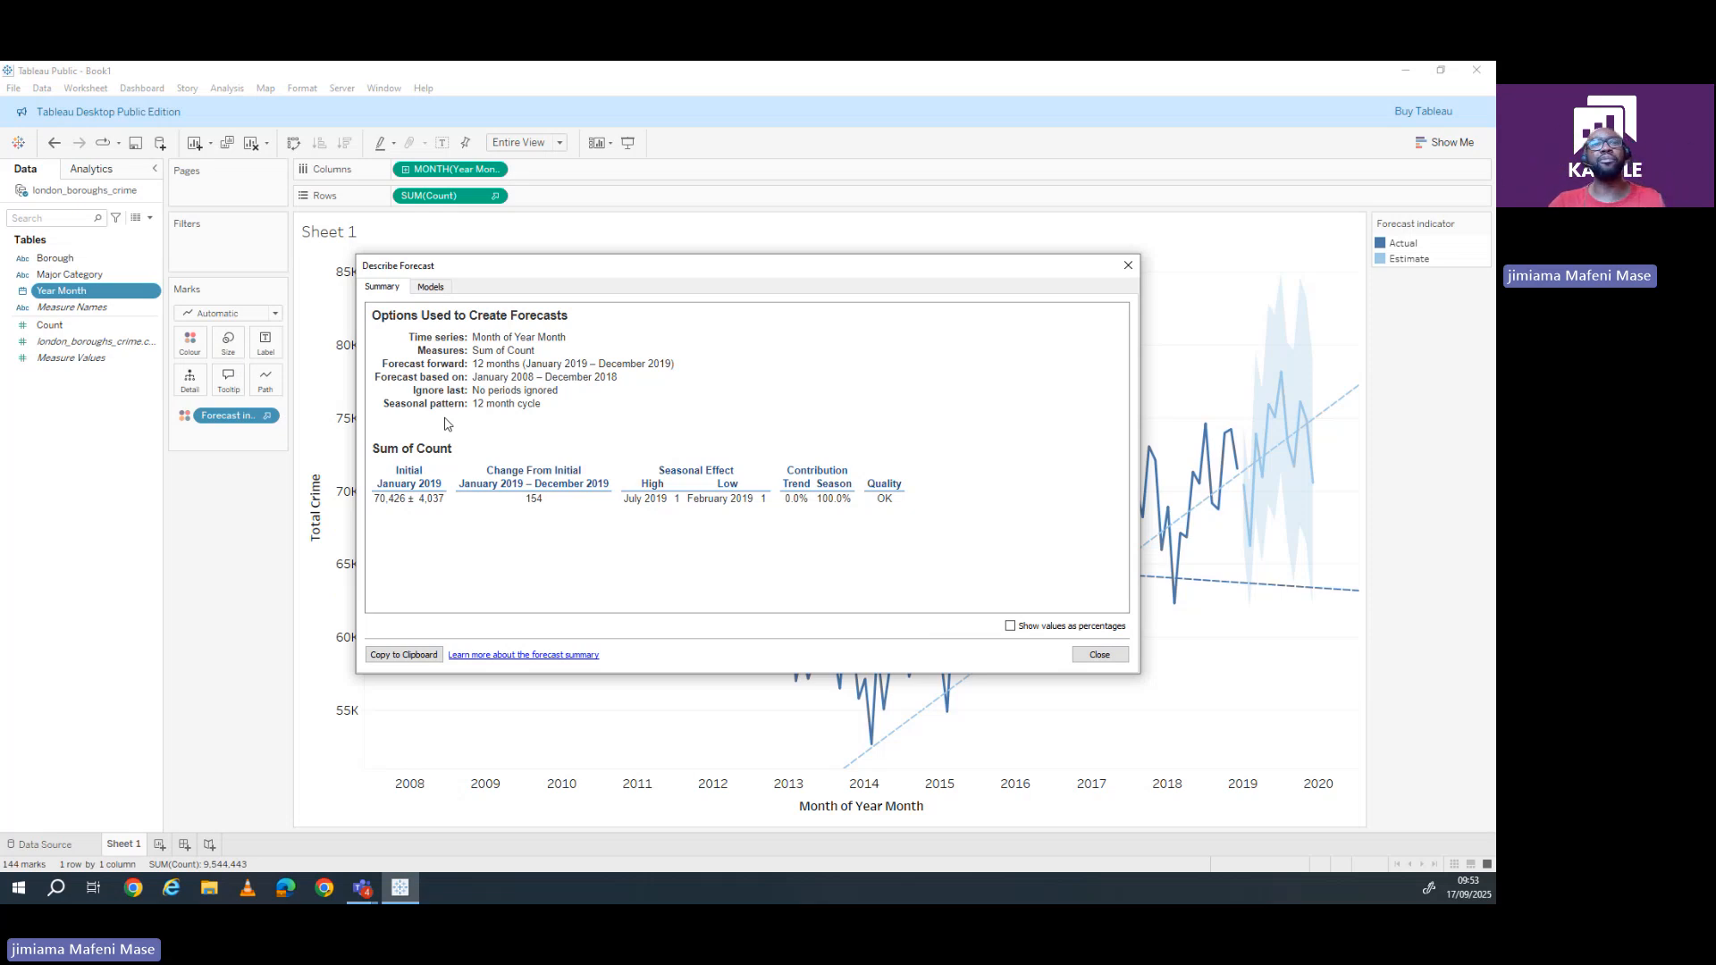
pyautogui.moveTo(553, 269); pyautogui.dragTo(608, 134)
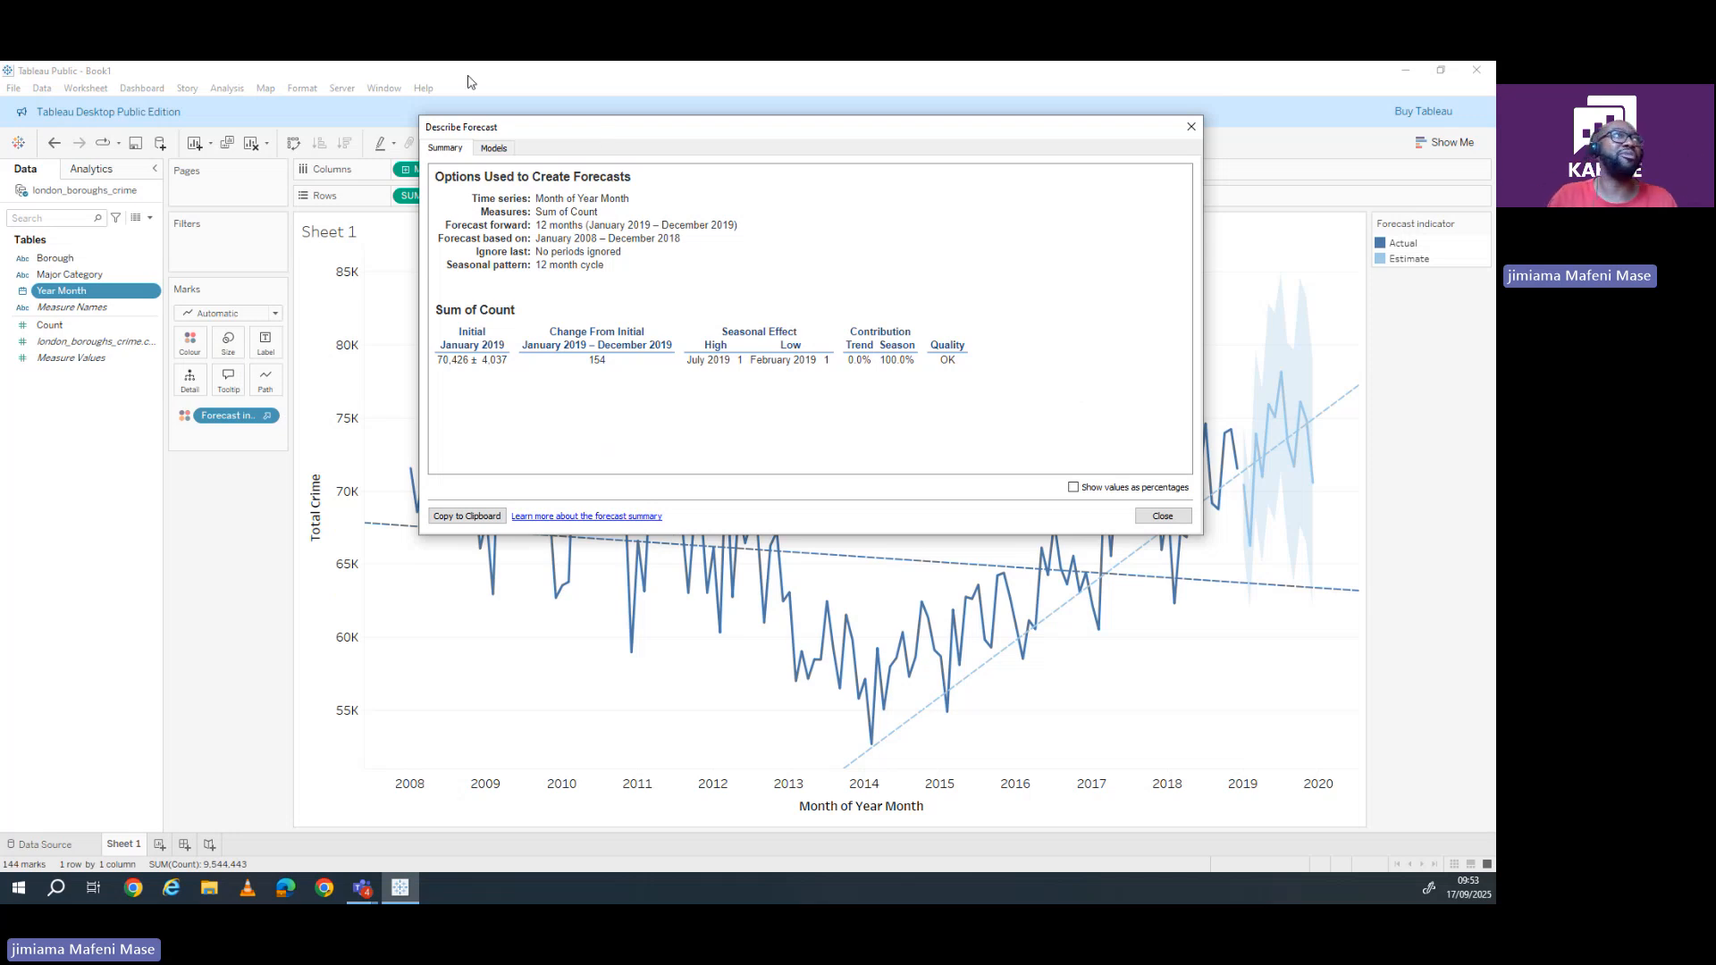
pyautogui.moveTo(657, 132); pyautogui.dragTo(675, 224)
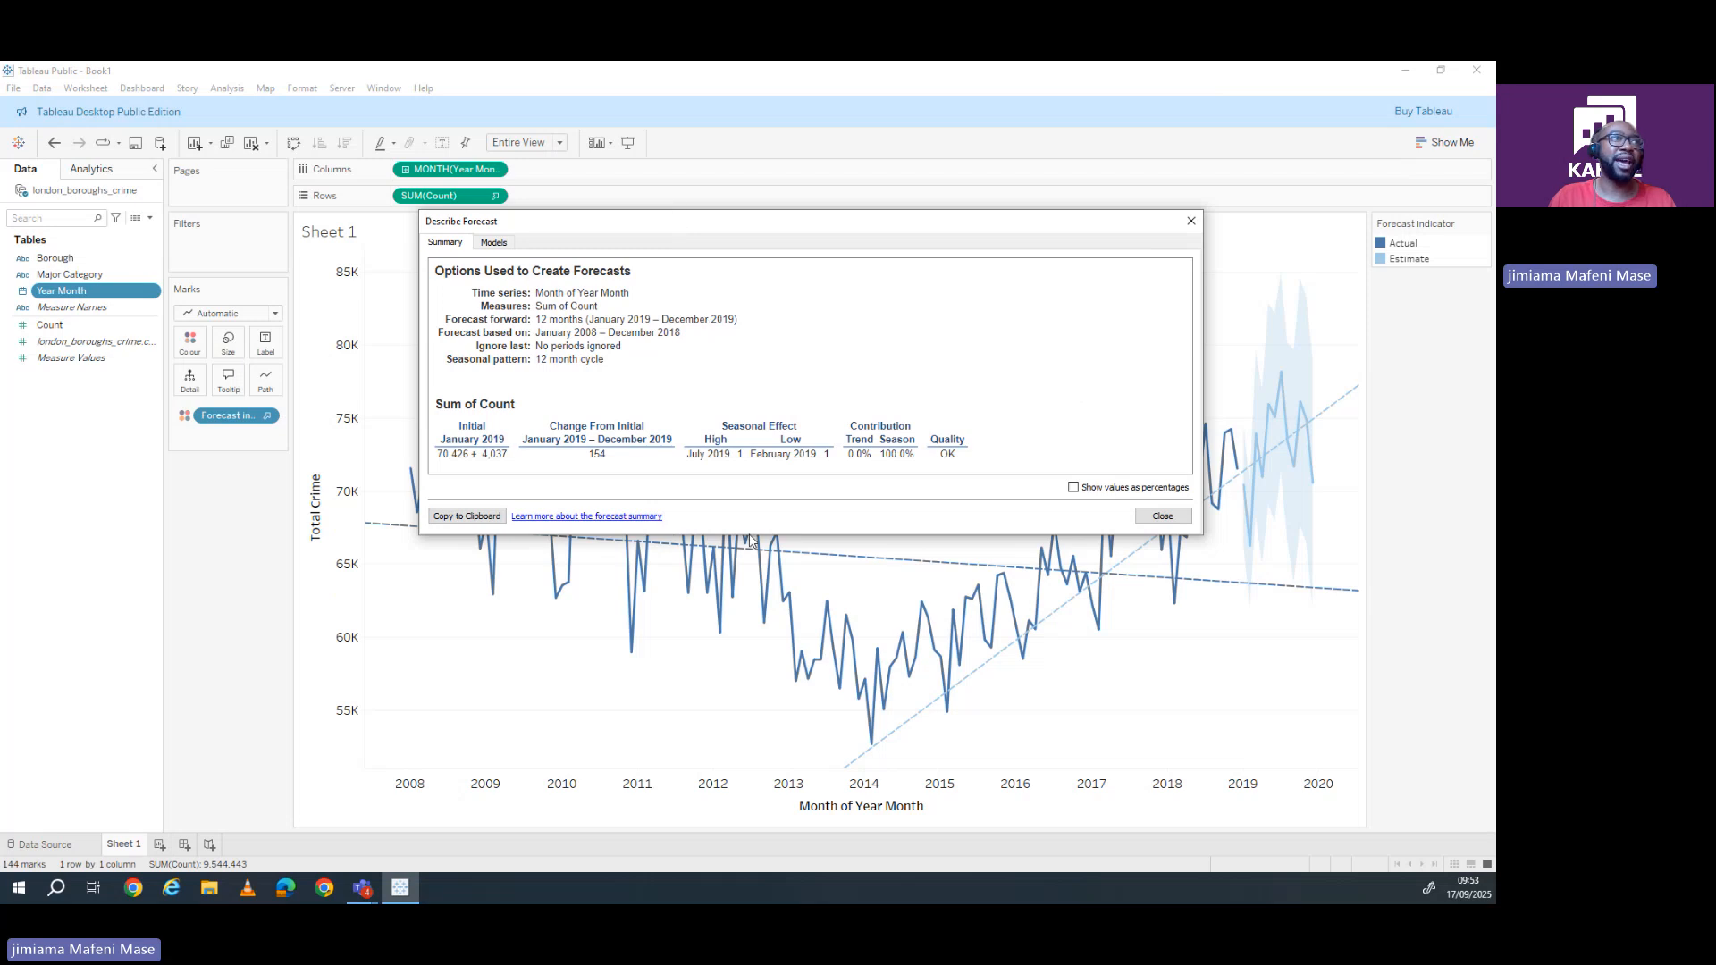
pyautogui.moveTo(748, 535); pyautogui.dragTo(749, 655)
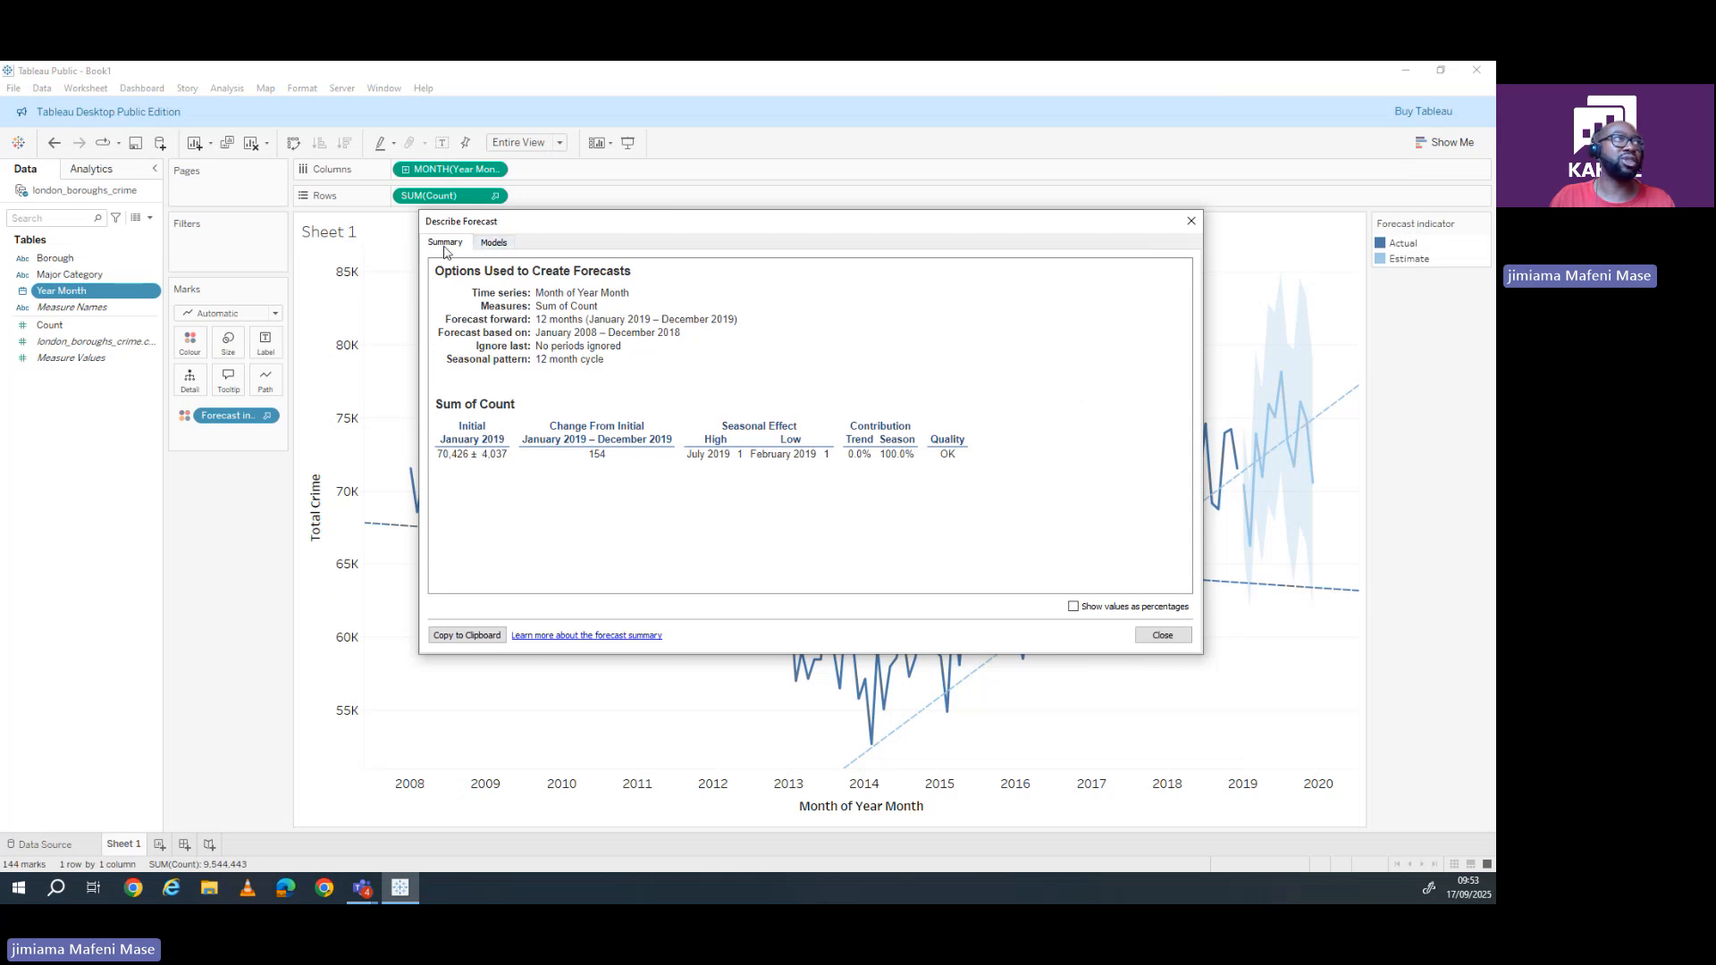
pyautogui.click(496, 252)
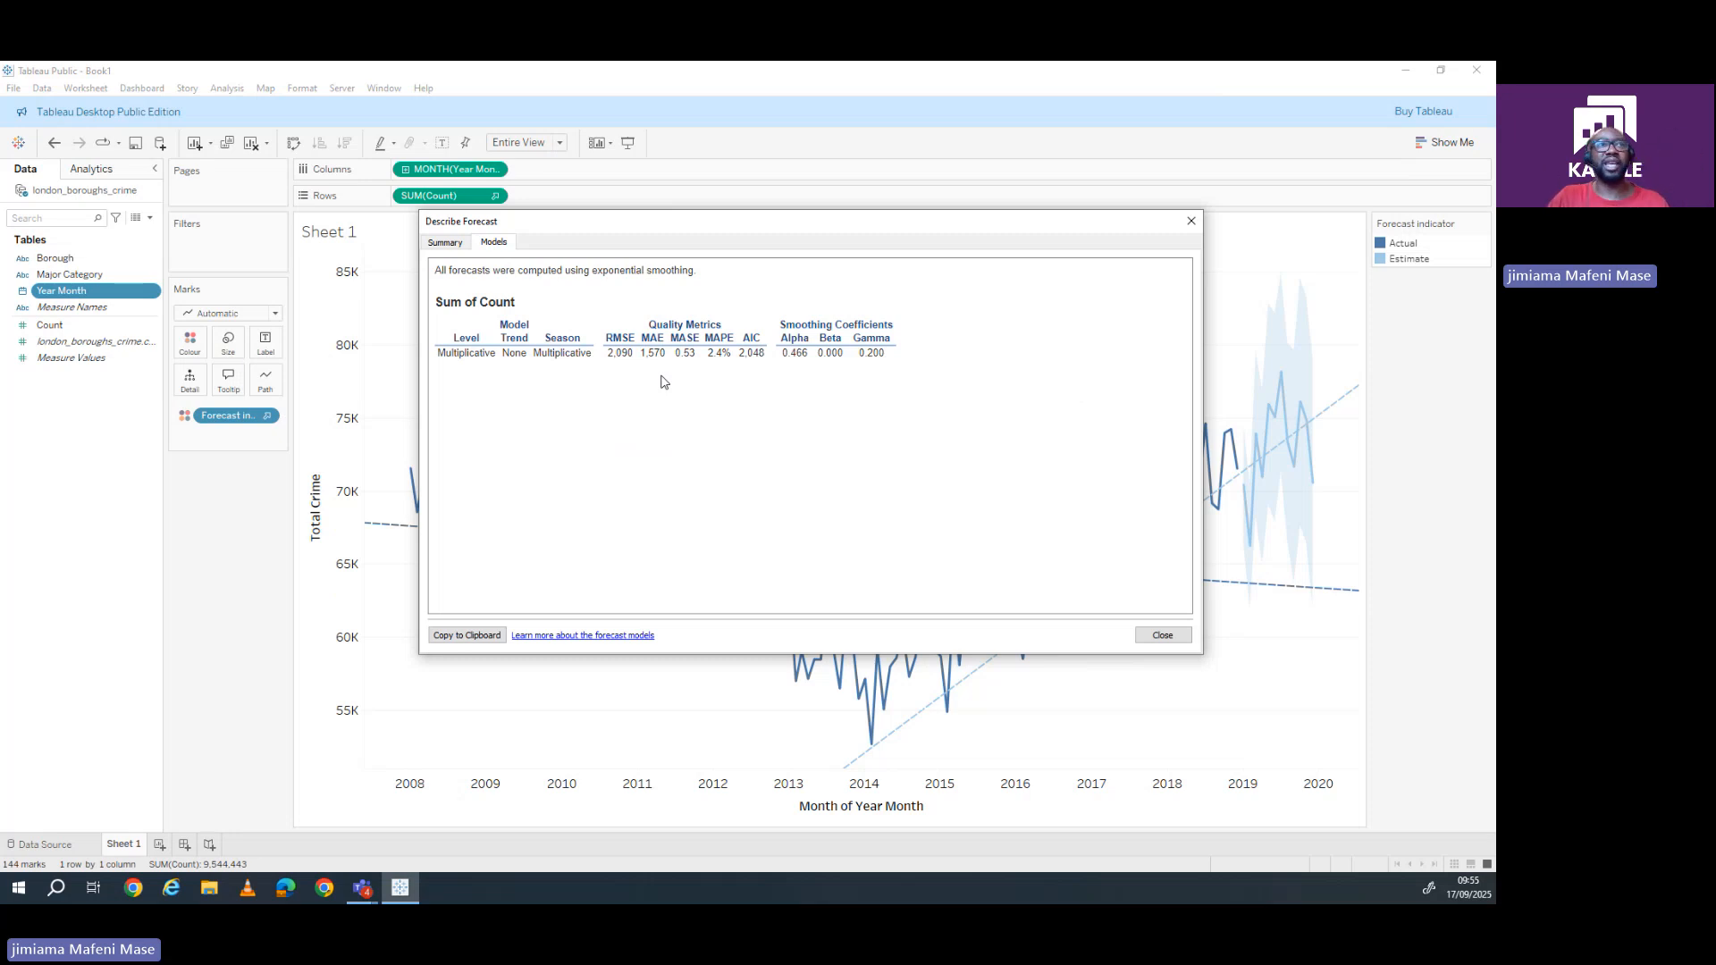
pyautogui.click(1163, 636)
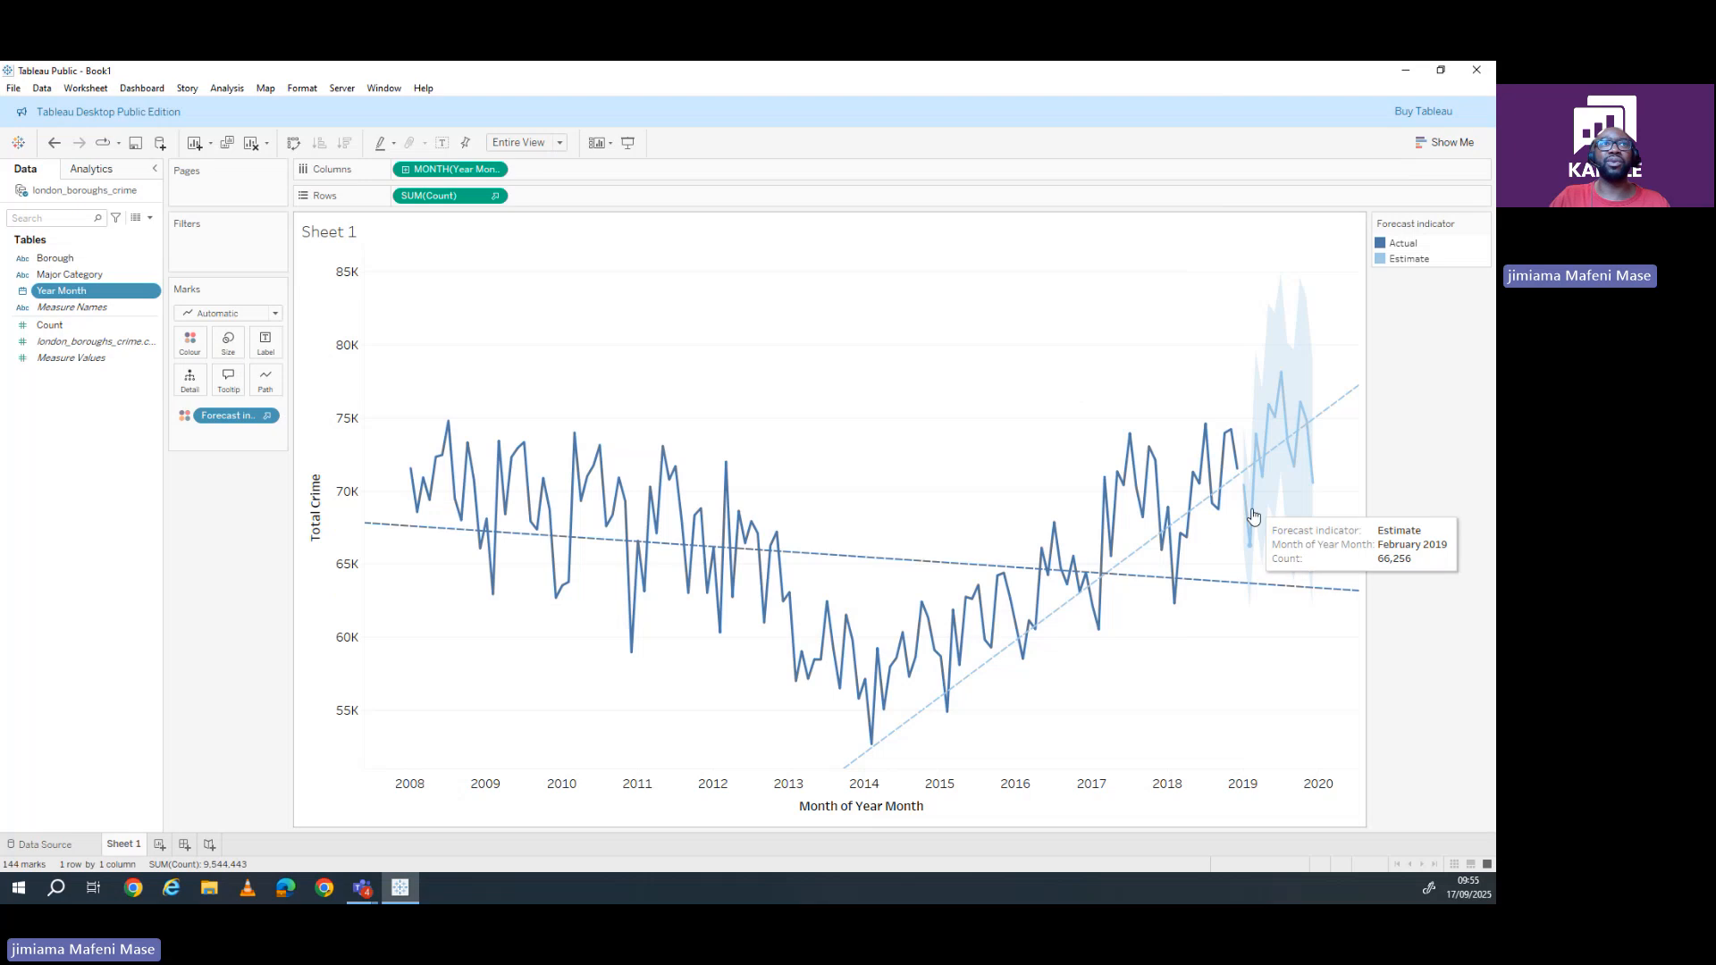